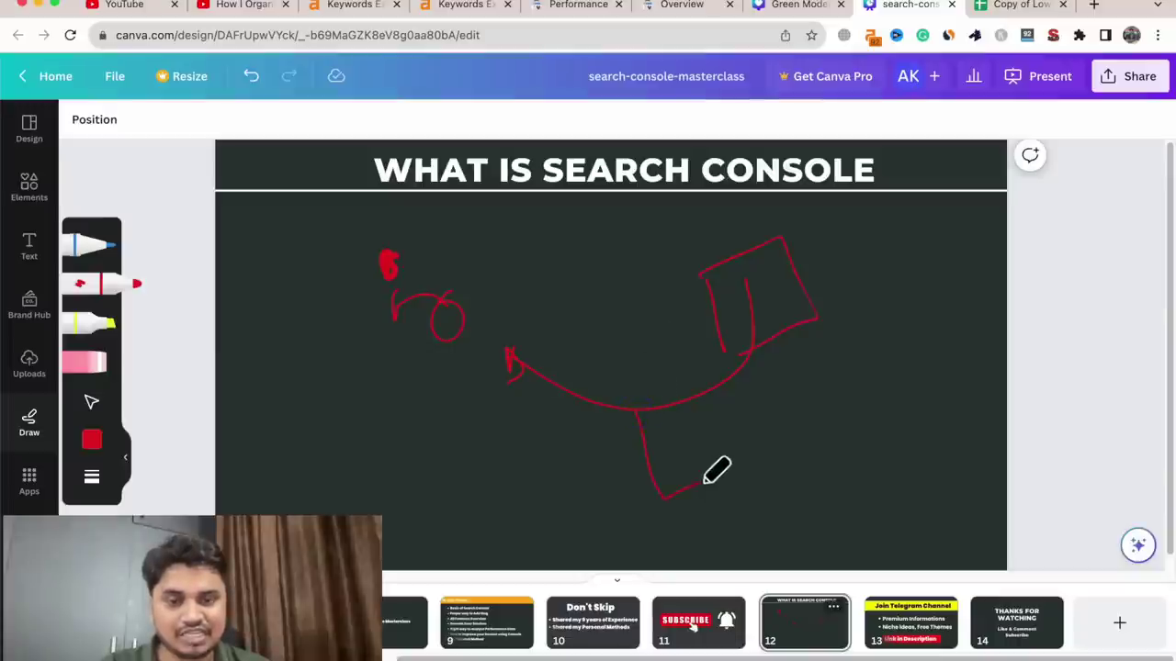
# Complete the box hanging below the curved line, label it "Console", and draw an arrow pointing at it
pyautogui.moveTo(698, 396); pyautogui.dragTo(737, 472)
pyautogui.moveTo(709, 512)
pyautogui.mouseDown()
pyautogui.moveTo(733, 532)
pyautogui.moveTo(783, 498)
pyautogui.mouseUp()
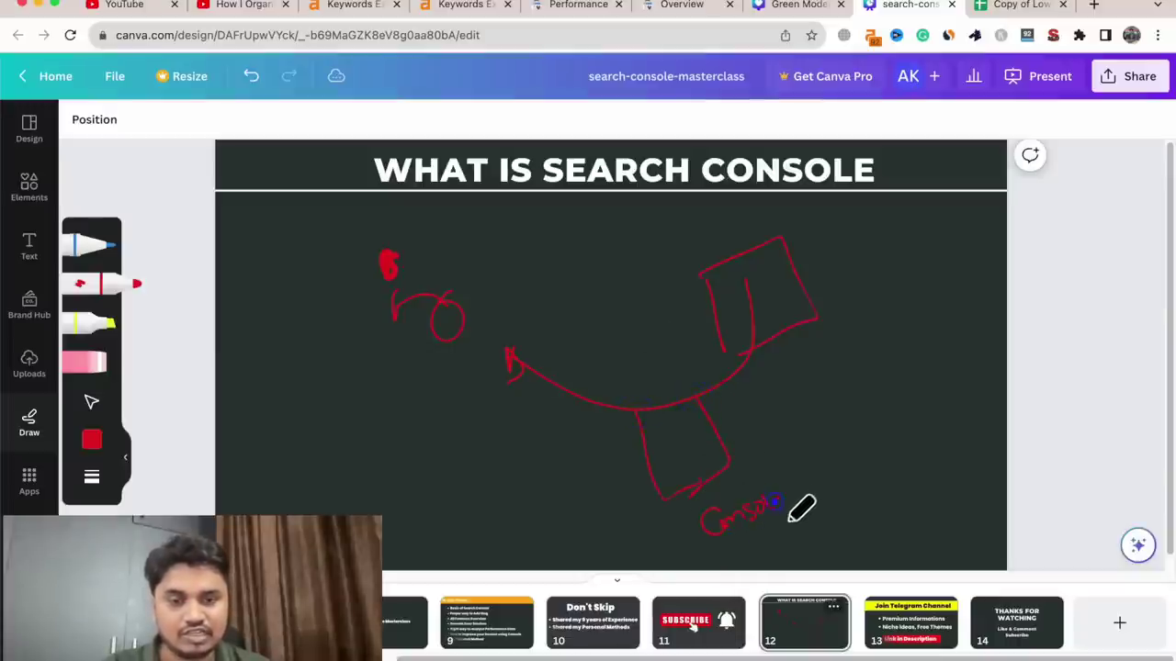
pyautogui.moveTo(544, 506)
pyautogui.mouseDown()
pyautogui.moveTo(633, 473)
pyautogui.moveTo(630, 487)
pyautogui.mouseUp()
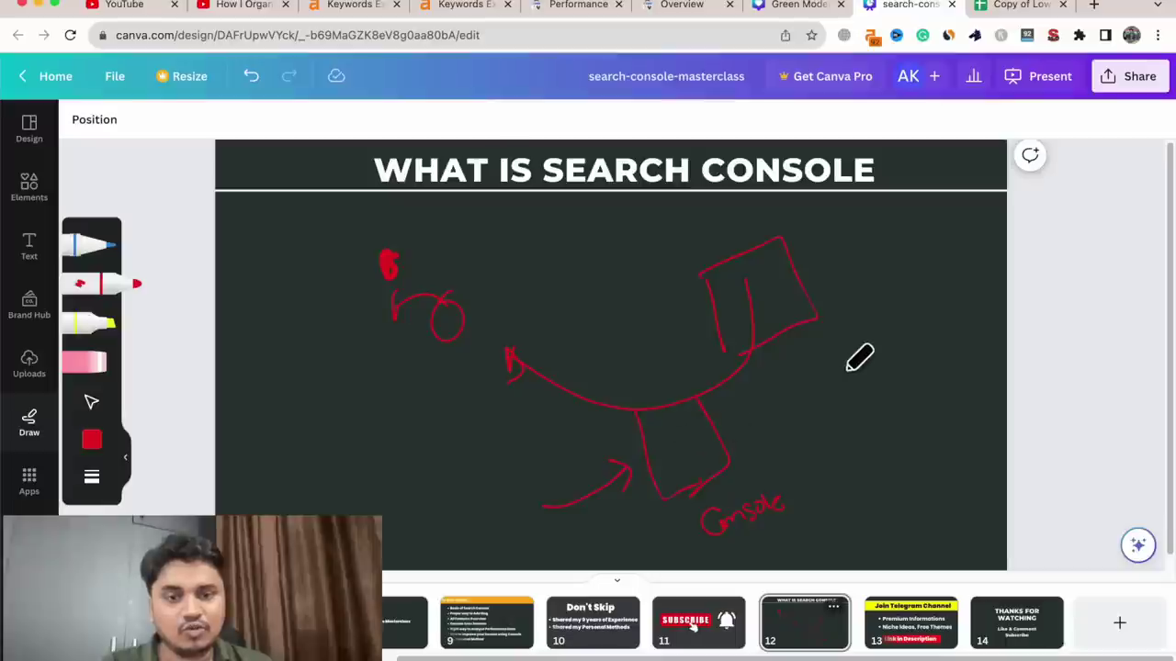
# Draw an arrow from the "Console" box to the handwritten word "Crawl" and write "indexing" beside the upper square
pyautogui.moveTo(752, 422)
pyautogui.mouseDown()
pyautogui.moveTo(814, 403)
pyautogui.moveTo(835, 362)
pyautogui.moveTo(910, 349)
pyautogui.moveTo(938, 314)
pyautogui.moveTo(956, 332)
pyautogui.mouseUp()
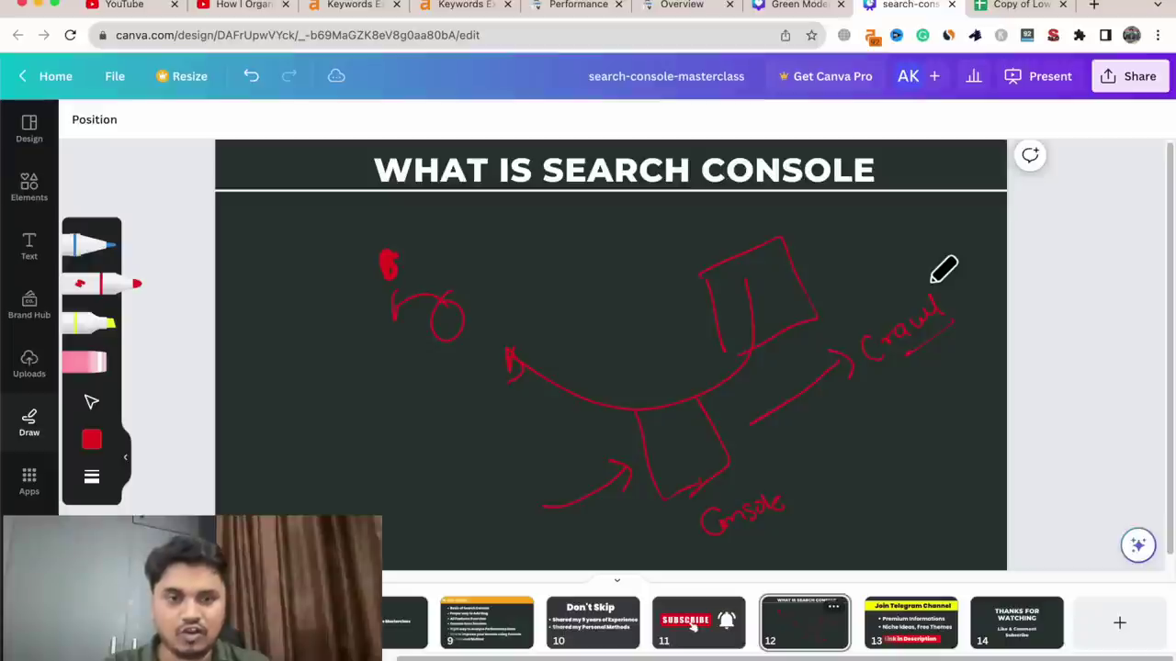
pyautogui.moveTo(816, 266)
pyautogui.mouseDown()
pyautogui.moveTo(830, 292)
pyautogui.moveTo(893, 271)
pyautogui.moveTo(955, 228)
pyautogui.moveTo(933, 229)
pyautogui.mouseUp()
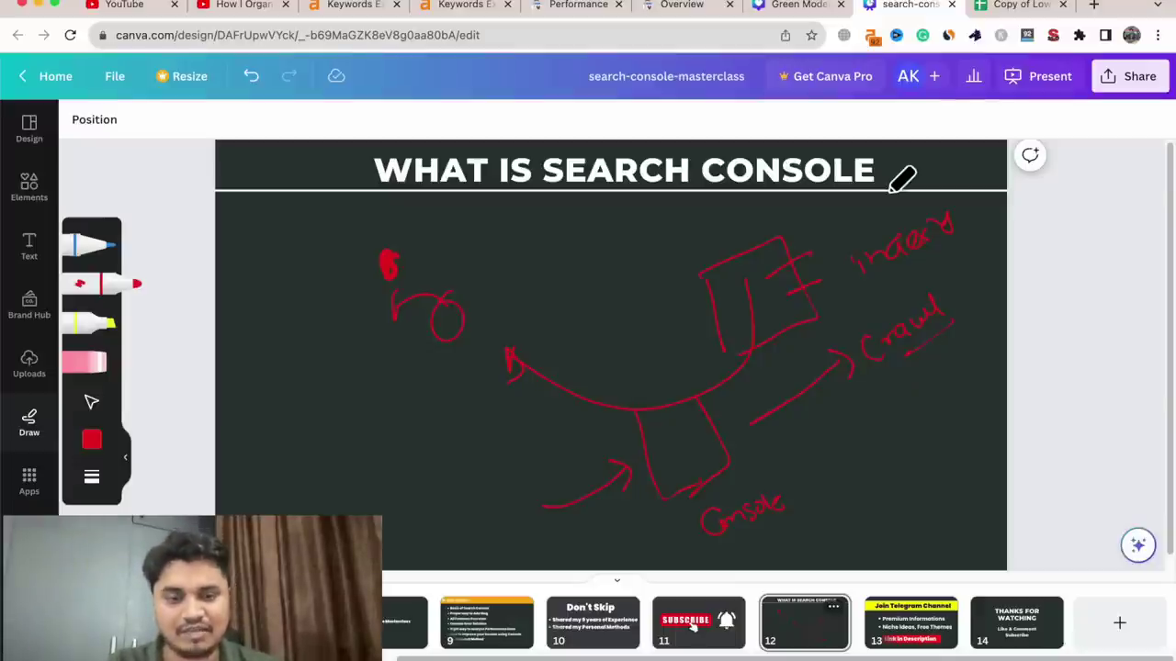
# Circle the "Console" box and the small circle at the curved line's arrowhead end for emphasis
pyautogui.moveTo(455, 271); pyautogui.dragTo(528, 363)
pyautogui.moveTo(729, 376)
pyautogui.mouseDown()
pyautogui.moveTo(630, 469)
pyautogui.moveTo(725, 421)
pyautogui.mouseUp()
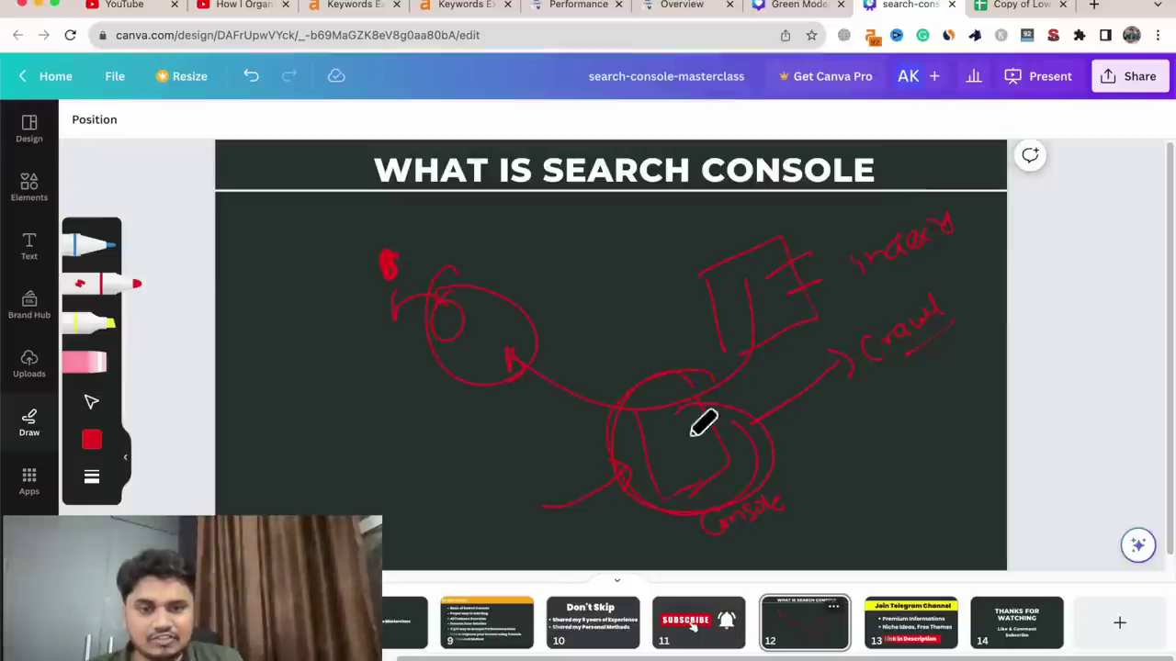
pyautogui.moveTo(488, 292)
pyautogui.mouseDown()
pyautogui.moveTo(520, 264)
pyautogui.moveTo(519, 292)
pyautogui.mouseUp()
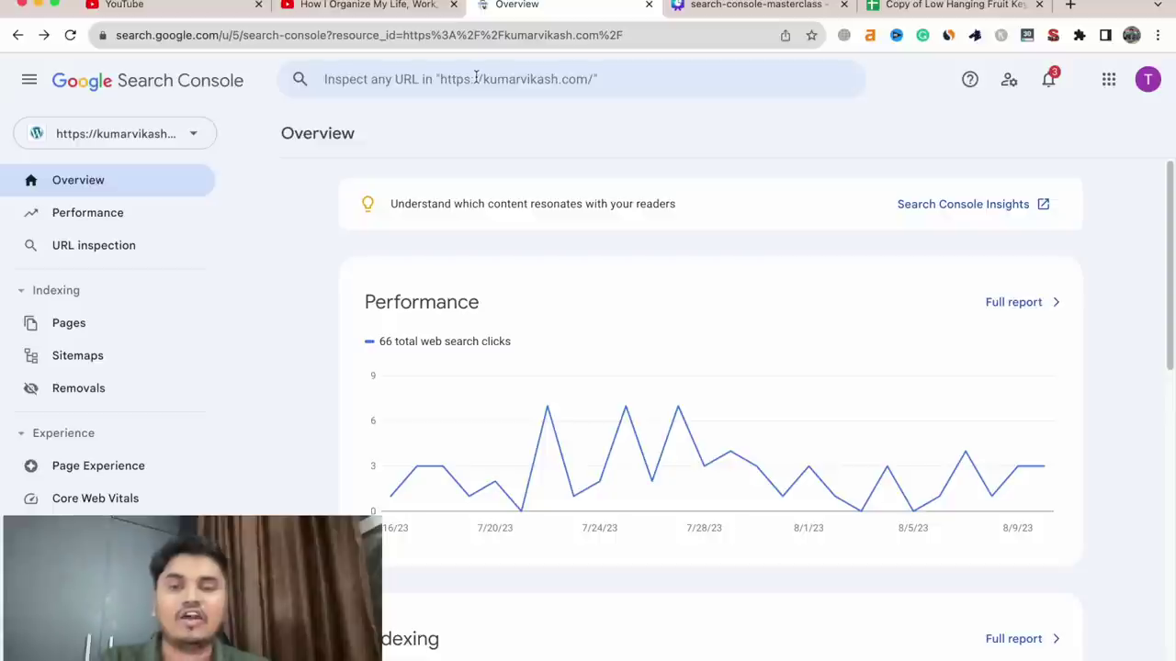
# In Google Search Console, add a URL prefix property using the address of the site already listed
pyautogui.click(184, 131)
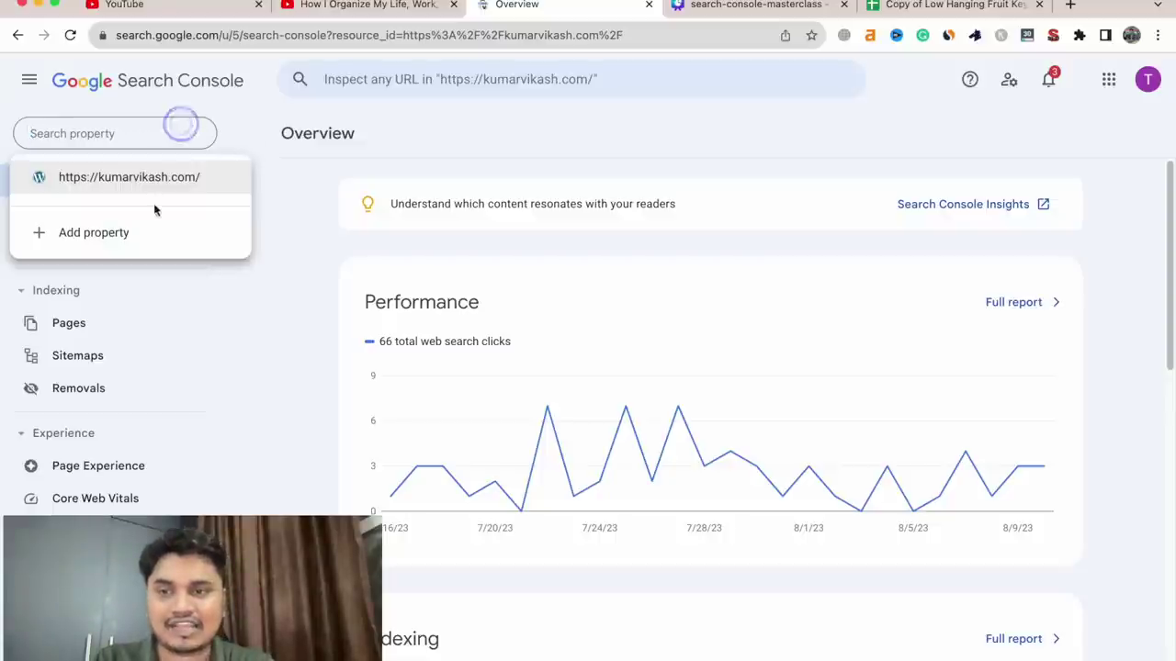
pyautogui.click(144, 232)
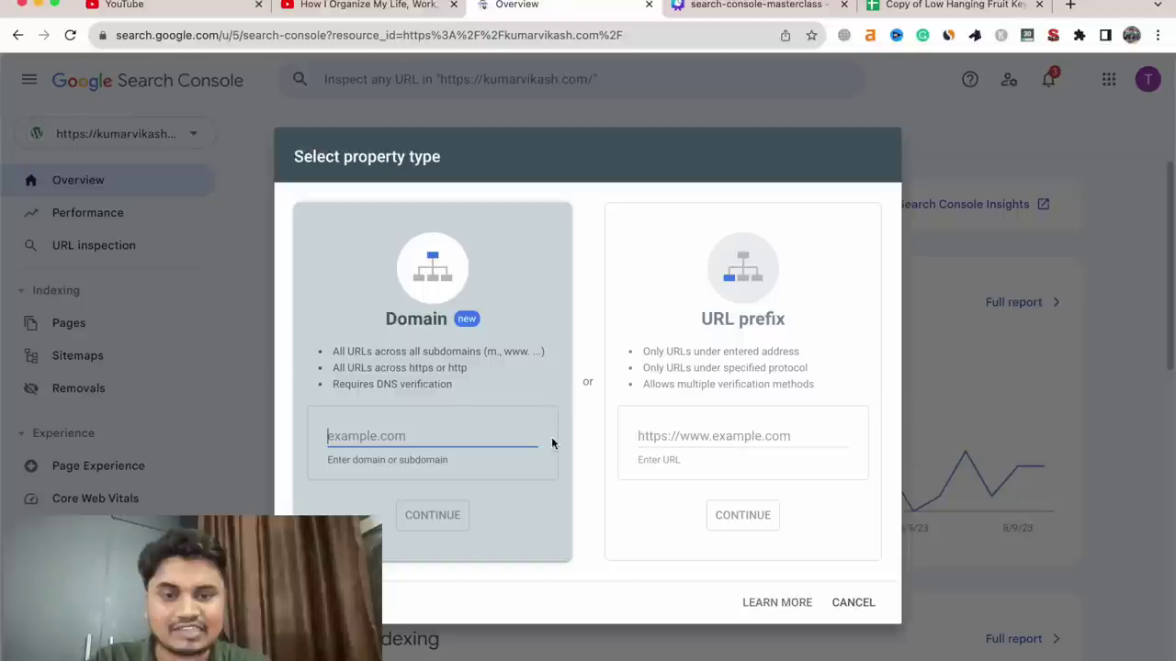
pyautogui.click(679, 429)
pyautogui.write('https://')
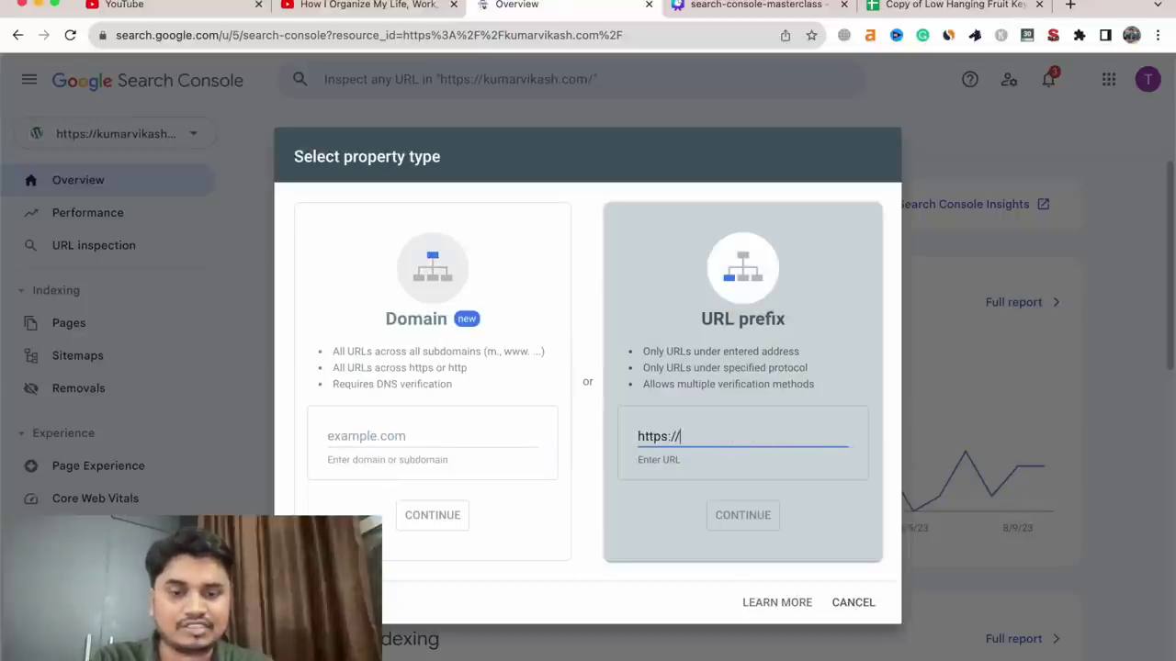
pyautogui.write('vikas')
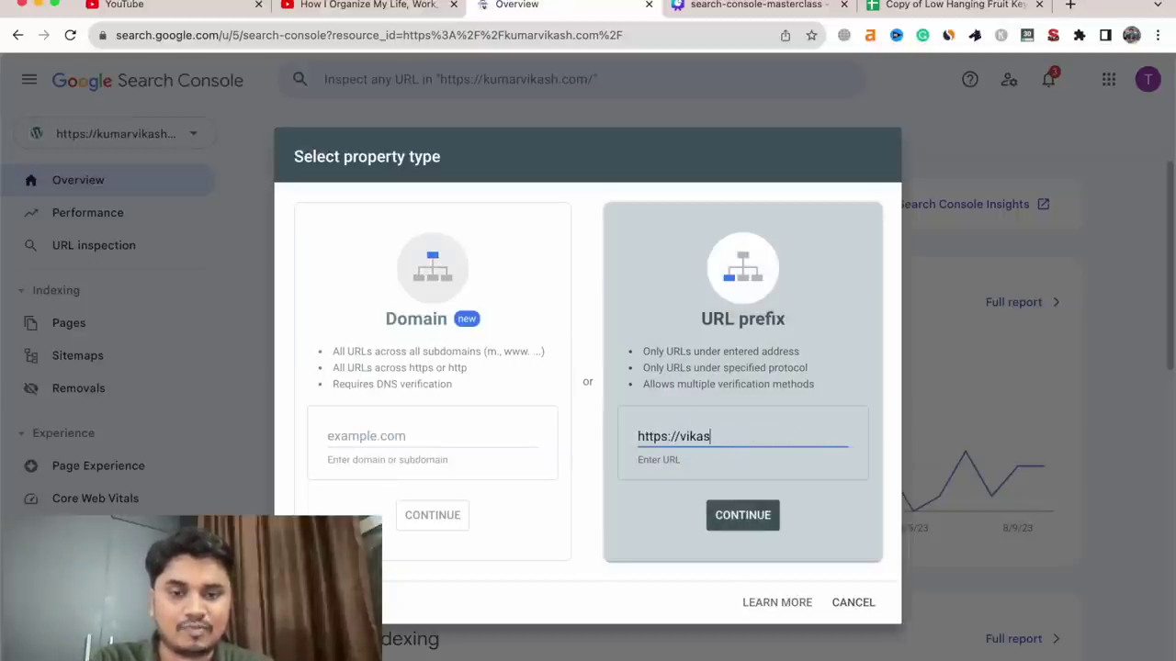
pyautogui.press('BackSpace')
pyautogui.press('BackSpace')
pyautogui.write('kumar')
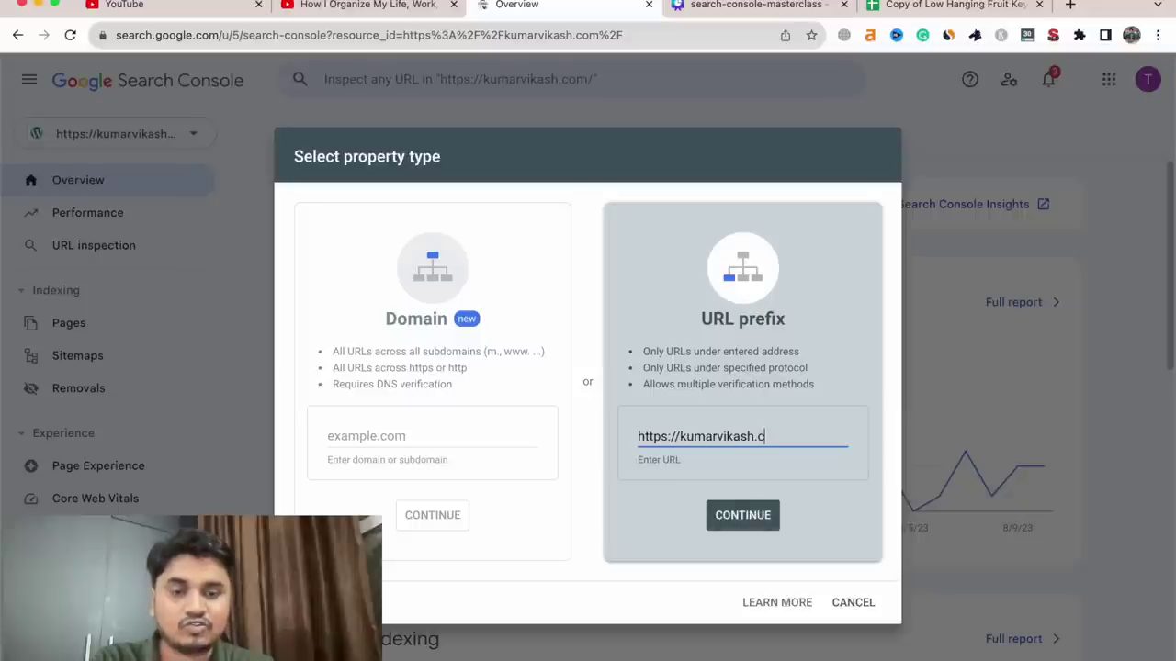
pyautogui.click(760, 517)
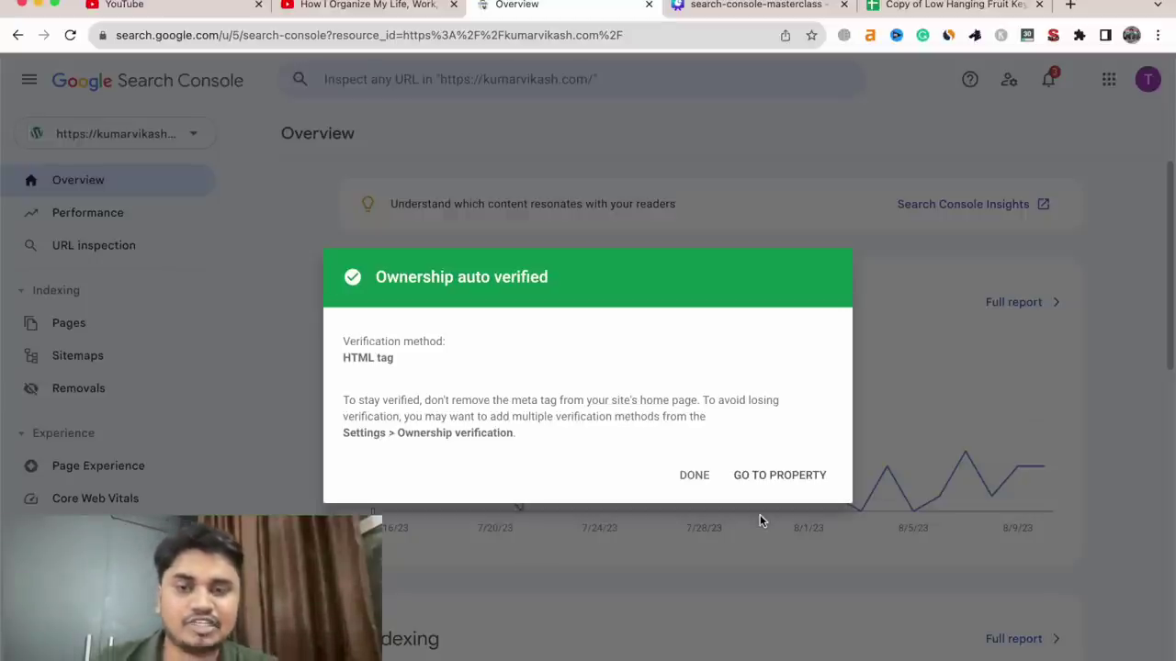
pyautogui.write('o')
pyautogui.write('ggervikash.com')
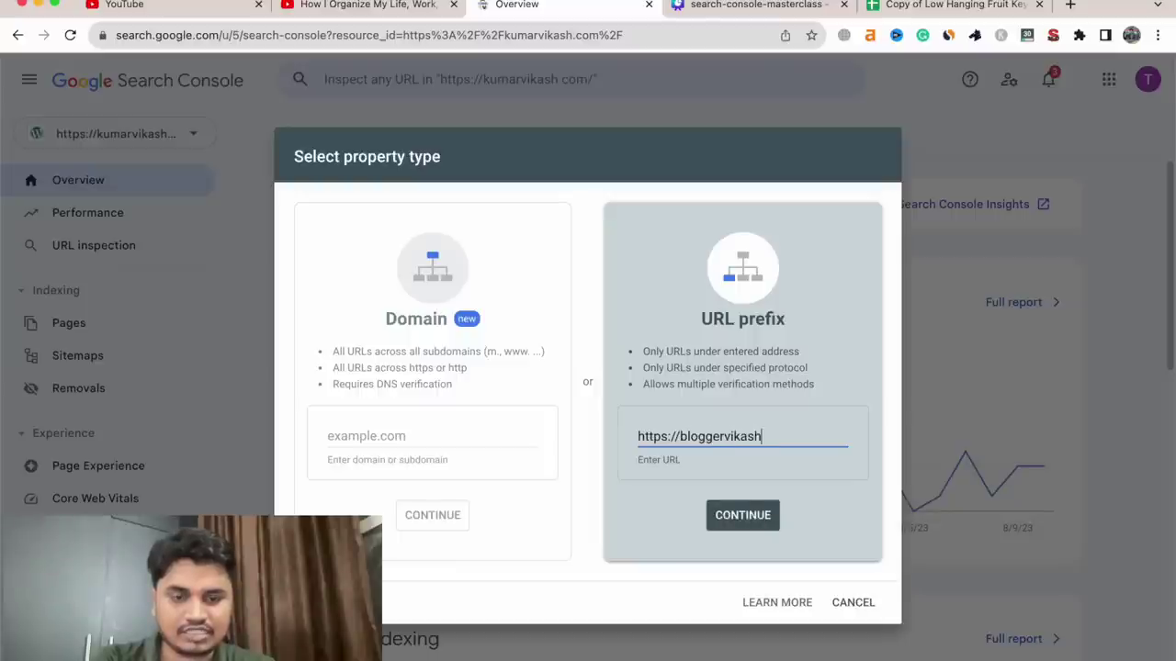
pyautogui.click(740, 516)
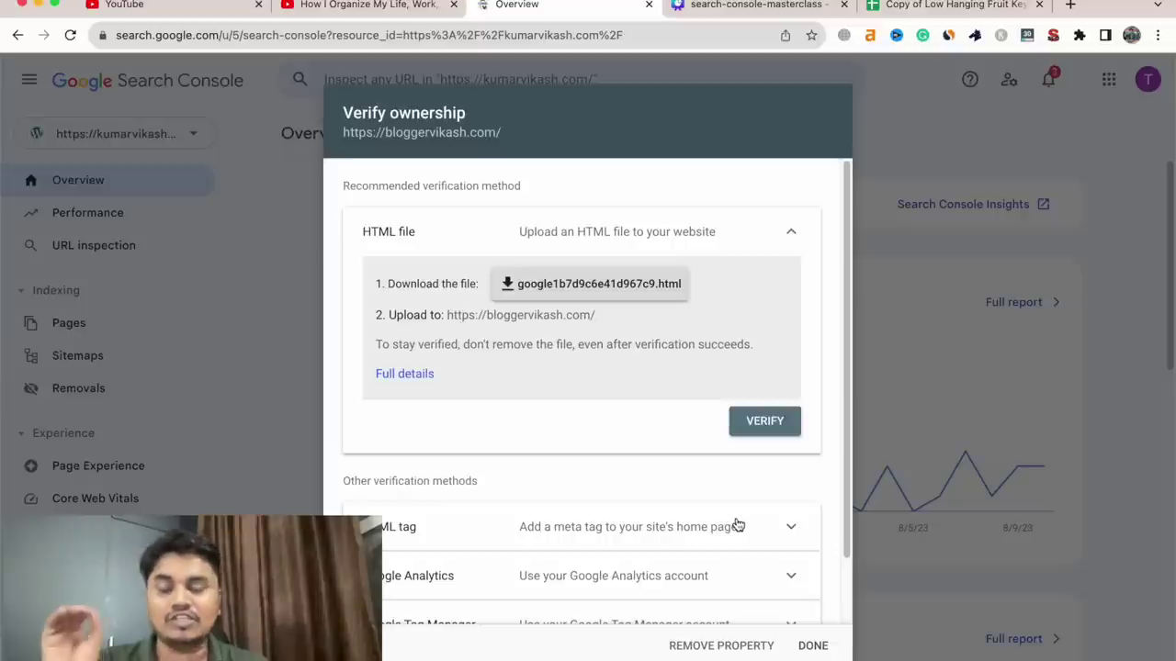
# Review the ownership verification methods, expand the HTML tag method, and copy its meta tag
pyautogui.scroll(-1, 648, 448)
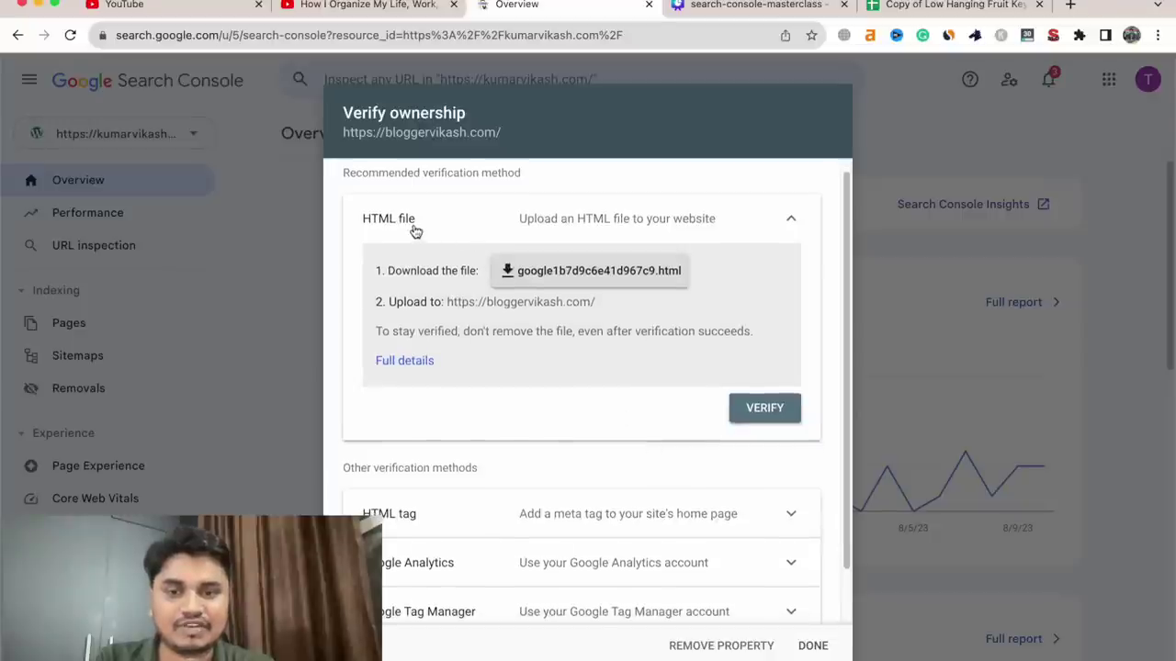
pyautogui.scroll(-2, 469, 325)
pyautogui.click(499, 451)
pyautogui.scroll(-5, 499, 453)
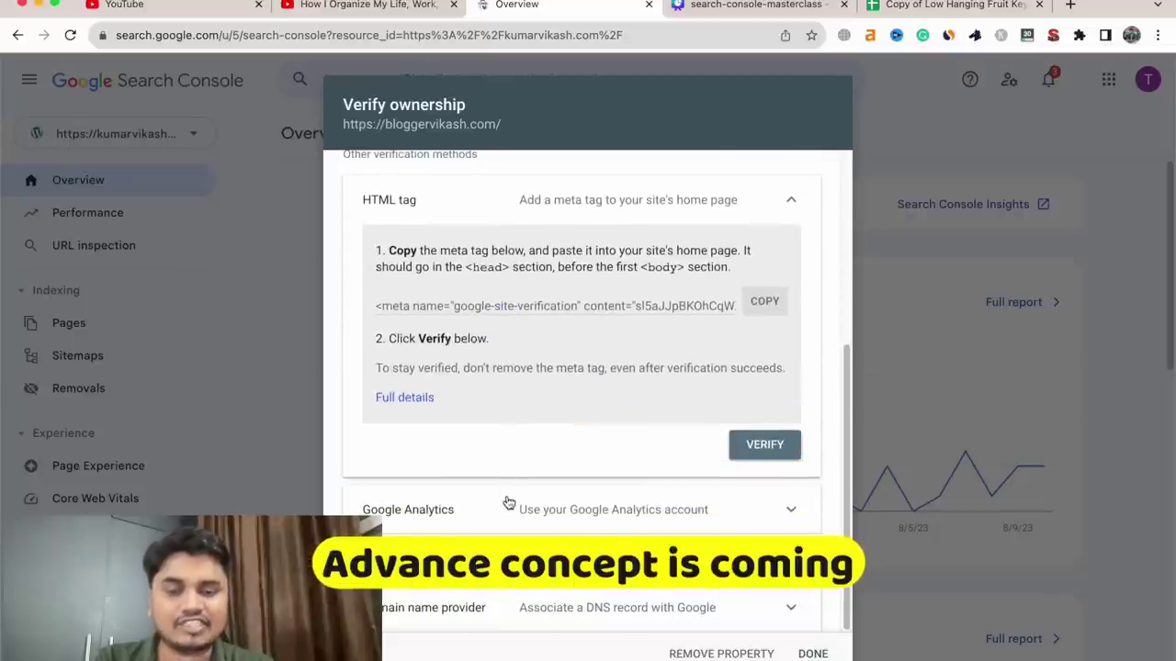
pyautogui.scroll(1, 506, 502)
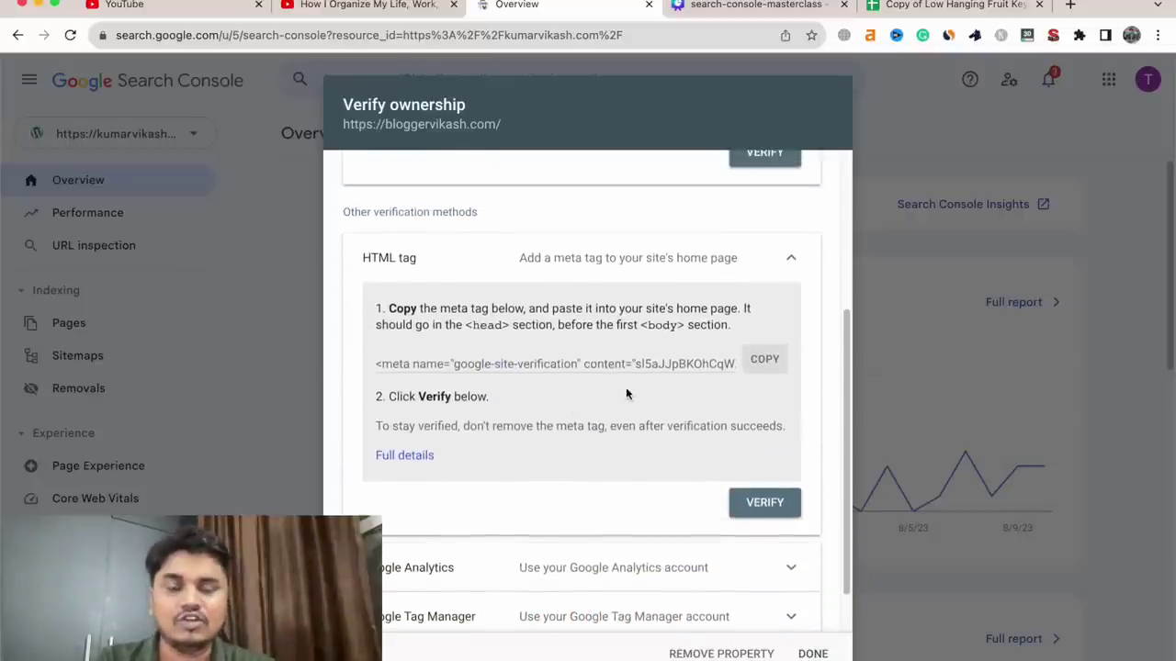
pyautogui.click(751, 363)
pyautogui.scroll(2, 751, 368)
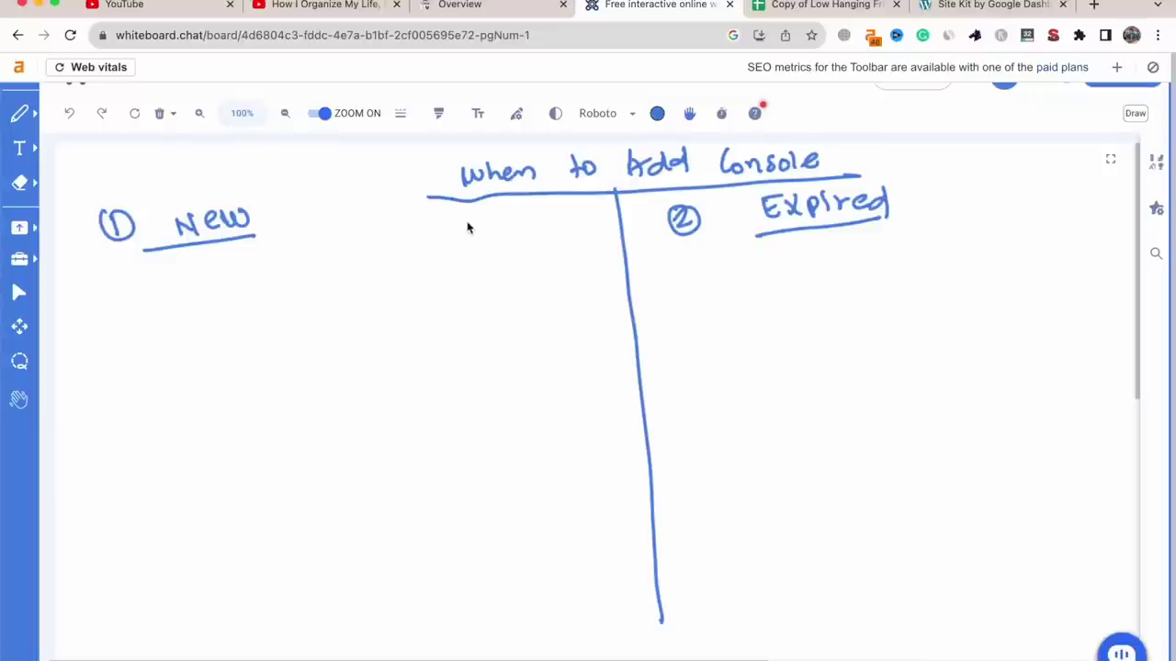
# On the whiteboard.chat board, write a boxed "100%" under the title and frame the title "When to Add Console"
pyautogui.moveTo(469, 224)
pyautogui.mouseDown()
pyautogui.moveTo(466, 239)
pyautogui.moveTo(543, 202)
pyautogui.moveTo(462, 229)
pyautogui.moveTo(527, 243)
pyautogui.moveTo(542, 199)
pyautogui.mouseUp()
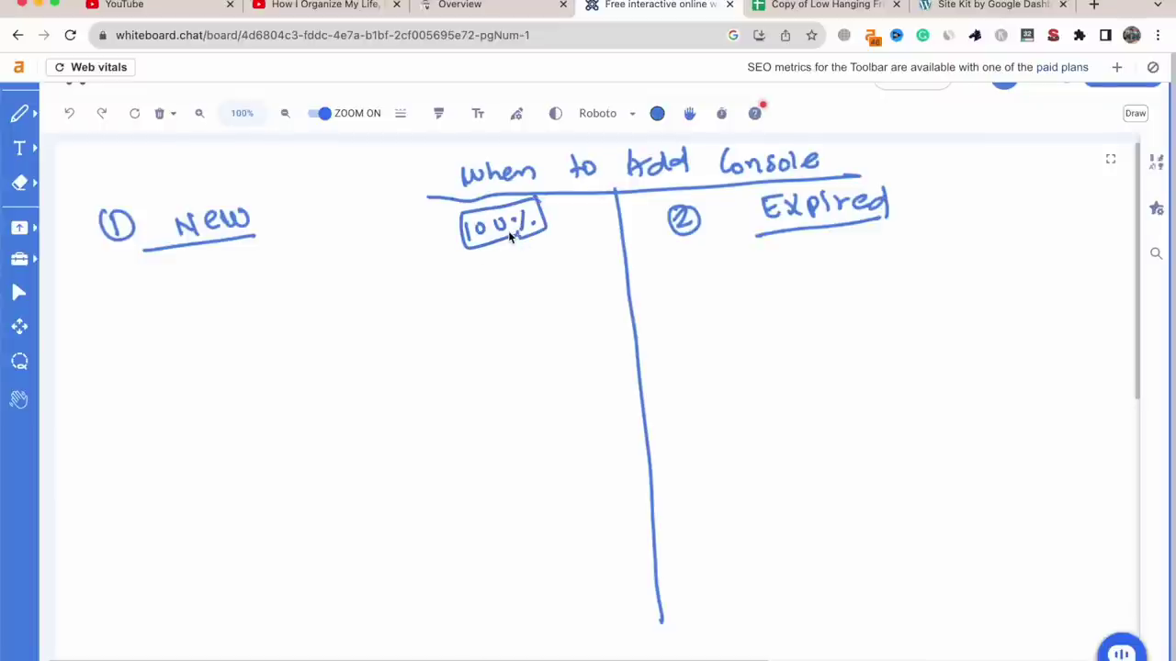
pyautogui.moveTo(448, 150); pyautogui.dragTo(454, 195)
pyautogui.moveTo(831, 147); pyautogui.dragTo(835, 177)
pyautogui.moveTo(459, 148); pyautogui.dragTo(838, 149)
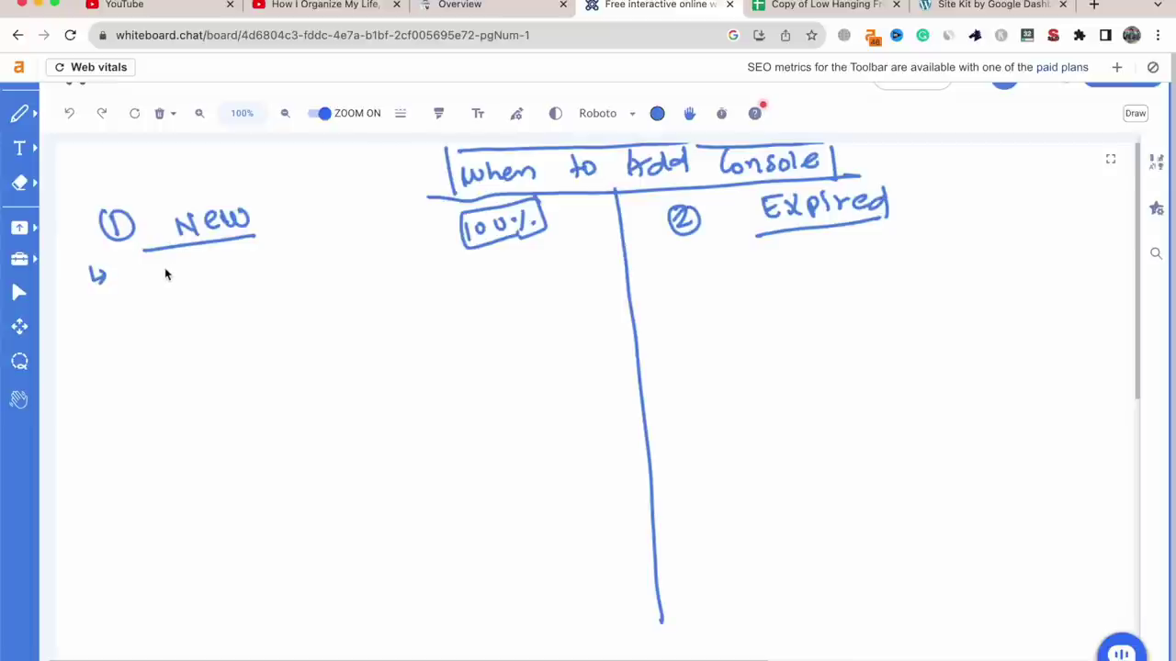
# Write "Blog → Console" with an underline beneath the "New" heading and draw a boxed cross beside it
pyautogui.moveTo(147, 271)
pyautogui.mouseDown()
pyautogui.moveTo(172, 281)
pyautogui.moveTo(343, 266)
pyautogui.mouseUp()
pyautogui.moveTo(347, 260); pyautogui.dragTo(359, 256)
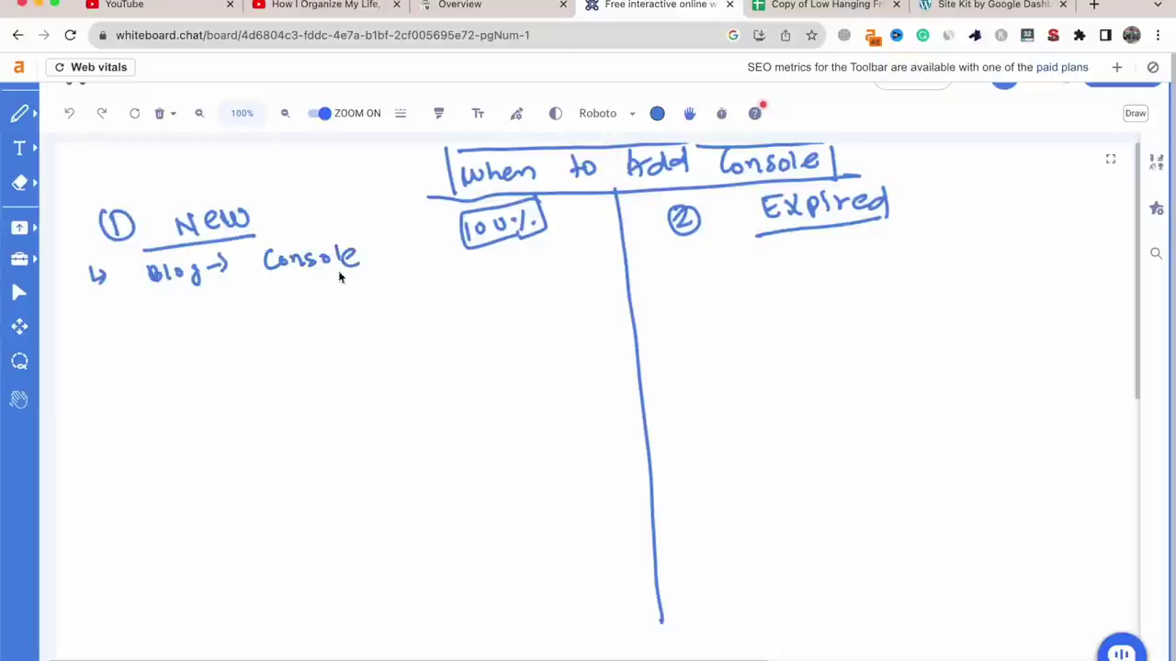
pyautogui.moveTo(157, 302); pyautogui.dragTo(280, 289)
pyautogui.moveTo(404, 235)
pyautogui.mouseDown()
pyautogui.moveTo(423, 273)
pyautogui.moveTo(402, 266)
pyautogui.moveTo(419, 263)
pyautogui.moveTo(425, 278)
pyautogui.mouseUp()
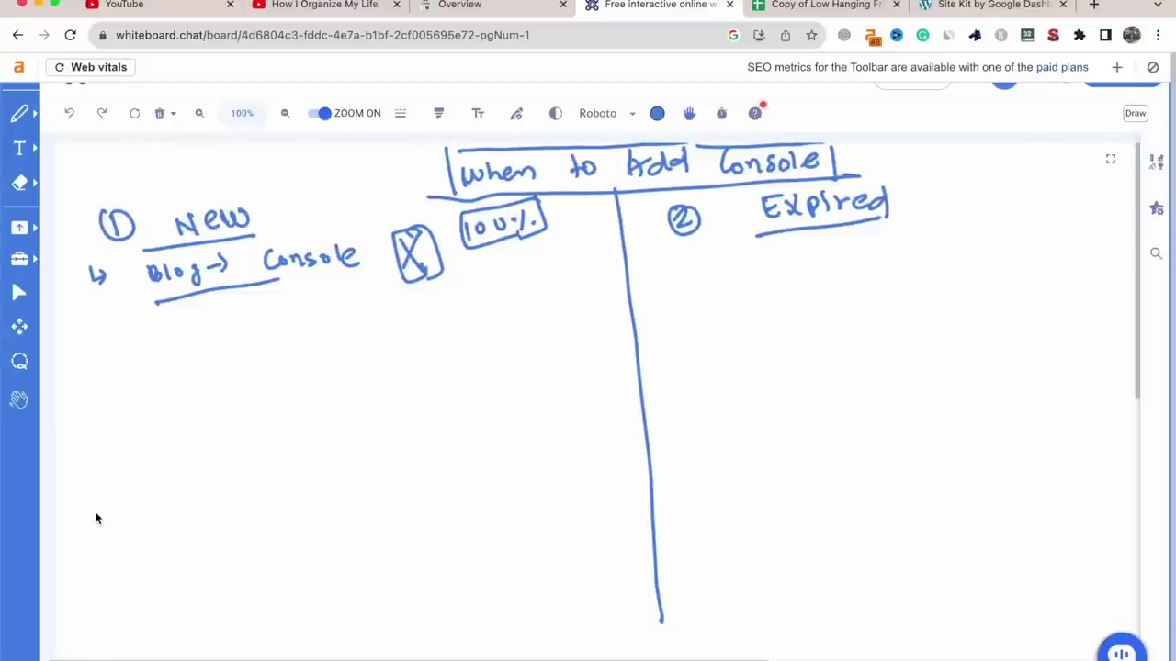
# Write "Google Bot" and "Blog" in the lower half of the "New" column and link them with a curved arrow toward "Blog"
pyautogui.moveTo(96, 517)
pyautogui.mouseDown()
pyautogui.moveTo(94, 530)
pyautogui.moveTo(175, 510)
pyautogui.mouseUp()
pyautogui.moveTo(411, 445)
pyautogui.mouseDown()
pyautogui.moveTo(417, 466)
pyautogui.moveTo(441, 461)
pyautogui.mouseUp()
pyautogui.moveTo(454, 448); pyautogui.dragTo(452, 450)
pyautogui.moveTo(468, 447); pyautogui.dragTo(467, 465)
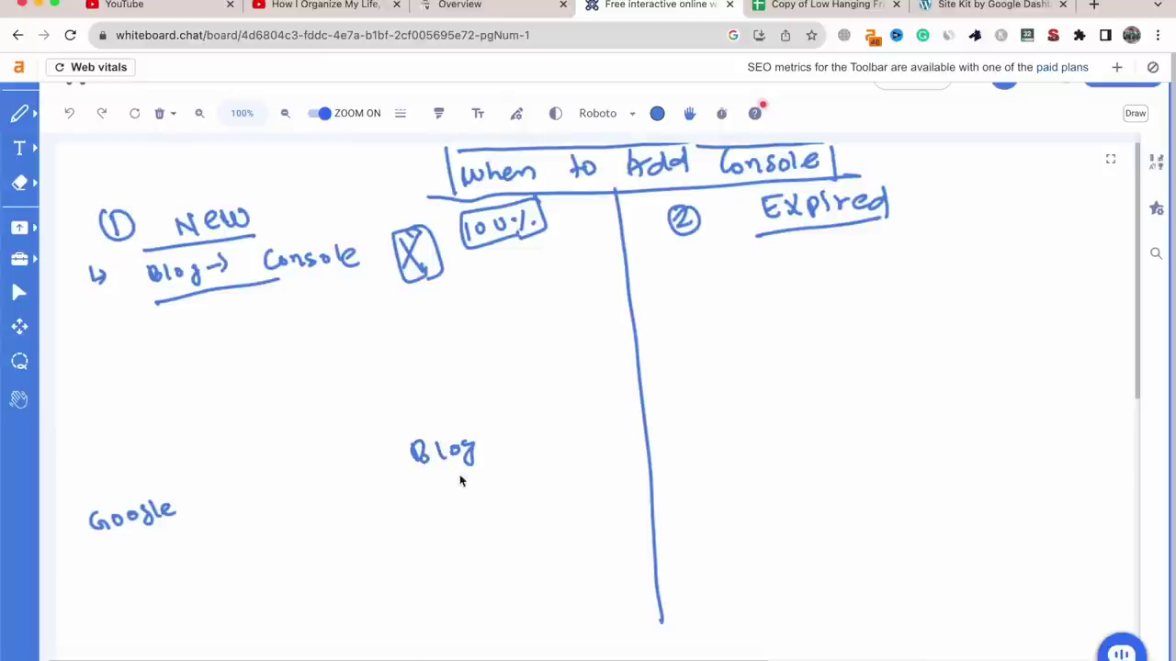
pyautogui.moveTo(170, 528)
pyautogui.mouseDown()
pyautogui.moveTo(200, 537)
pyautogui.moveTo(215, 519)
pyautogui.moveTo(177, 532)
pyautogui.moveTo(207, 504)
pyautogui.moveTo(225, 543)
pyautogui.moveTo(310, 564)
pyautogui.moveTo(420, 488)
pyautogui.moveTo(415, 501)
pyautogui.mouseUp()
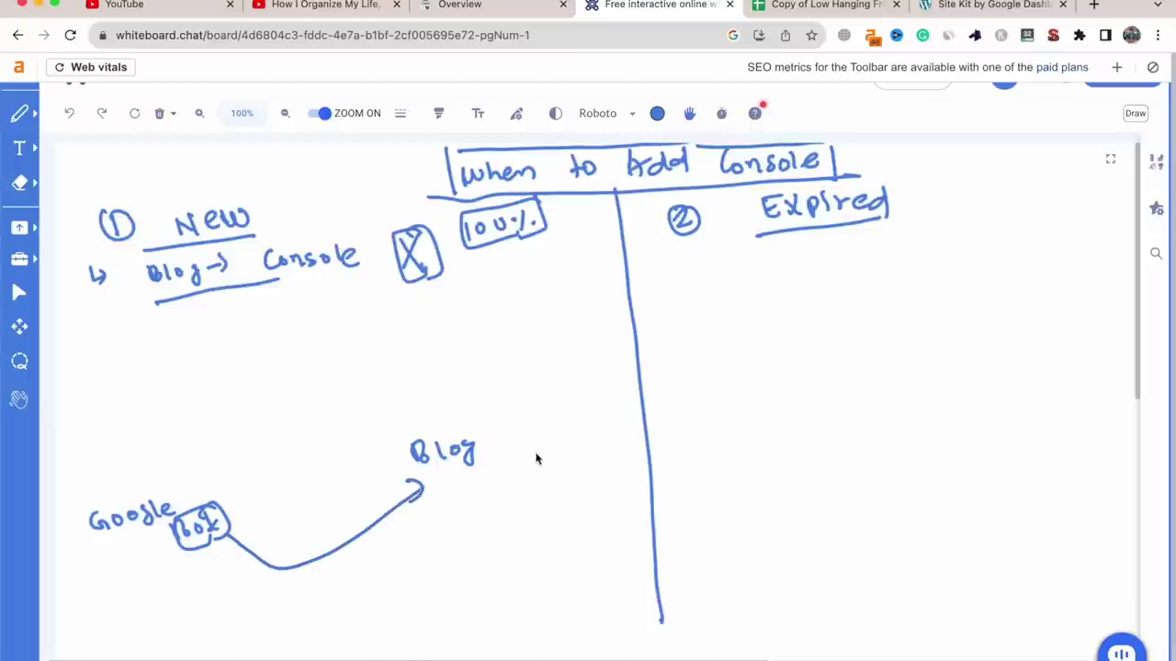
# Draw a crossed-out page box beside "Blog" and a long curved arrow from it back to "Google"
pyautogui.moveTo(527, 430); pyautogui.dragTo(549, 551)
pyautogui.moveTo(526, 428)
pyautogui.mouseDown()
pyautogui.moveTo(615, 498)
pyautogui.moveTo(599, 533)
pyautogui.moveTo(546, 549)
pyautogui.mouseUp()
pyautogui.moveTo(581, 424); pyautogui.dragTo(570, 508)
pyautogui.moveTo(553, 438); pyautogui.dragTo(608, 504)
pyautogui.moveTo(564, 562)
pyautogui.mouseDown()
pyautogui.moveTo(517, 604)
pyautogui.moveTo(273, 598)
pyautogui.moveTo(156, 568)
pyautogui.moveTo(169, 579)
pyautogui.mouseUp()
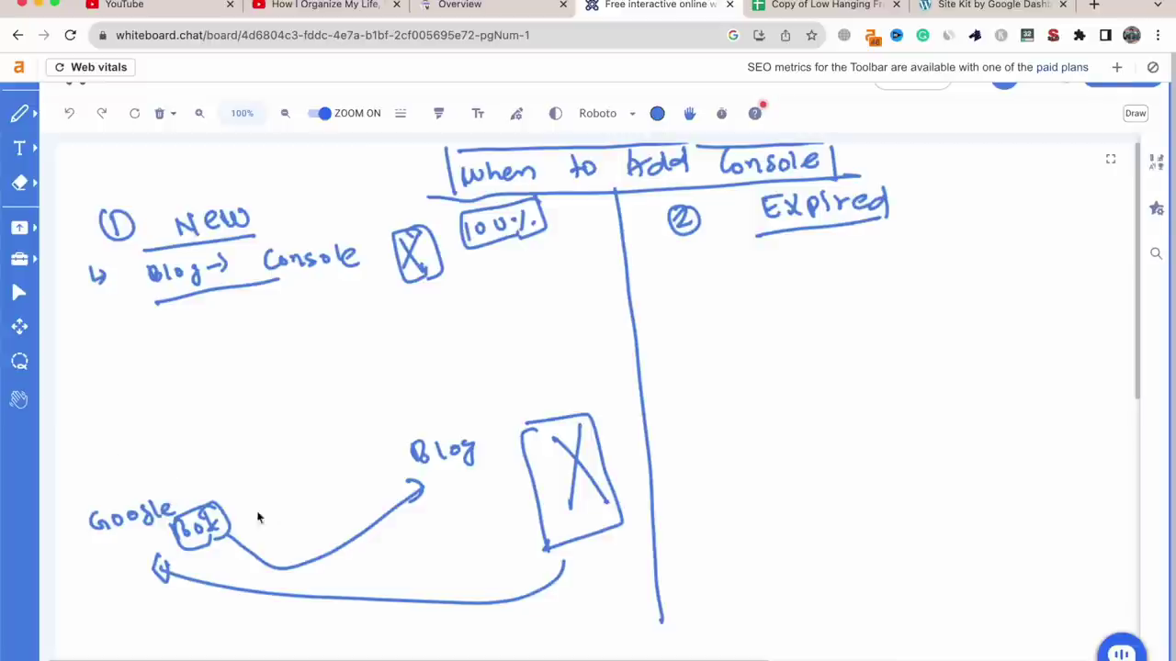
# Write boxed "BOT" and "Limited" low in the "Expired" column, followed by an underlined "indexing"
pyautogui.moveTo(676, 527)
pyautogui.mouseDown()
pyautogui.moveTo(691, 549)
pyautogui.moveTo(722, 544)
pyautogui.moveTo(656, 522)
pyautogui.mouseUp()
pyautogui.moveTo(693, 511); pyautogui.dragTo(729, 549)
pyautogui.moveTo(787, 509)
pyautogui.mouseDown()
pyautogui.moveTo(798, 537)
pyautogui.moveTo(858, 514)
pyautogui.moveTo(885, 538)
pyautogui.moveTo(833, 496)
pyautogui.moveTo(793, 551)
pyautogui.moveTo(892, 483)
pyautogui.moveTo(854, 547)
pyautogui.moveTo(789, 540)
pyautogui.mouseUp()
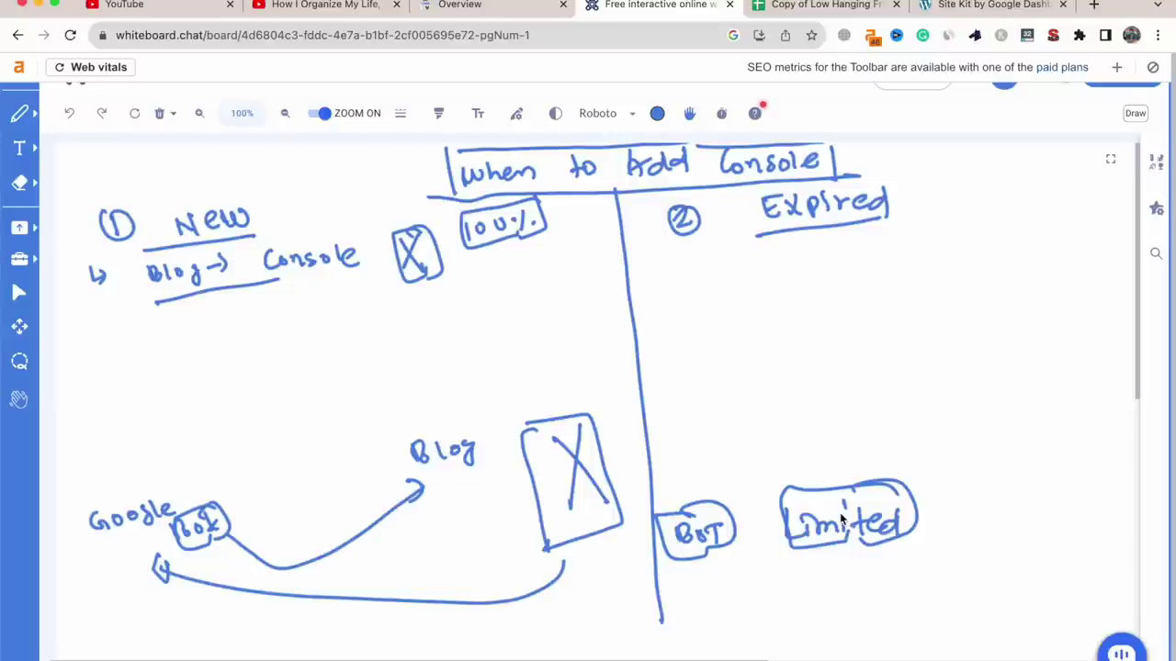
pyautogui.moveTo(945, 493)
pyautogui.mouseDown()
pyautogui.moveTo(949, 522)
pyautogui.moveTo(1072, 502)
pyautogui.moveTo(1084, 517)
pyautogui.moveTo(1027, 542)
pyautogui.moveTo(1040, 534)
pyautogui.mouseUp()
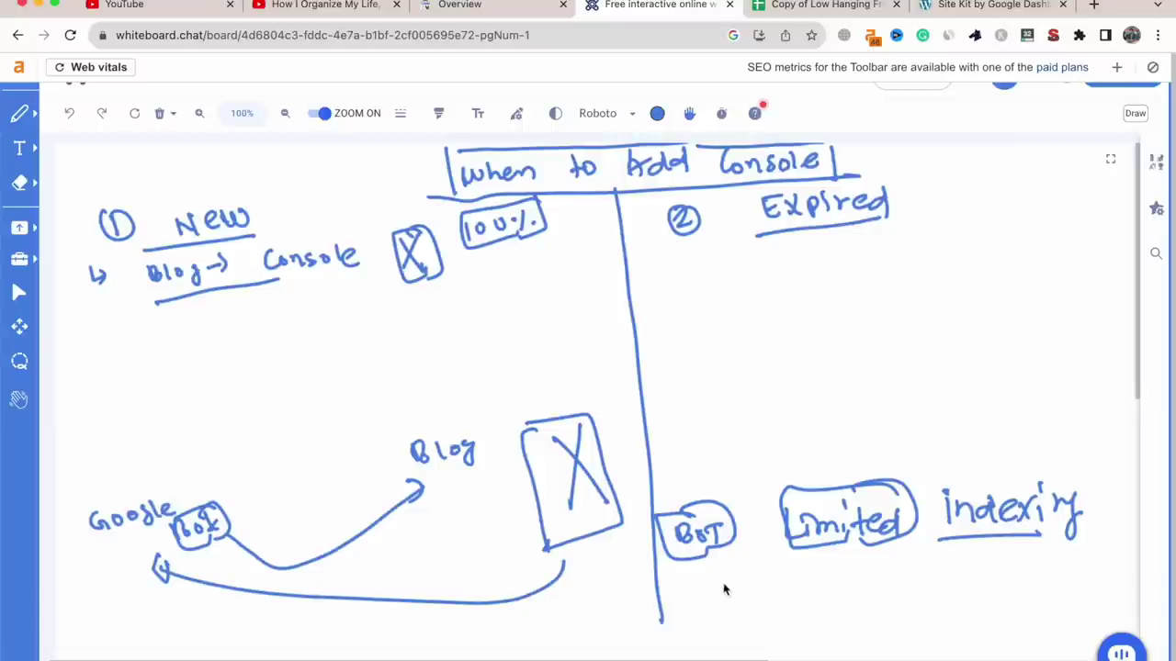
# Write a boxed "Request" under "BOT" with an arrow, empty box and check mark, and add more cross strokes on the page box
pyautogui.moveTo(717, 584)
pyautogui.mouseDown()
pyautogui.moveTo(813, 598)
pyautogui.moveTo(809, 607)
pyautogui.mouseUp()
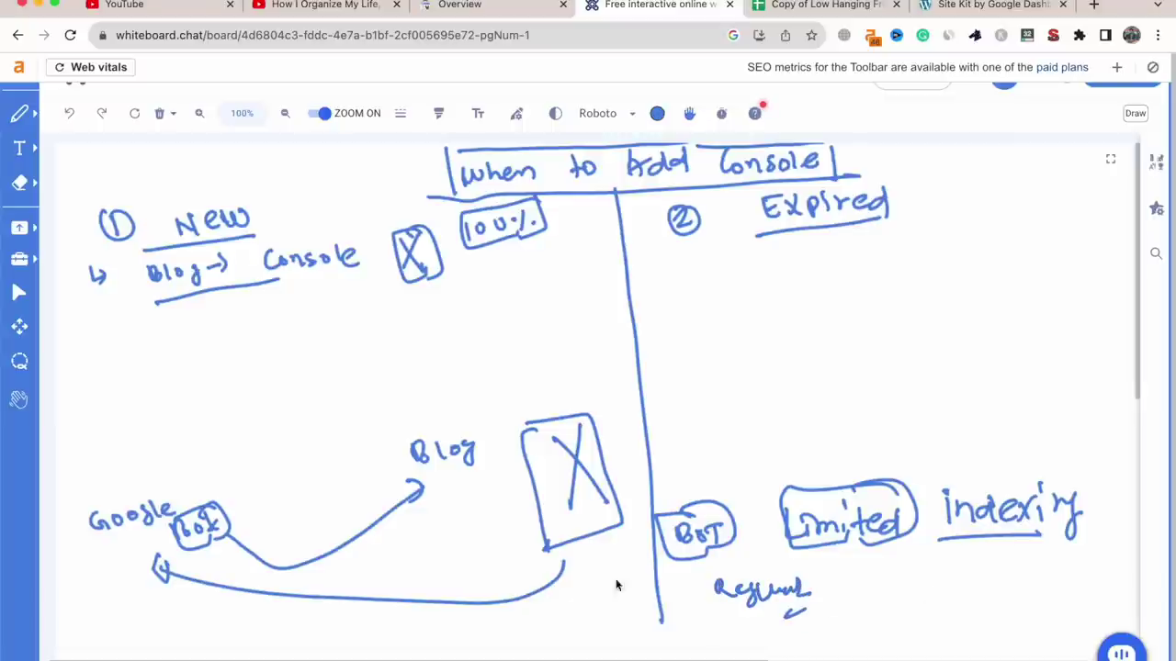
pyautogui.moveTo(602, 436); pyautogui.dragTo(600, 455)
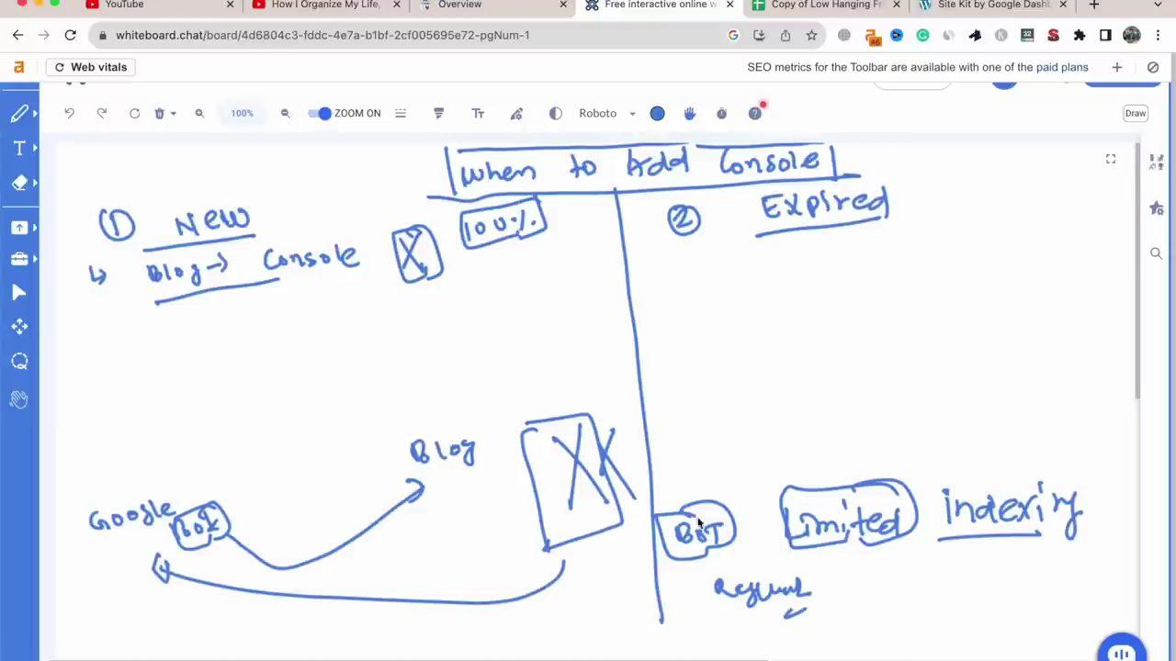
pyautogui.moveTo(747, 505)
pyautogui.mouseDown()
pyautogui.moveTo(752, 574)
pyautogui.moveTo(771, 555)
pyautogui.mouseUp()
pyautogui.moveTo(802, 582)
pyautogui.mouseDown()
pyautogui.moveTo(802, 571)
pyautogui.moveTo(706, 619)
pyautogui.moveTo(801, 607)
pyautogui.mouseUp()
pyautogui.moveTo(923, 575)
pyautogui.mouseDown()
pyautogui.moveTo(896, 592)
pyautogui.moveTo(928, 608)
pyautogui.mouseUp()
pyautogui.moveTo(1014, 566)
pyautogui.mouseDown()
pyautogui.moveTo(1029, 585)
pyautogui.moveTo(1049, 574)
pyautogui.mouseUp()
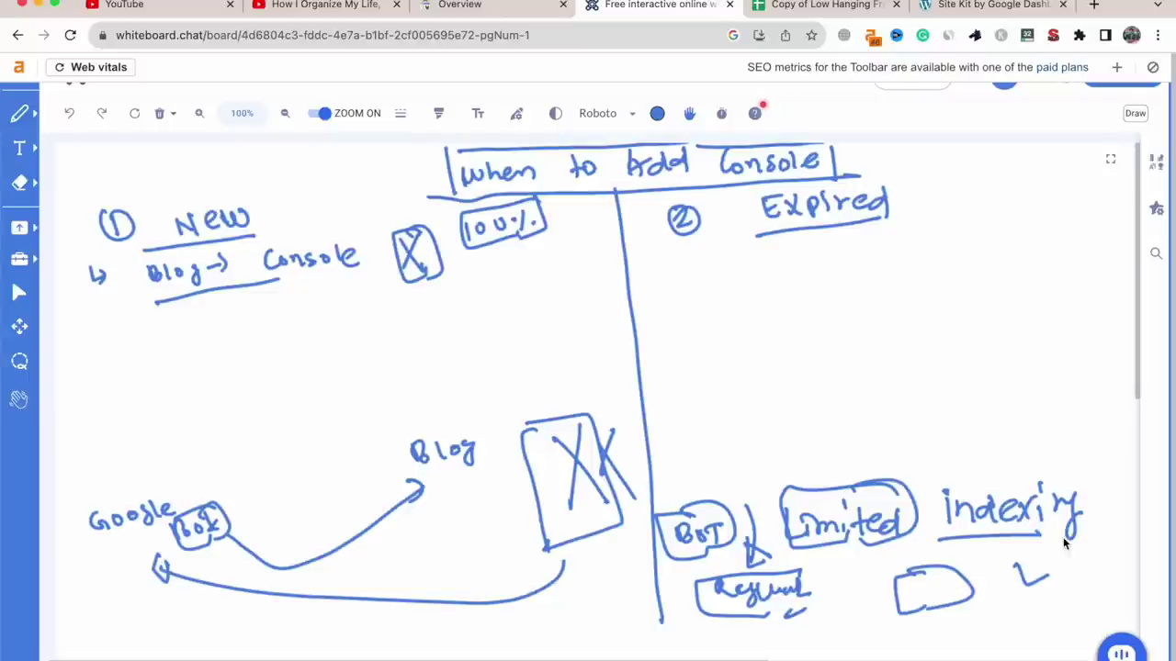
pyautogui.moveTo(251, 515); pyautogui.dragTo(258, 540)
pyautogui.moveTo(568, 452); pyautogui.dragTo(599, 520)
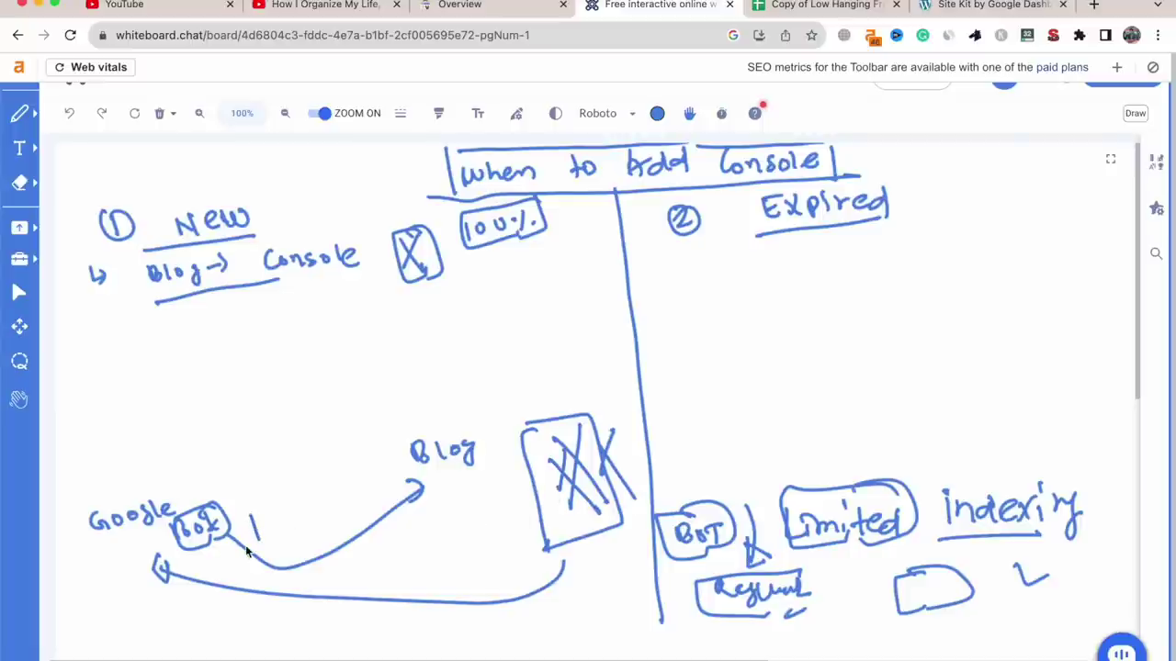
# Go to the next whiteboard page, skip the tour for good, and draw a circle with outgoing and returning arrows
pyautogui.press('pagedown')
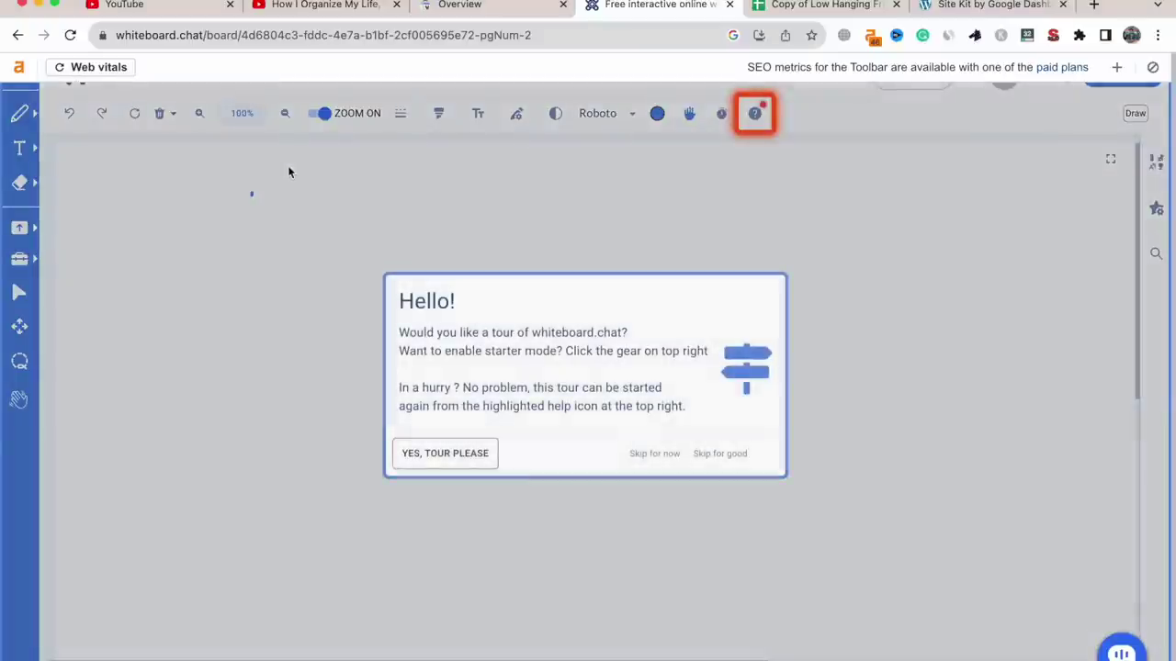
pyautogui.click(716, 455)
pyautogui.moveTo(268, 196)
pyautogui.mouseDown()
pyautogui.moveTo(284, 228)
pyautogui.moveTo(267, 202)
pyautogui.moveTo(467, 203)
pyautogui.mouseUp()
pyautogui.moveTo(455, 185)
pyautogui.mouseDown()
pyautogui.moveTo(469, 202)
pyautogui.moveTo(411, 235)
pyautogui.moveTo(356, 193)
pyautogui.moveTo(332, 193)
pyautogui.moveTo(356, 247)
pyautogui.moveTo(375, 237)
pyautogui.mouseUp()
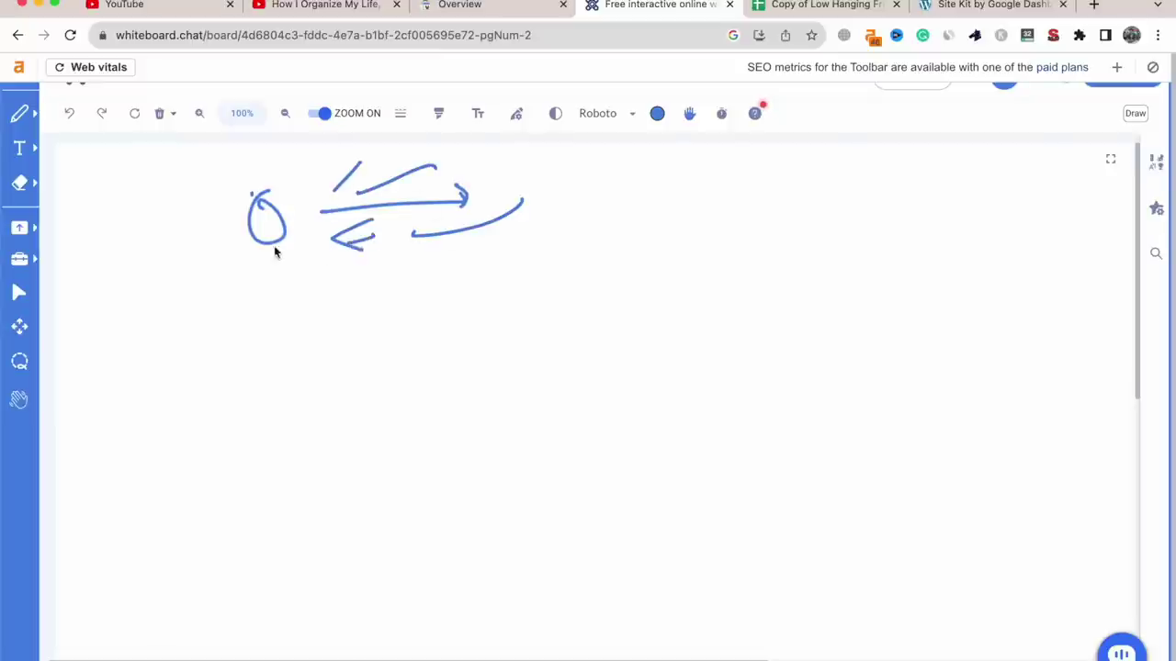
# Add marks in and below the circle and a second curved return line, and write "BOT" in brackets beside the arrows
pyautogui.moveTo(254, 207); pyautogui.dragTo(275, 204)
pyautogui.moveTo(255, 223)
pyautogui.mouseDown()
pyautogui.moveTo(278, 220)
pyautogui.moveTo(274, 237)
pyautogui.mouseUp()
pyautogui.moveTo(523, 221)
pyautogui.mouseDown()
pyautogui.moveTo(266, 260)
pyautogui.moveTo(310, 273)
pyautogui.moveTo(294, 281)
pyautogui.mouseUp()
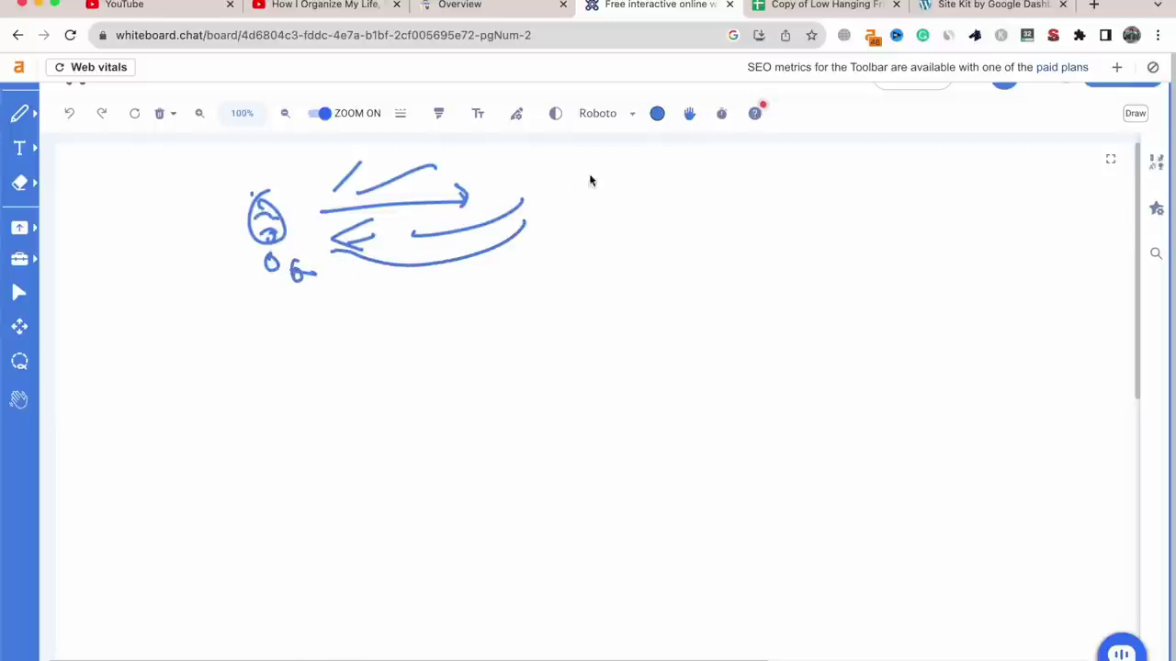
pyautogui.moveTo(595, 172); pyautogui.dragTo(593, 233)
pyautogui.moveTo(595, 190)
pyautogui.mouseDown()
pyautogui.moveTo(602, 215)
pyautogui.moveTo(684, 173)
pyautogui.moveTo(651, 214)
pyautogui.mouseUp()
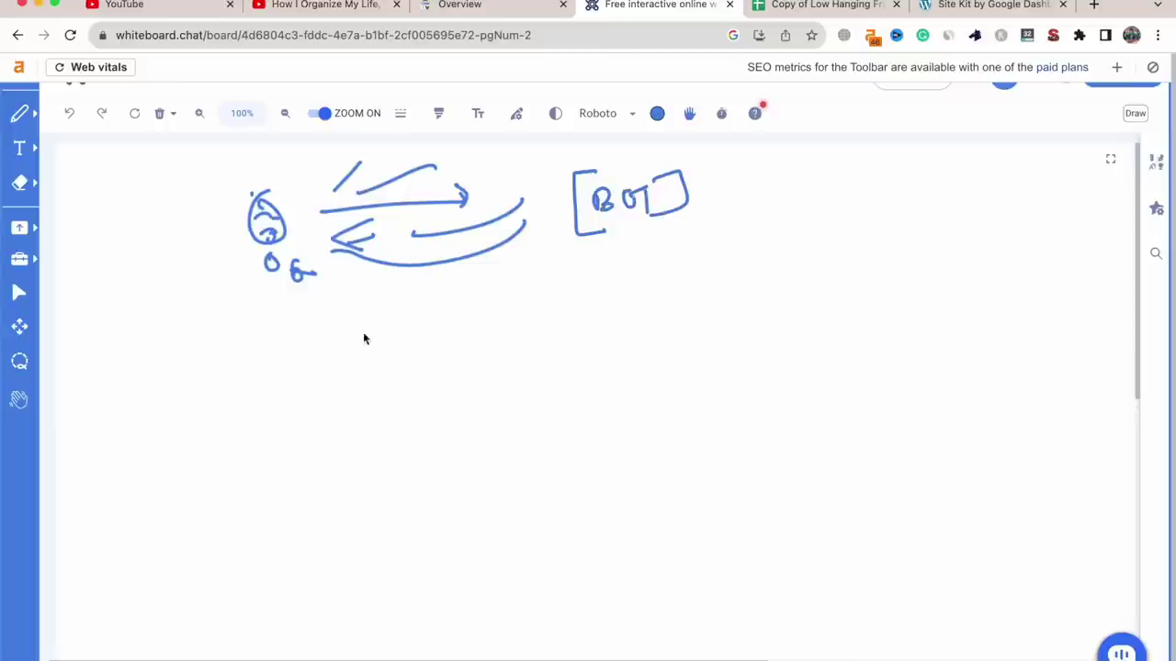
# Draw a crossed-out page box, circled "Force", a curved arrow from "BOT" to the box, an empty rounded box, and a crossed line under "BOT"
pyautogui.moveTo(241, 303)
pyautogui.mouseDown()
pyautogui.moveTo(266, 404)
pyautogui.moveTo(349, 386)
pyautogui.moveTo(307, 351)
pyautogui.moveTo(330, 372)
pyautogui.mouseUp()
pyautogui.moveTo(469, 347)
pyautogui.mouseDown()
pyautogui.moveTo(579, 317)
pyautogui.moveTo(470, 362)
pyautogui.moveTo(591, 303)
pyautogui.moveTo(538, 354)
pyautogui.mouseUp()
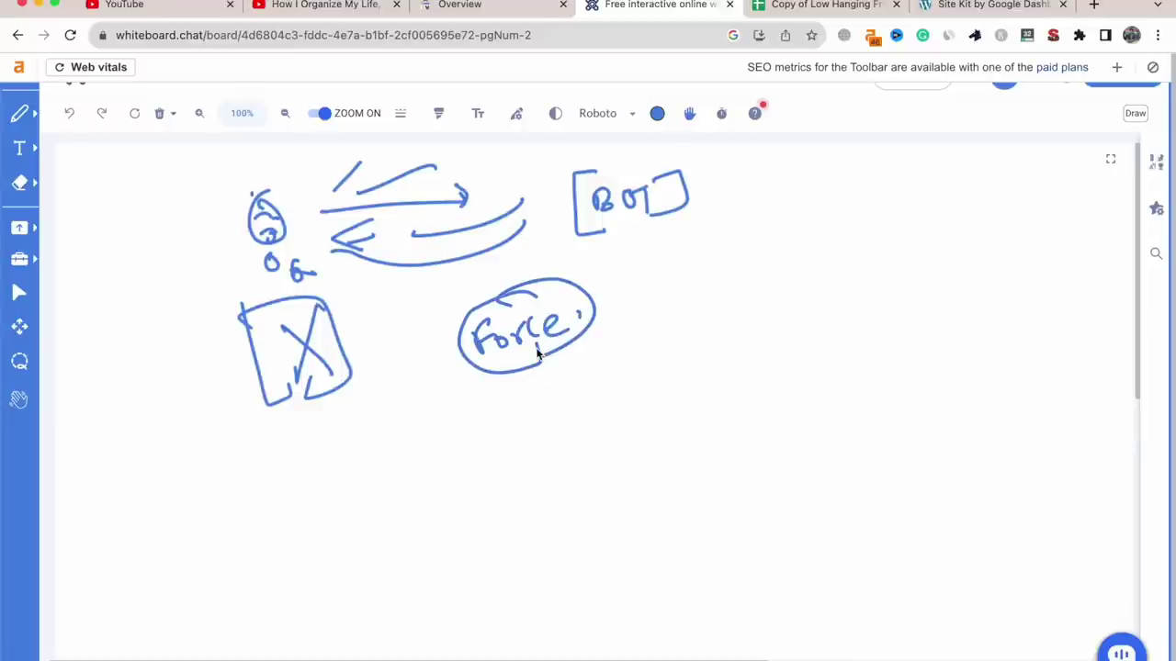
pyautogui.moveTo(646, 235)
pyautogui.mouseDown()
pyautogui.moveTo(569, 376)
pyautogui.moveTo(375, 374)
pyautogui.mouseUp()
pyautogui.moveTo(407, 331); pyautogui.dragTo(440, 390)
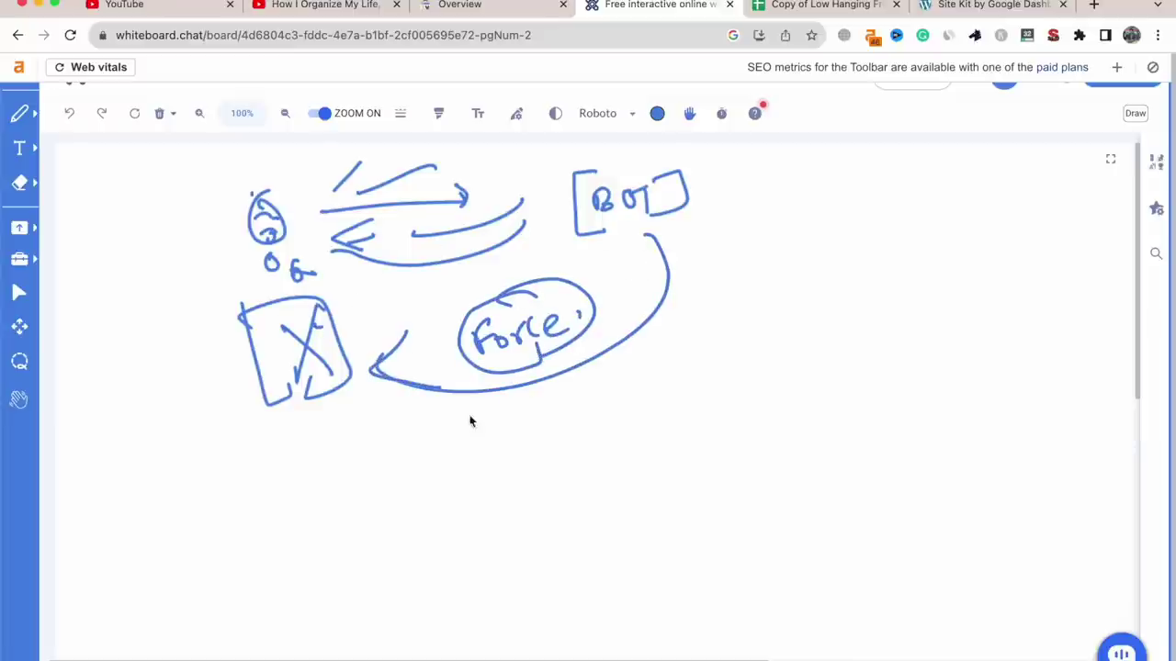
pyautogui.moveTo(288, 464)
pyautogui.mouseDown()
pyautogui.moveTo(356, 573)
pyautogui.moveTo(420, 523)
pyautogui.moveTo(335, 569)
pyautogui.mouseUp()
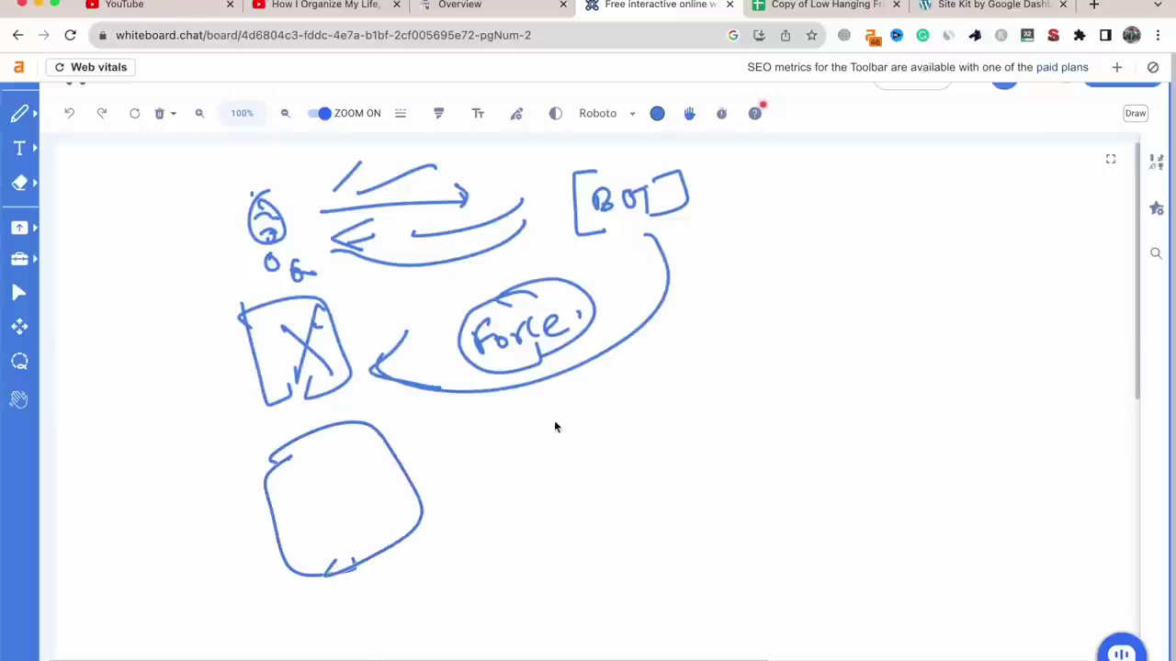
pyautogui.moveTo(693, 226)
pyautogui.mouseDown()
pyautogui.moveTo(671, 367)
pyautogui.moveTo(677, 415)
pyautogui.mouseUp()
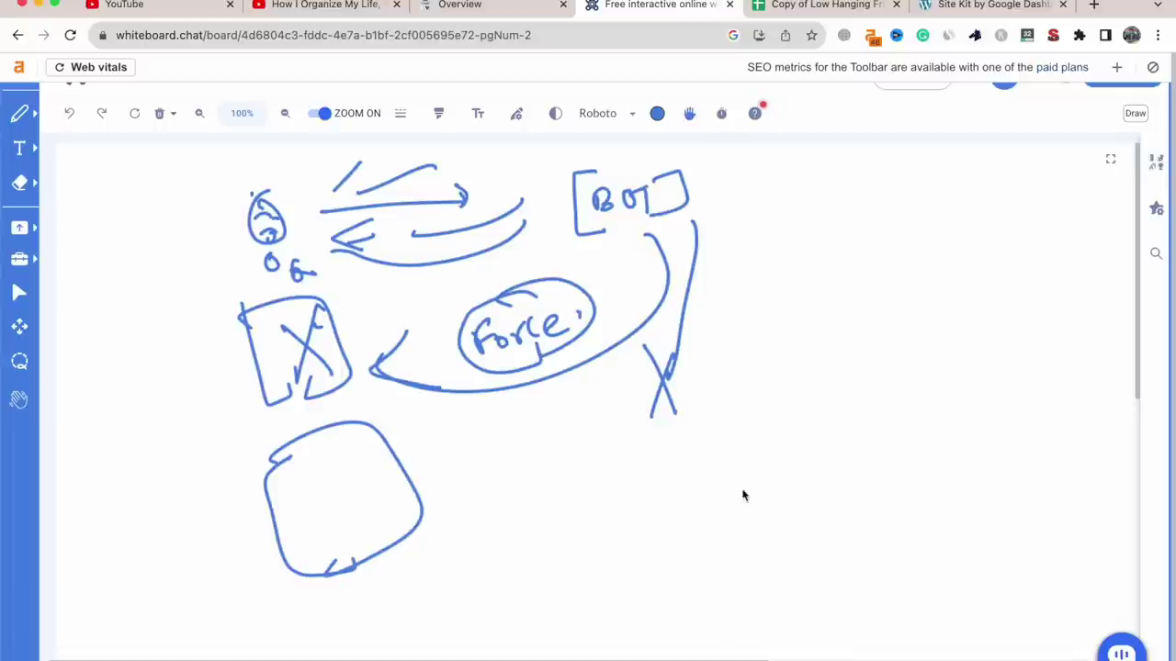
# Draw a vertical divider, write a framed circled "5" with underlined "Article" beside it, and draw arrows down from "Article" and across from "BOT"
pyautogui.moveTo(752, 167); pyautogui.dragTo(770, 592)
pyautogui.moveTo(805, 168); pyautogui.dragTo(797, 171)
pyautogui.moveTo(814, 174)
pyautogui.mouseDown()
pyautogui.moveTo(801, 197)
pyautogui.moveTo(858, 175)
pyautogui.moveTo(864, 189)
pyautogui.moveTo(906, 176)
pyautogui.moveTo(920, 191)
pyautogui.moveTo(972, 183)
pyautogui.mouseUp()
pyautogui.moveTo(897, 217); pyautogui.dragTo(972, 196)
pyautogui.moveTo(816, 230)
pyautogui.mouseDown()
pyautogui.moveTo(779, 160)
pyautogui.moveTo(942, 184)
pyautogui.moveTo(886, 216)
pyautogui.moveTo(845, 375)
pyautogui.moveTo(803, 395)
pyautogui.moveTo(831, 401)
pyautogui.mouseUp()
pyautogui.moveTo(801, 404); pyautogui.dragTo(805, 371)
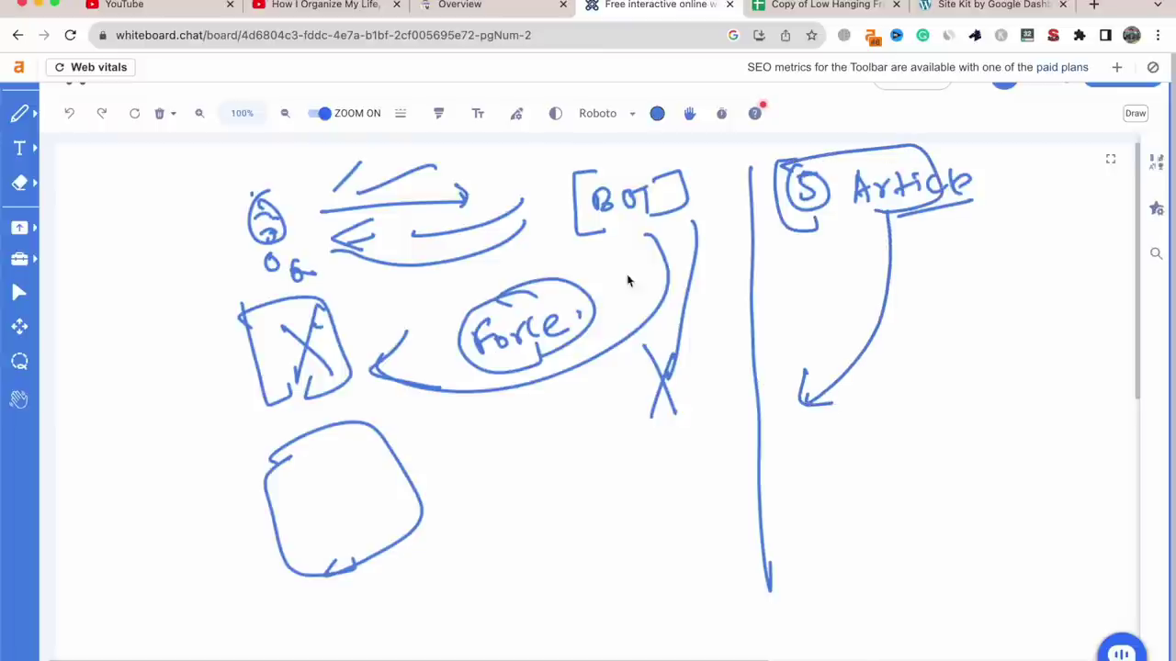
pyautogui.moveTo(698, 200)
pyautogui.mouseDown()
pyautogui.moveTo(814, 365)
pyautogui.moveTo(821, 345)
pyautogui.mouseUp()
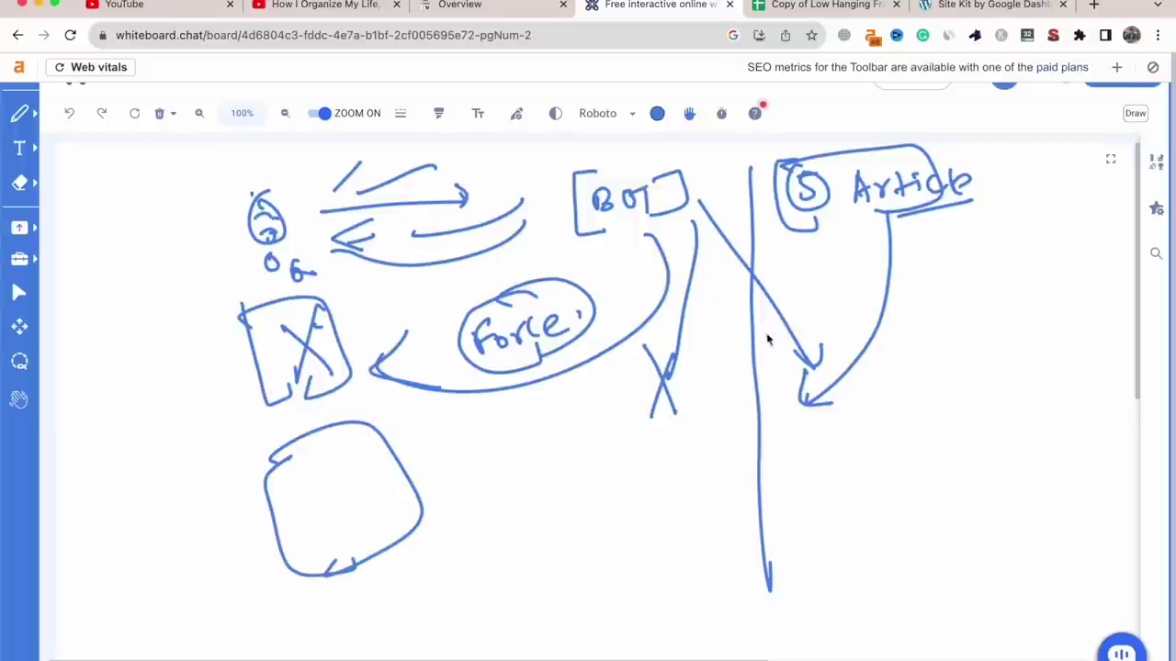
# Write a boxed "5" with a column of four check marks, and below it a rounded box containing "Blog" and "Niche"
pyautogui.moveTo(926, 359)
pyautogui.mouseDown()
pyautogui.moveTo(906, 333)
pyautogui.moveTo(960, 317)
pyautogui.moveTo(966, 358)
pyautogui.mouseUp()
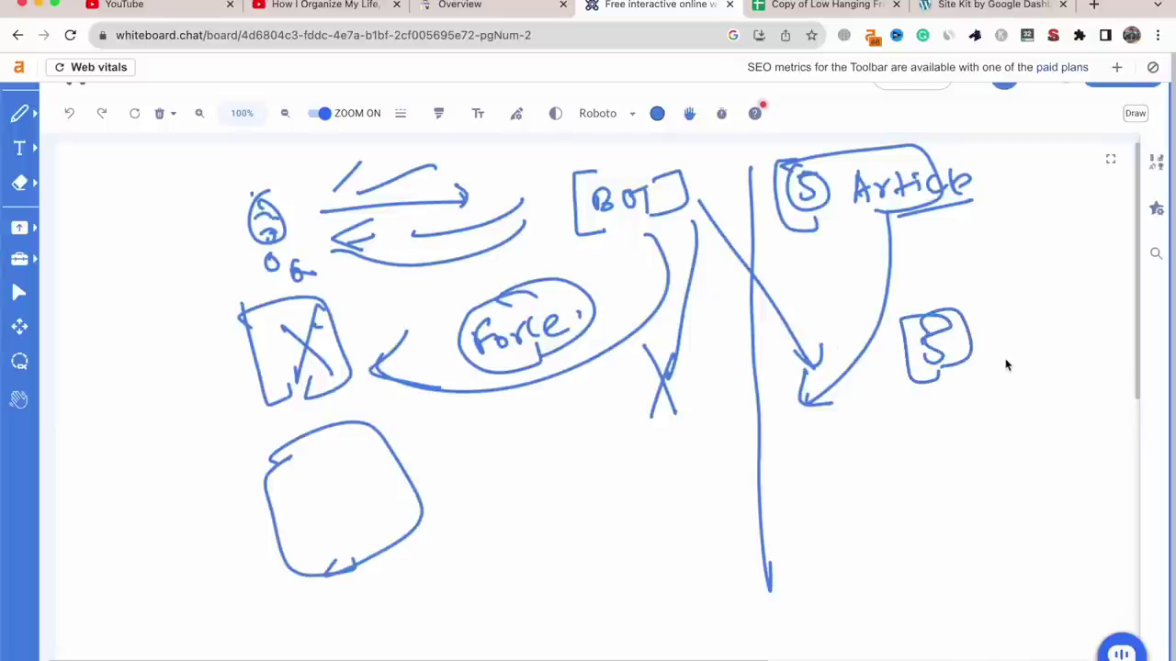
pyautogui.moveTo(987, 282); pyautogui.dragTo(996, 294)
pyautogui.moveTo(1017, 395); pyautogui.dragTo(1036, 395)
pyautogui.moveTo(842, 478)
pyautogui.mouseDown()
pyautogui.moveTo(844, 493)
pyautogui.moveTo(870, 488)
pyautogui.moveTo(900, 524)
pyautogui.moveTo(978, 519)
pyautogui.moveTo(967, 544)
pyautogui.mouseUp()
pyautogui.moveTo(909, 575)
pyautogui.mouseDown()
pyautogui.moveTo(1008, 581)
pyautogui.moveTo(1005, 593)
pyautogui.mouseUp()
pyautogui.moveTo(956, 459)
pyautogui.mouseDown()
pyautogui.moveTo(905, 461)
pyautogui.moveTo(919, 595)
pyautogui.moveTo(974, 458)
pyautogui.mouseUp()
# Connect the "Blog" box to a new marked page box, cross out the empty rounded box, and draw an upward arrow between the two
pyautogui.moveTo(843, 503)
pyautogui.mouseDown()
pyautogui.moveTo(745, 494)
pyautogui.moveTo(523, 512)
pyautogui.mouseUp()
pyautogui.moveTo(542, 472)
pyautogui.mouseDown()
pyautogui.moveTo(573, 582)
pyautogui.moveTo(510, 586)
pyautogui.moveTo(549, 562)
pyautogui.mouseUp()
pyautogui.moveTo(538, 502); pyautogui.dragTo(542, 559)
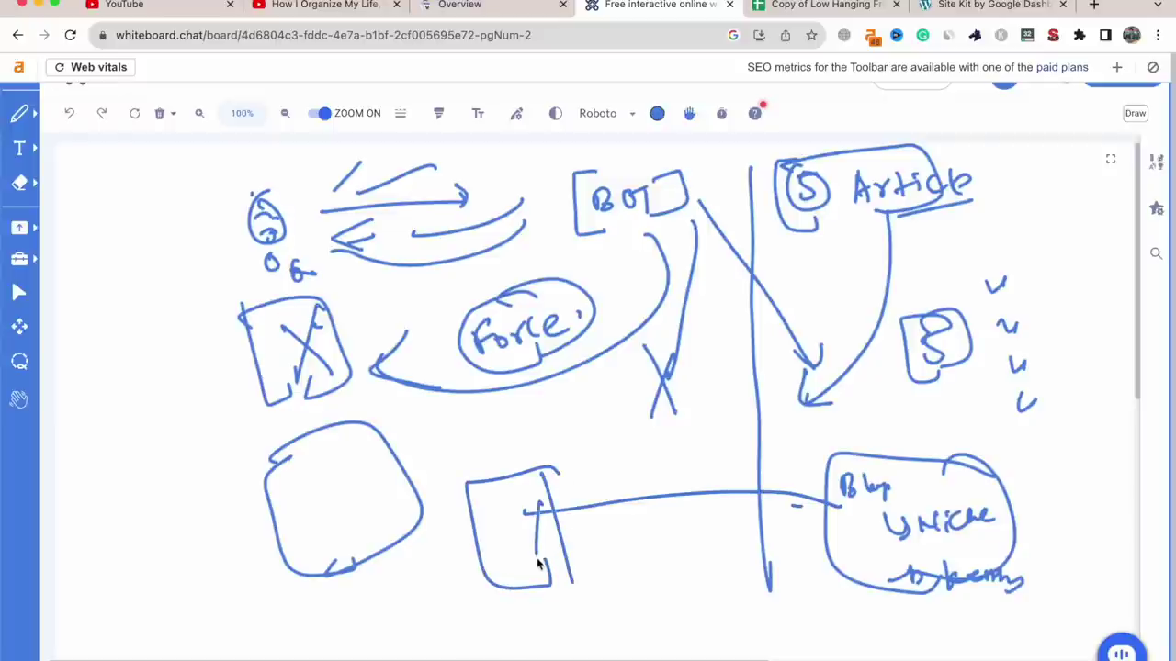
pyautogui.moveTo(349, 434); pyautogui.dragTo(340, 538)
pyautogui.moveTo(312, 461); pyautogui.dragTo(390, 506)
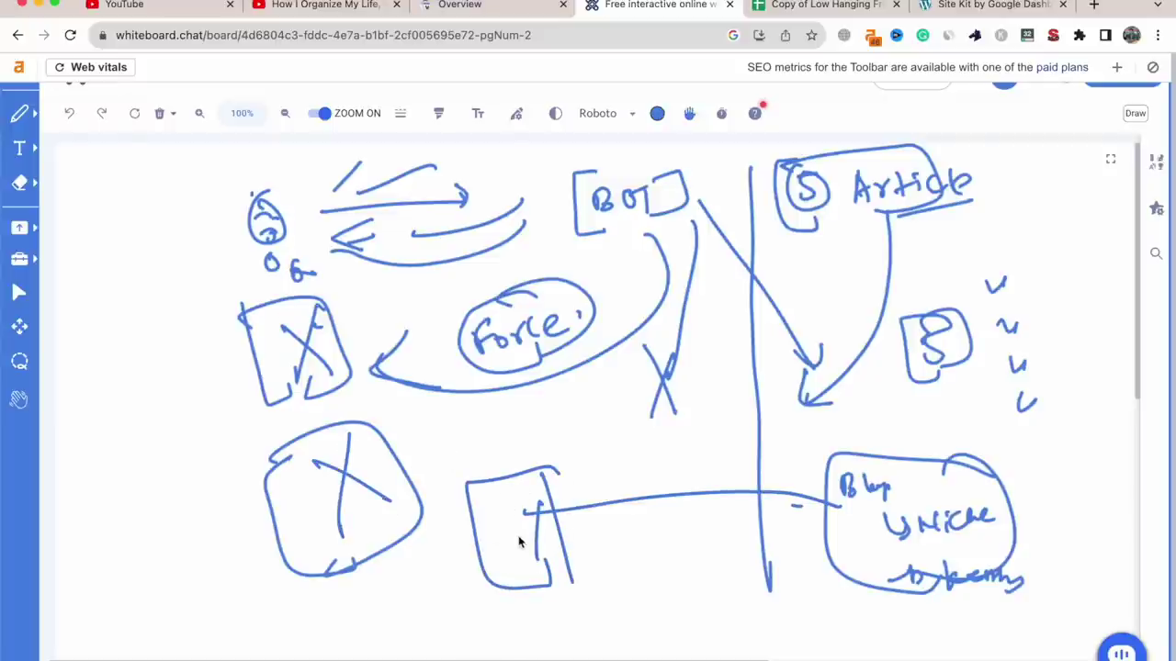
pyautogui.moveTo(482, 504); pyautogui.dragTo(524, 516)
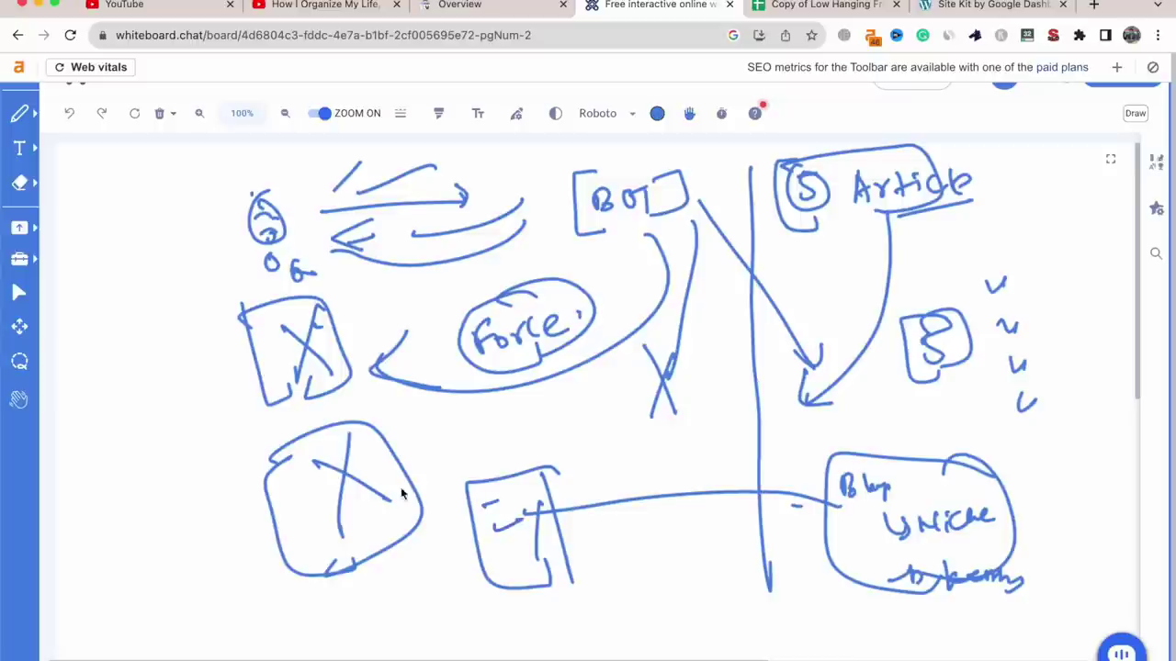
pyautogui.moveTo(427, 562)
pyautogui.mouseDown()
pyautogui.moveTo(456, 474)
pyautogui.moveTo(465, 478)
pyautogui.mouseUp()
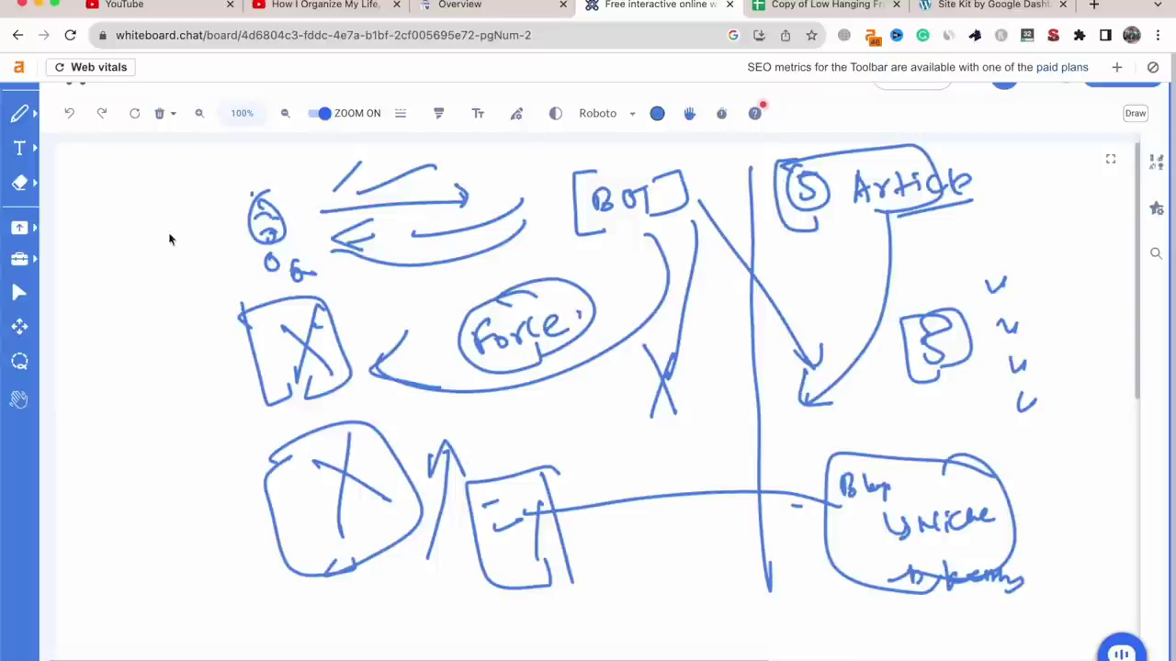
# Write an underlined "Blog" beside the first circle, with a circled "5" beneath it joined by a line to a circled plus
pyautogui.moveTo(83, 213)
pyautogui.mouseDown()
pyautogui.moveTo(88, 230)
pyautogui.moveTo(105, 203)
pyautogui.moveTo(137, 240)
pyautogui.moveTo(88, 266)
pyautogui.mouseUp()
pyautogui.moveTo(114, 325)
pyautogui.mouseDown()
pyautogui.moveTo(120, 367)
pyautogui.moveTo(121, 344)
pyautogui.mouseUp()
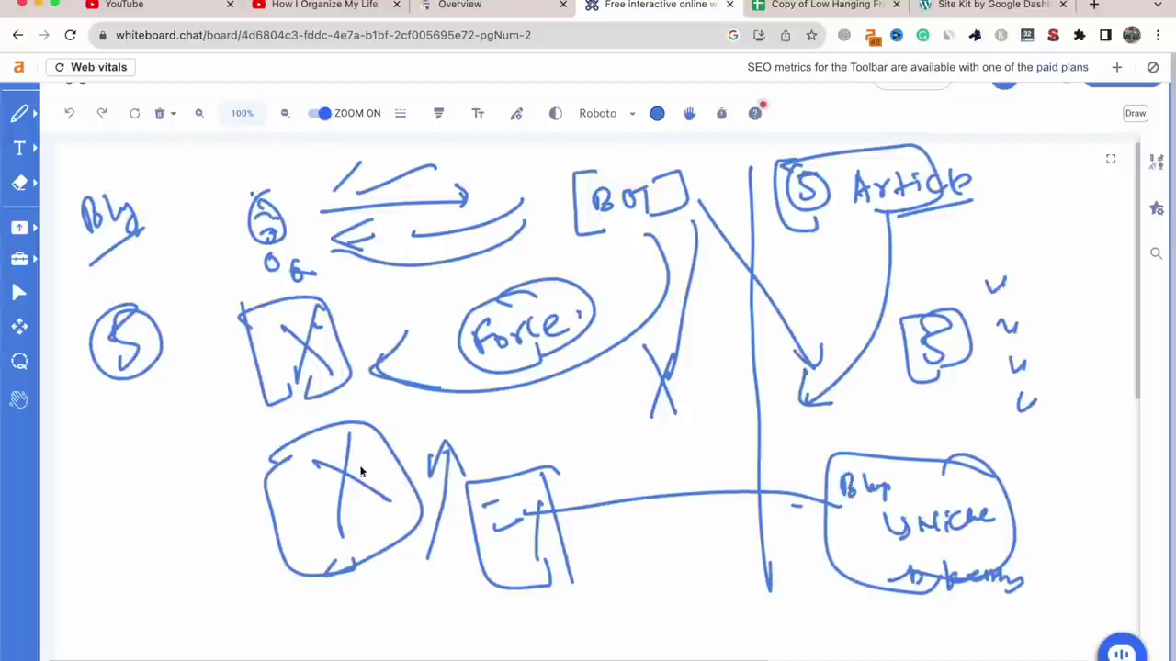
pyautogui.moveTo(119, 393); pyautogui.dragTo(147, 478)
pyautogui.moveTo(129, 524)
pyautogui.mouseDown()
pyautogui.moveTo(164, 516)
pyautogui.moveTo(158, 495)
pyautogui.mouseUp()
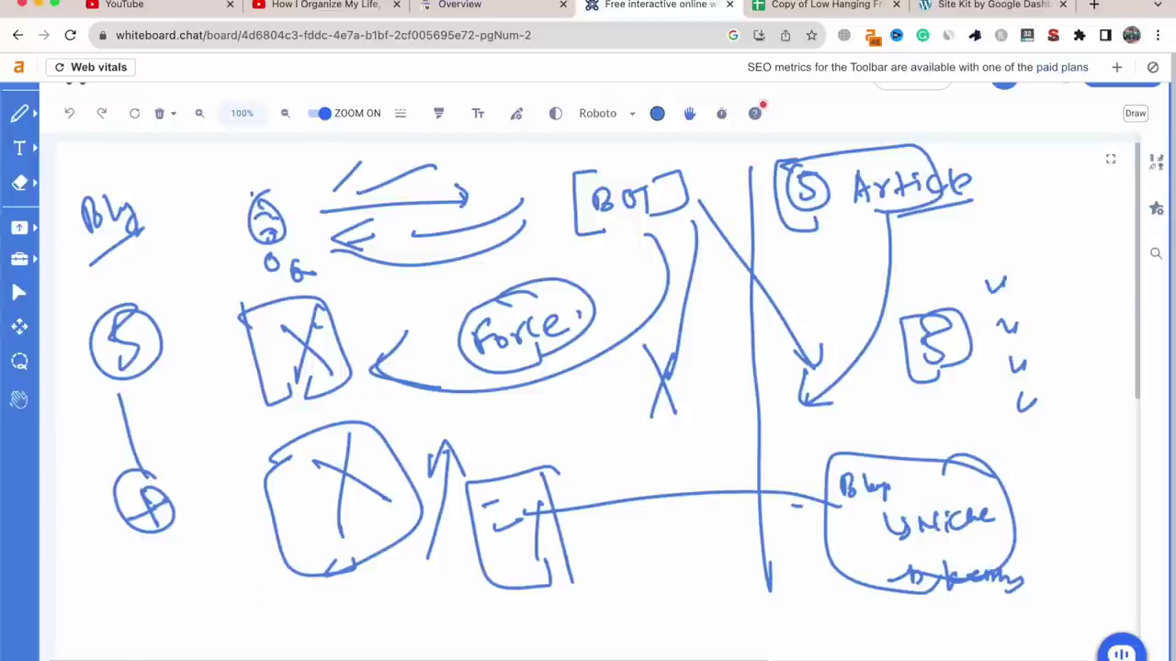
# Go to the third whiteboard page and write a circled "2" followed by an underlined "Expired"
pyautogui.moveTo(184, 163); pyautogui.dragTo(202, 187)
pyautogui.moveTo(185, 154)
pyautogui.mouseDown()
pyautogui.moveTo(169, 180)
pyautogui.moveTo(211, 163)
pyautogui.moveTo(265, 186)
pyautogui.moveTo(259, 154)
pyautogui.mouseUp()
pyautogui.moveTo(241, 170); pyautogui.dragTo(280, 182)
pyautogui.moveTo(279, 160)
pyautogui.mouseDown()
pyautogui.moveTo(266, 183)
pyautogui.moveTo(287, 186)
pyautogui.mouseUp()
pyautogui.moveTo(286, 164)
pyautogui.mouseDown()
pyautogui.moveTo(315, 178)
pyautogui.moveTo(349, 157)
pyautogui.moveTo(353, 187)
pyautogui.mouseUp()
pyautogui.moveTo(243, 210)
pyautogui.mouseDown()
pyautogui.moveTo(380, 194)
pyautogui.moveTo(419, 235)
pyautogui.mouseUp()
# Write a circled "1" with "Post or Homepage" beside "Expired", and draw a vertical line after it
pyautogui.moveTo(426, 204); pyautogui.dragTo(427, 231)
pyautogui.moveTo(434, 201)
pyautogui.mouseDown()
pyautogui.moveTo(437, 239)
pyautogui.moveTo(456, 239)
pyautogui.mouseUp()
pyautogui.moveTo(456, 210)
pyautogui.mouseDown()
pyautogui.moveTo(461, 224)
pyautogui.moveTo(519, 219)
pyautogui.mouseUp()
pyautogui.moveTo(511, 205); pyautogui.dragTo(524, 203)
pyautogui.moveTo(432, 263); pyautogui.dragTo(428, 268)
pyautogui.moveTo(446, 266); pyautogui.dragTo(489, 282)
pyautogui.moveTo(489, 272)
pyautogui.mouseDown()
pyautogui.moveTo(529, 281)
pyautogui.moveTo(630, 248)
pyautogui.mouseUp()
pyautogui.moveTo(640, 168); pyautogui.dragTo(647, 261)
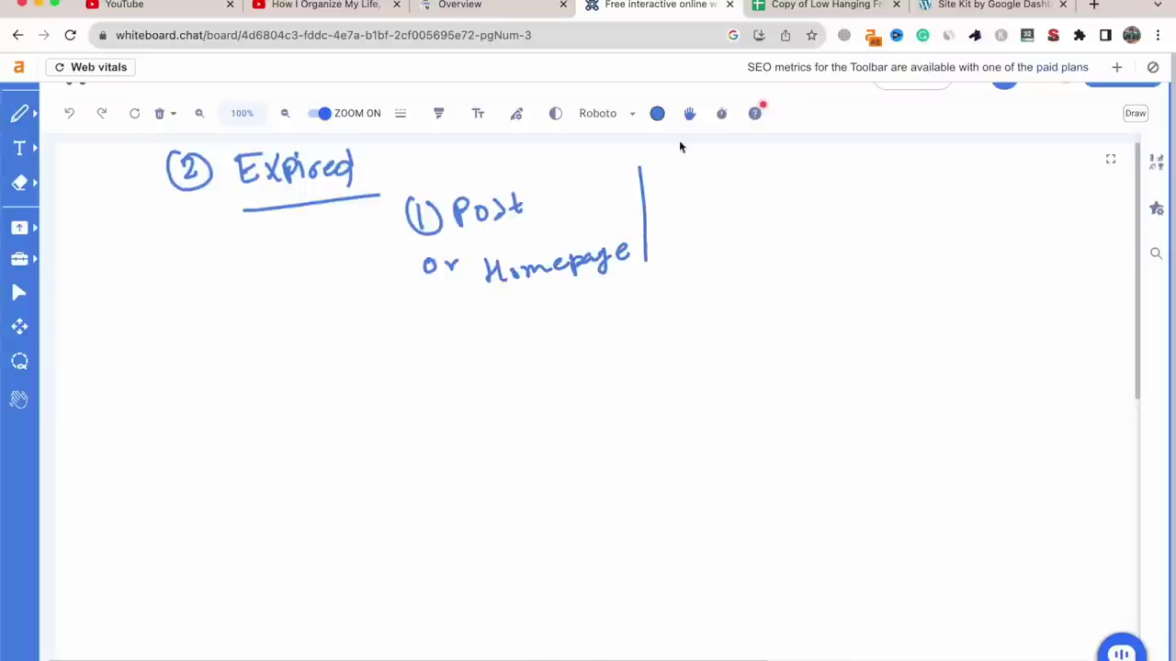
# Write "New" with a circled "5" past the vertical line, add a circled "1" after "Post", and draw a crossed-out box at the far edge
pyautogui.moveTo(670, 162)
pyautogui.mouseDown()
pyautogui.moveTo(817, 158)
pyautogui.moveTo(770, 174)
pyautogui.moveTo(801, 147)
pyautogui.mouseUp()
pyautogui.moveTo(545, 185)
pyautogui.mouseDown()
pyautogui.moveTo(551, 209)
pyautogui.moveTo(557, 180)
pyautogui.mouseUp()
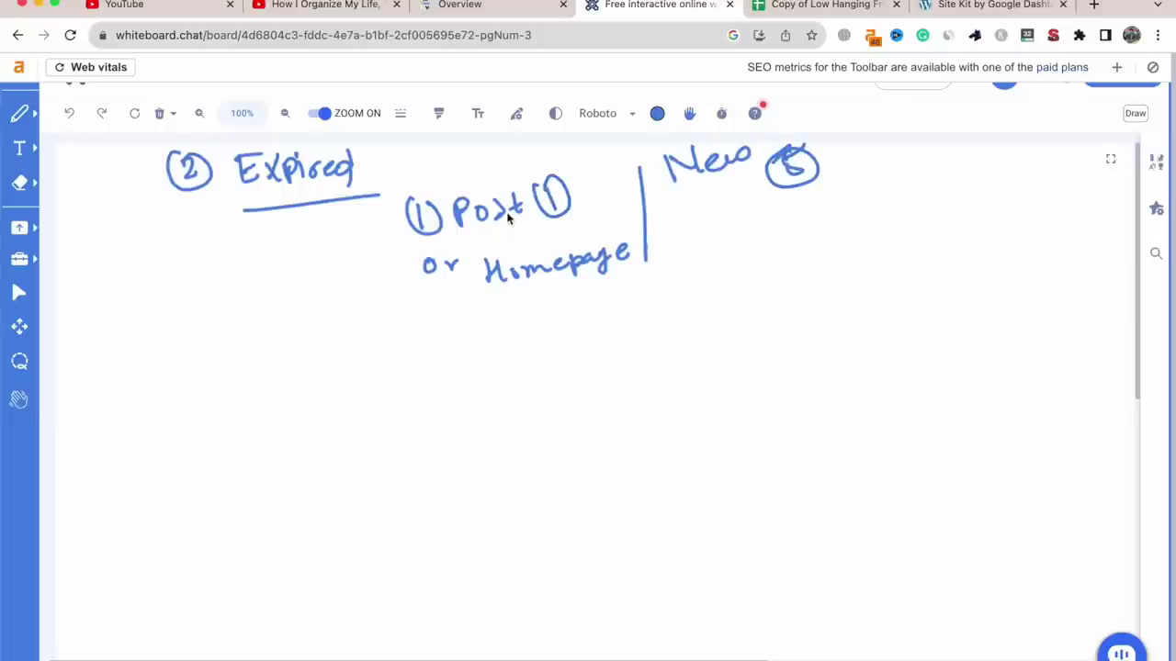
pyautogui.moveTo(1026, 158)
pyautogui.mouseDown()
pyautogui.moveTo(1004, 174)
pyautogui.moveTo(1020, 158)
pyautogui.moveTo(1018, 224)
pyautogui.moveTo(1042, 213)
pyautogui.mouseUp()
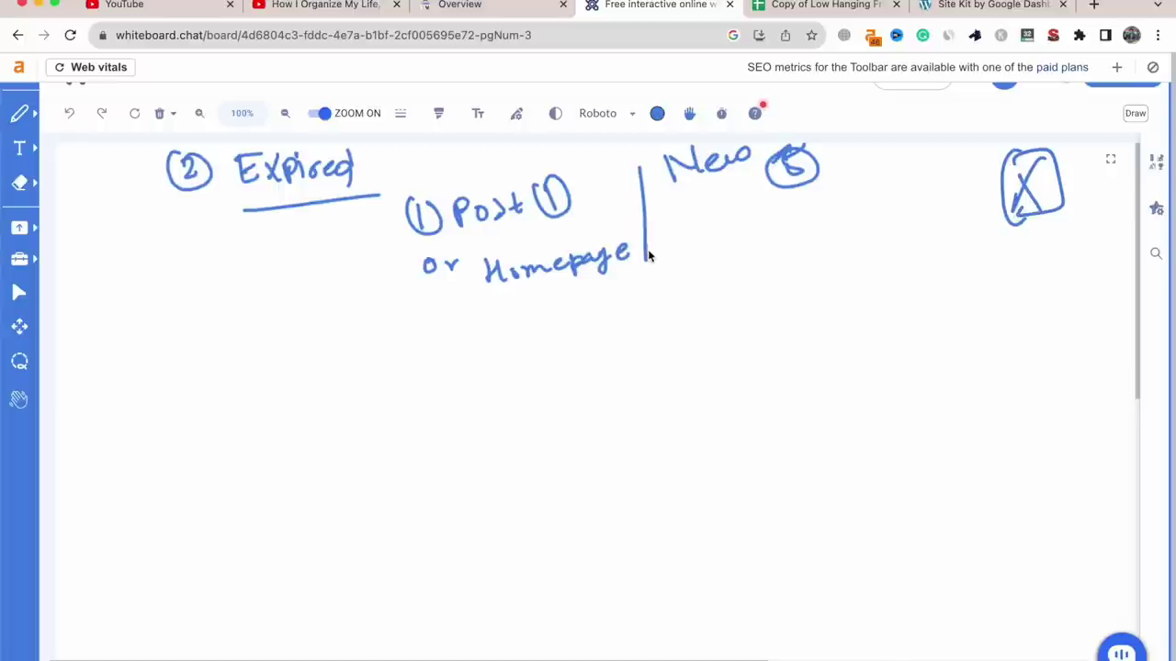
# Draw an arrow down from "Expired" with "Risky" framed above and below, leading to a boxed "Manual"
pyautogui.moveTo(226, 196)
pyautogui.mouseDown()
pyautogui.moveTo(155, 301)
pyautogui.moveTo(217, 267)
pyautogui.moveTo(250, 291)
pyautogui.mouseUp()
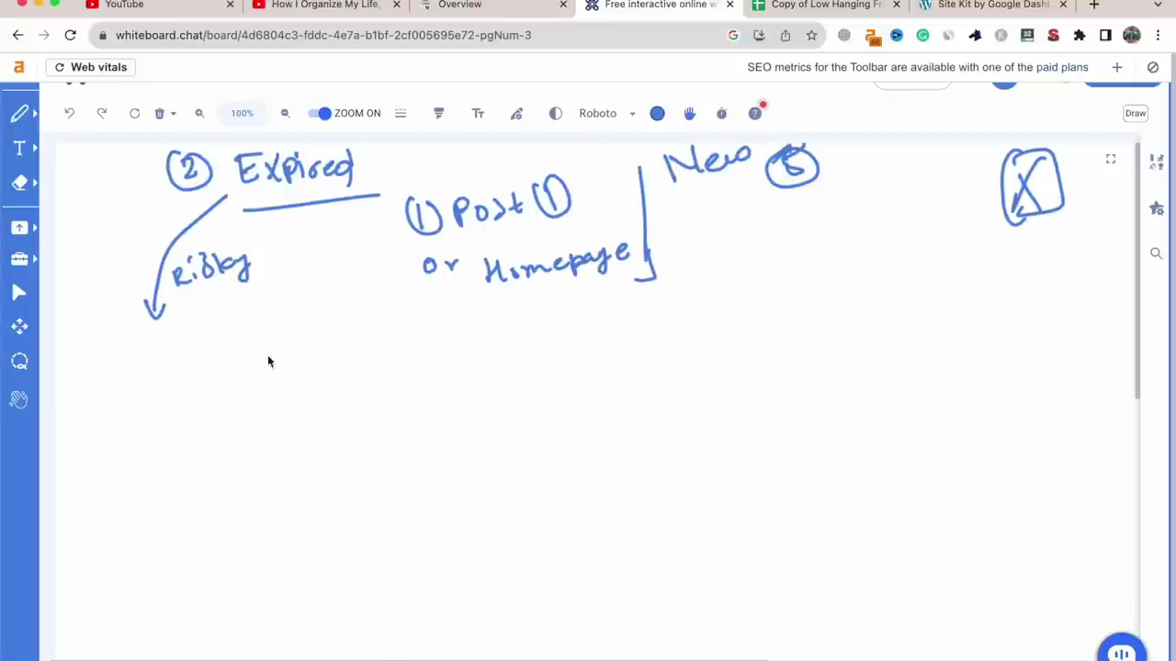
pyautogui.moveTo(205, 292); pyautogui.dragTo(248, 283)
pyautogui.moveTo(161, 259); pyautogui.dragTo(239, 247)
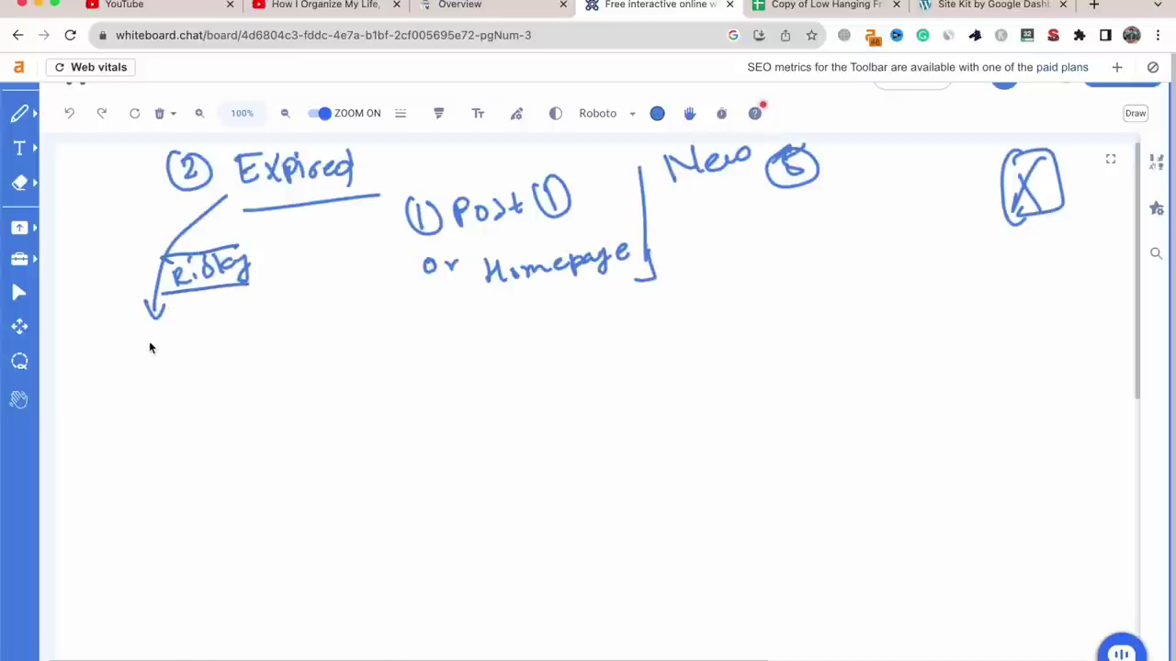
pyautogui.moveTo(104, 377)
pyautogui.mouseDown()
pyautogui.moveTo(113, 360)
pyautogui.moveTo(135, 373)
pyautogui.mouseUp()
pyautogui.moveTo(138, 376)
pyautogui.mouseDown()
pyautogui.moveTo(201, 372)
pyautogui.moveTo(210, 351)
pyautogui.moveTo(216, 365)
pyautogui.moveTo(92, 343)
pyautogui.moveTo(153, 389)
pyautogui.mouseUp()
pyautogui.moveTo(128, 342)
pyautogui.mouseDown()
pyautogui.moveTo(221, 334)
pyautogui.moveTo(184, 400)
pyautogui.moveTo(195, 397)
pyautogui.mouseUp()
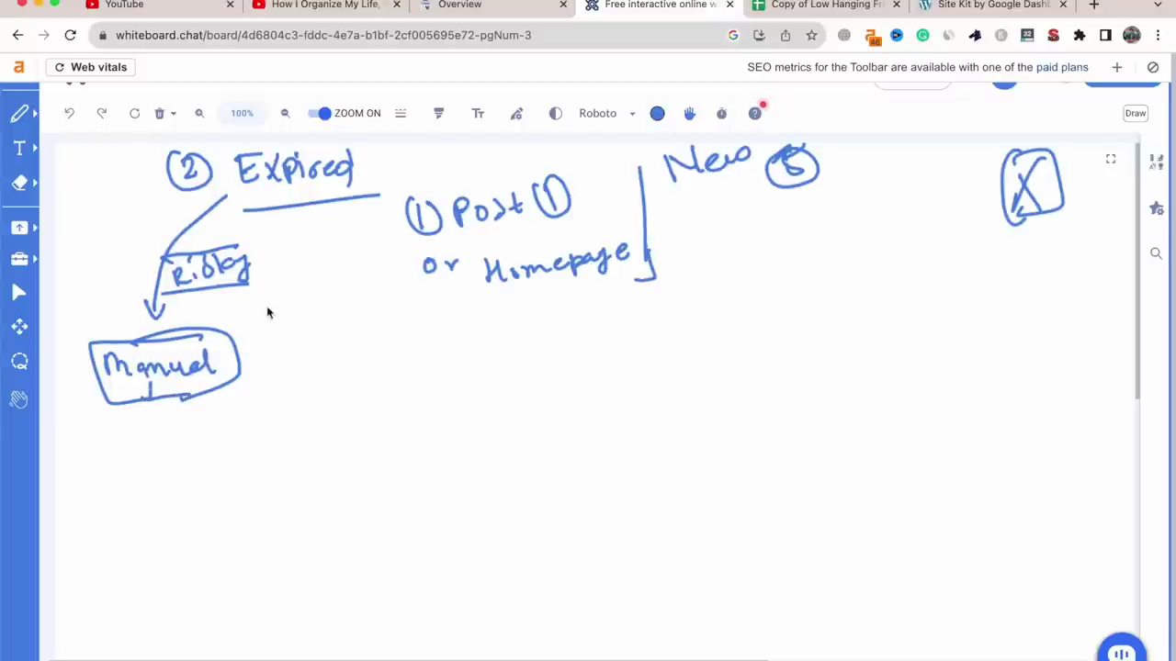
# Draw a line from "Manual" towards "Post or Homepage", add check marks beside these labels, and draw a page box with a cross below "Homepage"
pyautogui.moveTo(251, 333); pyautogui.dragTo(356, 260)
pyautogui.moveTo(392, 223); pyautogui.dragTo(424, 217)
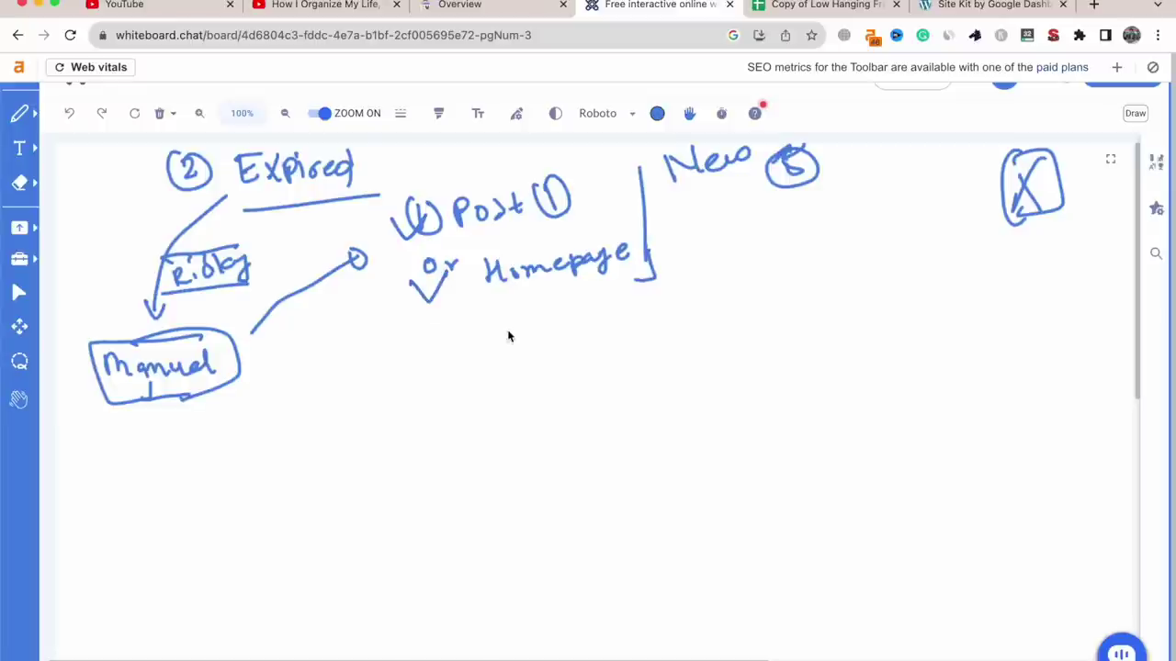
pyautogui.moveTo(476, 323); pyautogui.dragTo(573, 463)
pyautogui.moveTo(501, 324)
pyautogui.mouseDown()
pyautogui.moveTo(619, 393)
pyautogui.moveTo(562, 424)
pyautogui.mouseUp()
pyautogui.moveTo(577, 332); pyautogui.dragTo(562, 406)
pyautogui.moveTo(557, 354); pyautogui.dragTo(588, 400)
pyautogui.moveTo(243, 356); pyautogui.dragTo(272, 352)
pyautogui.moveTo(246, 387)
pyautogui.mouseDown()
pyautogui.moveTo(270, 412)
pyautogui.moveTo(287, 382)
pyautogui.mouseUp()
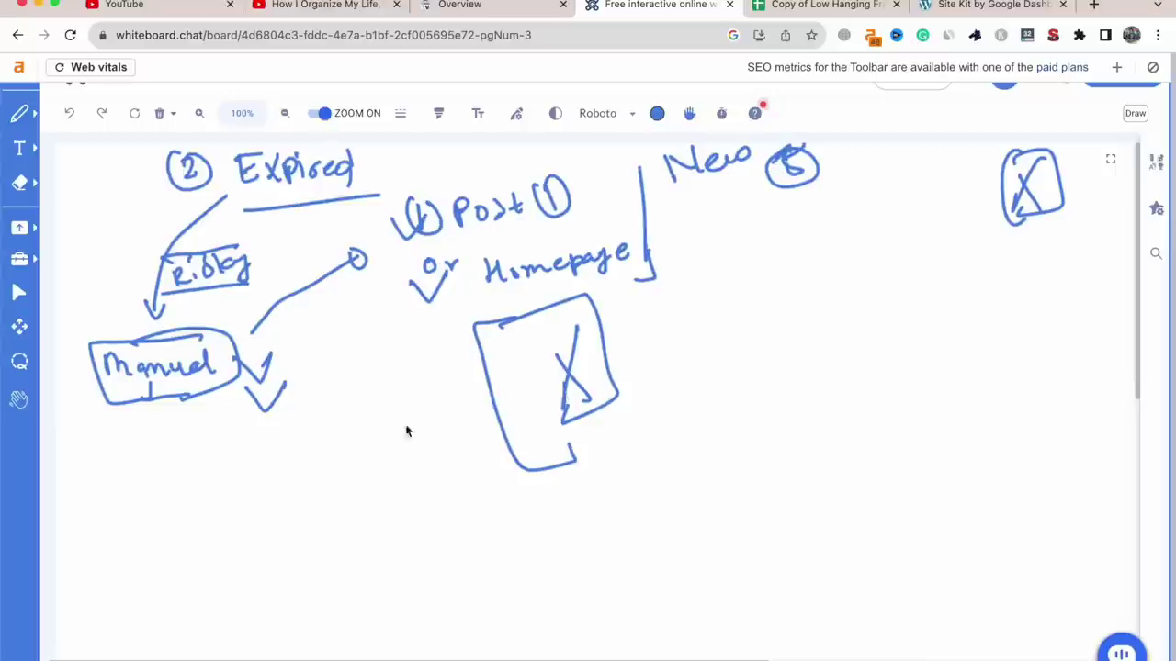
# Draw an arrow from "Manual" to a boxed "Console", and add check marks after "Post" and "Homepage"
pyautogui.moveTo(202, 390)
pyautogui.mouseDown()
pyautogui.moveTo(289, 556)
pyautogui.moveTo(365, 562)
pyautogui.mouseUp()
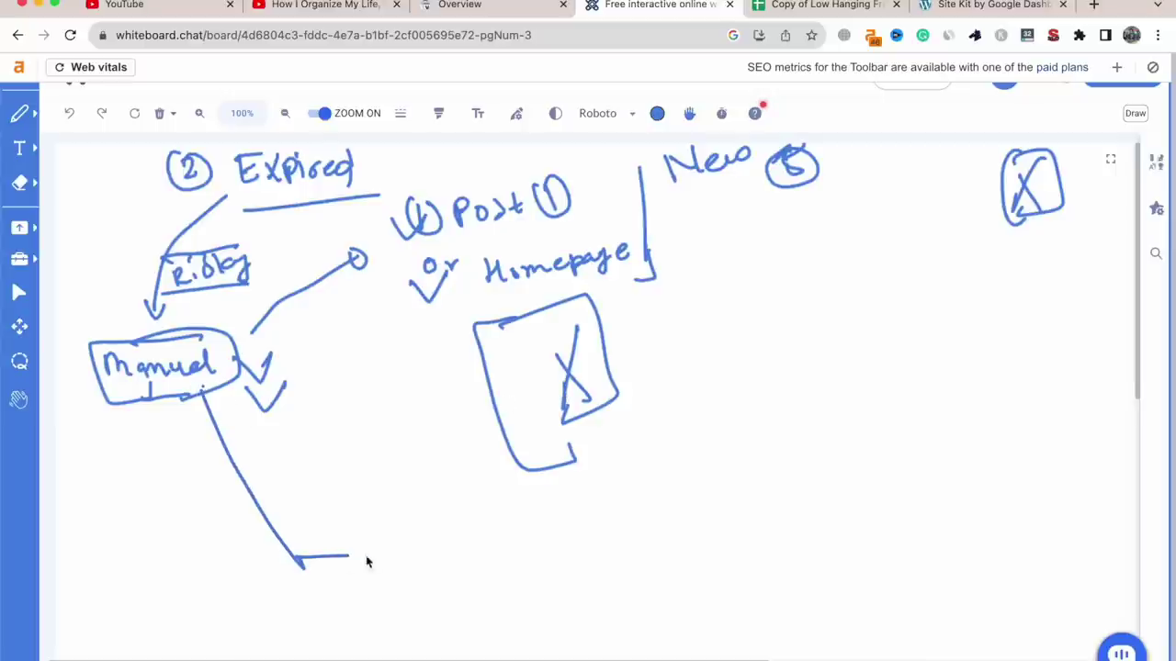
pyautogui.moveTo(423, 533)
pyautogui.mouseDown()
pyautogui.moveTo(433, 555)
pyautogui.moveTo(491, 551)
pyautogui.moveTo(517, 531)
pyautogui.moveTo(422, 515)
pyautogui.moveTo(450, 511)
pyautogui.moveTo(481, 557)
pyautogui.moveTo(529, 531)
pyautogui.mouseUp()
pyautogui.moveTo(575, 203)
pyautogui.mouseDown()
pyautogui.moveTo(585, 219)
pyautogui.moveTo(597, 195)
pyautogui.mouseUp()
pyautogui.moveTo(618, 280)
pyautogui.mouseDown()
pyautogui.moveTo(633, 301)
pyautogui.moveTo(655, 272)
pyautogui.mouseUp()
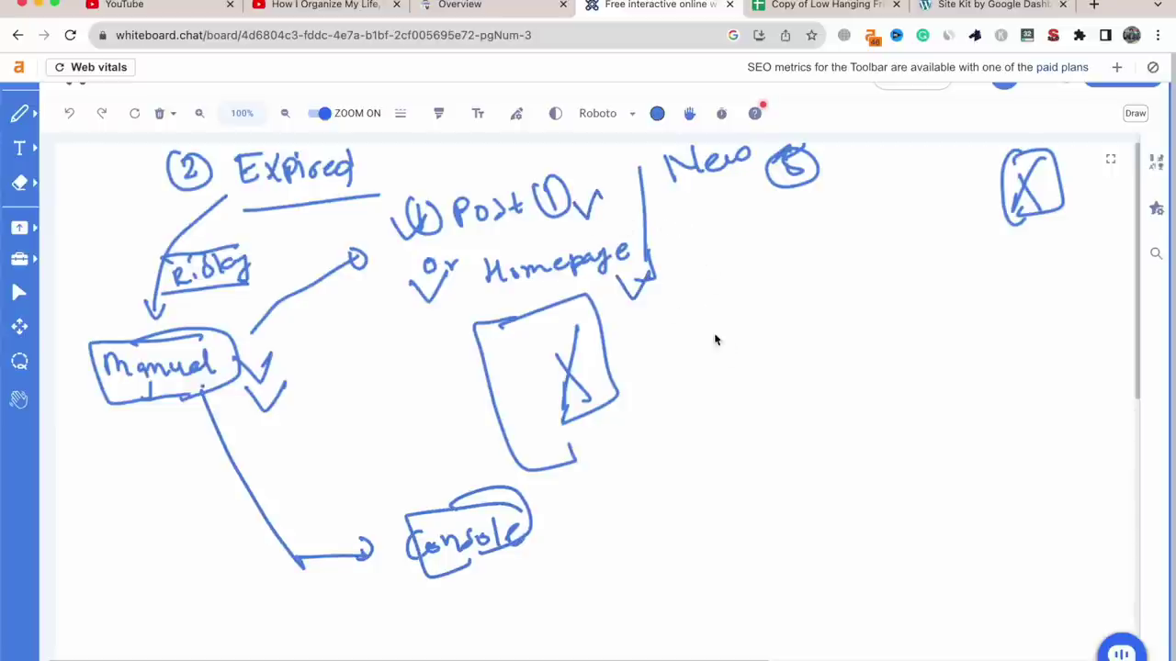
# Draw an arrow to a circled plus below "New", then underline and box the "New" heading with its circled "5"
pyautogui.moveTo(788, 297)
pyautogui.mouseDown()
pyautogui.moveTo(792, 336)
pyautogui.moveTo(810, 307)
pyautogui.moveTo(788, 281)
pyautogui.moveTo(776, 296)
pyautogui.mouseUp()
pyautogui.moveTo(671, 195)
pyautogui.mouseDown()
pyautogui.moveTo(818, 187)
pyautogui.moveTo(792, 199)
pyautogui.mouseUp()
pyautogui.moveTo(812, 143)
pyautogui.mouseDown()
pyautogui.moveTo(681, 145)
pyautogui.moveTo(666, 200)
pyautogui.mouseUp()
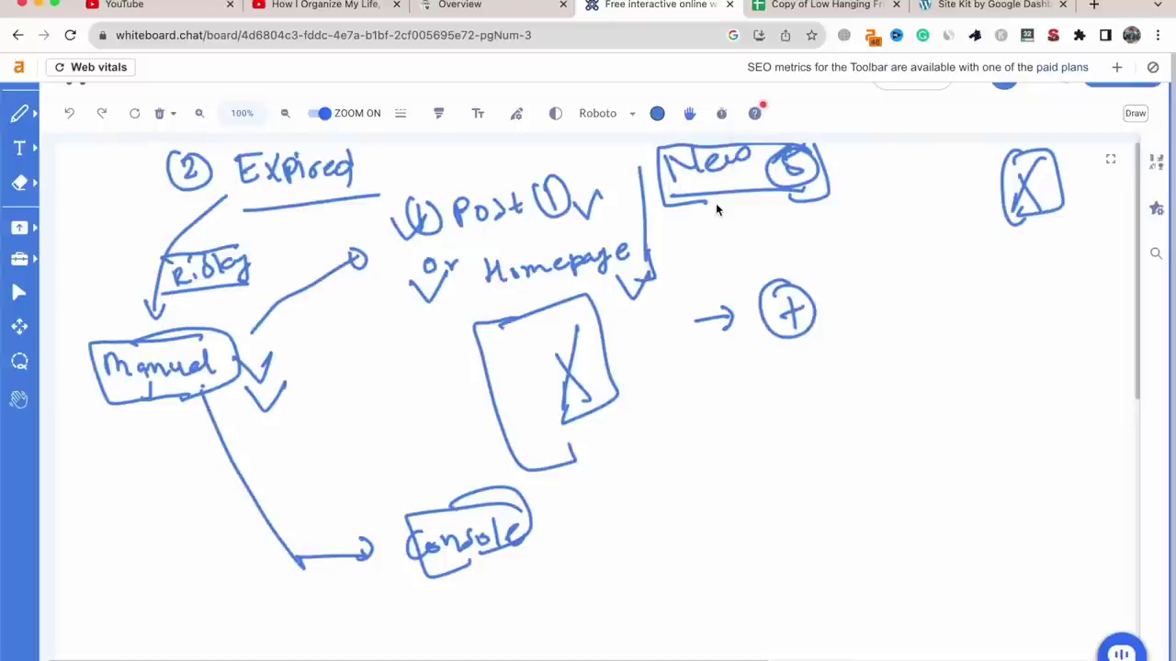
# Draw a circled number, a plus sign and a box holding two downward arrows below the "New" heading
pyautogui.moveTo(832, 367)
pyautogui.mouseDown()
pyautogui.moveTo(840, 402)
pyautogui.moveTo(827, 369)
pyautogui.mouseUp()
pyautogui.moveTo(882, 405)
pyautogui.mouseDown()
pyautogui.moveTo(928, 398)
pyautogui.moveTo(915, 421)
pyautogui.mouseUp()
pyautogui.moveTo(987, 361)
pyautogui.mouseDown()
pyautogui.moveTo(997, 398)
pyautogui.moveTo(1009, 388)
pyautogui.moveTo(1036, 399)
pyautogui.mouseUp()
pyautogui.moveTo(957, 338)
pyautogui.mouseDown()
pyautogui.moveTo(1051, 336)
pyautogui.moveTo(1028, 423)
pyautogui.mouseUp()
pyautogui.moveTo(987, 329)
pyautogui.mouseDown()
pyautogui.moveTo(1047, 321)
pyautogui.moveTo(1048, 421)
pyautogui.mouseUp()
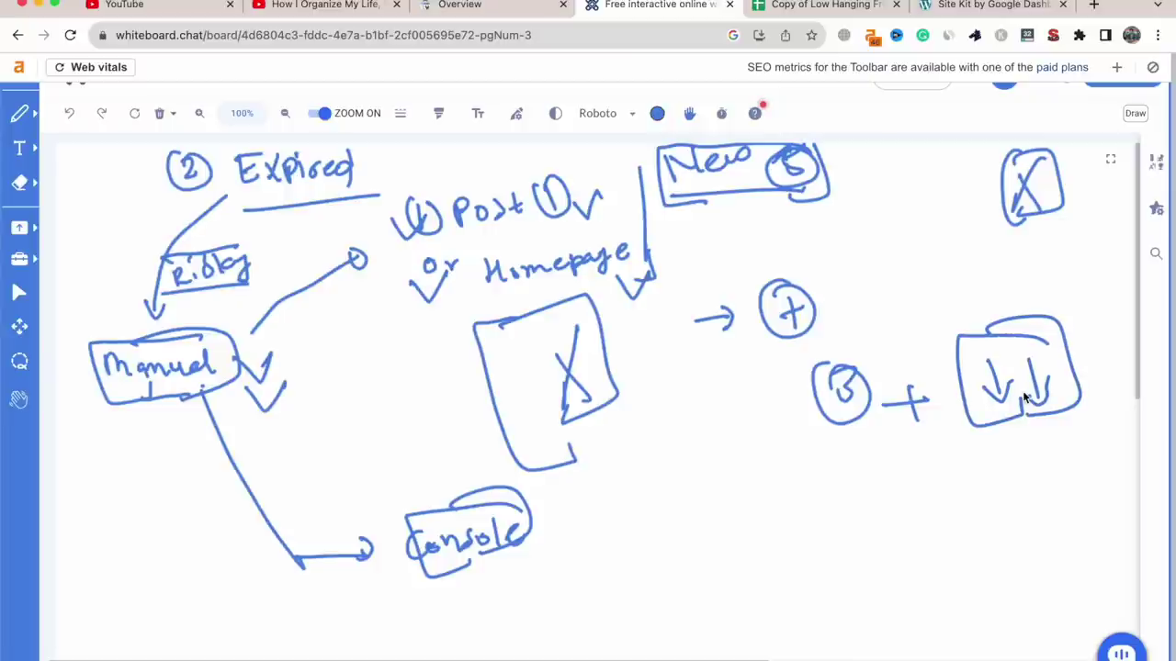
# Draw a page box with two check marks and a smaller crossed-out box beside it, to the side of "Console"
pyautogui.moveTo(635, 462)
pyautogui.mouseDown()
pyautogui.moveTo(703, 585)
pyautogui.moveTo(732, 588)
pyautogui.moveTo(695, 562)
pyautogui.mouseUp()
pyautogui.moveTo(676, 496)
pyautogui.mouseDown()
pyautogui.moveTo(705, 492)
pyautogui.moveTo(718, 527)
pyautogui.mouseUp()
pyautogui.moveTo(849, 465)
pyautogui.mouseDown()
pyautogui.moveTo(845, 554)
pyautogui.moveTo(893, 546)
pyautogui.mouseUp()
pyautogui.moveTo(849, 470)
pyautogui.mouseDown()
pyautogui.moveTo(916, 515)
pyautogui.moveTo(883, 549)
pyautogui.mouseUp()
pyautogui.moveTo(868, 514); pyautogui.dragTo(864, 540)
pyautogui.moveTo(856, 490); pyautogui.dragTo(887, 537)
pyautogui.moveTo(865, 542); pyautogui.dragTo(911, 498)
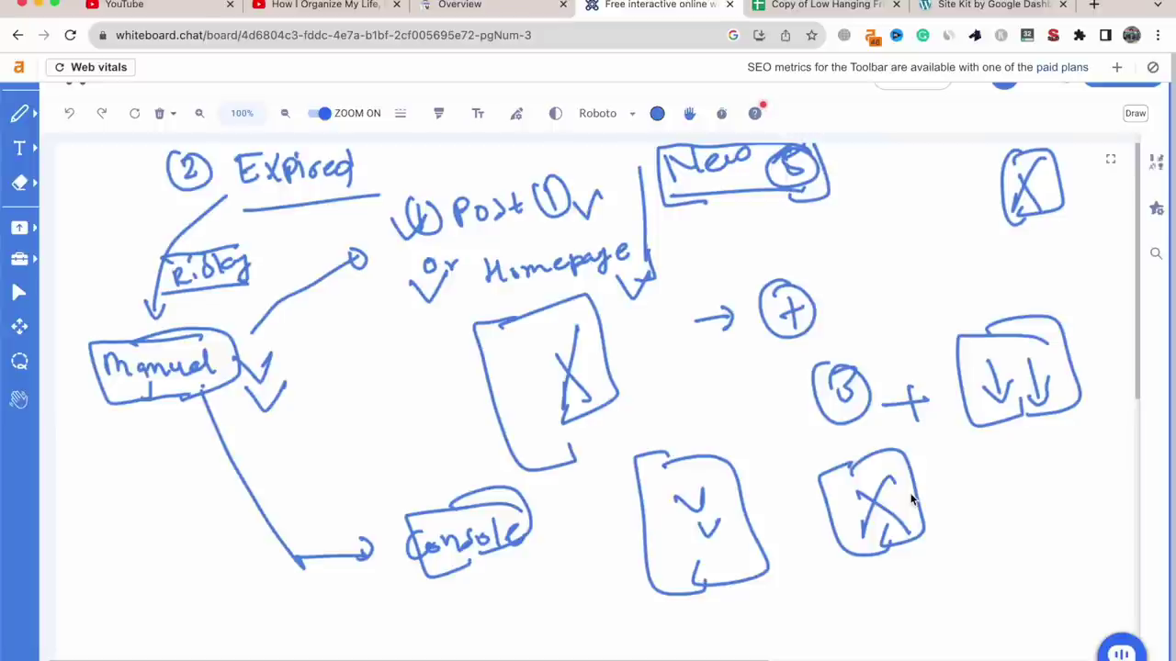
# Switch to Google Search Console and look through the Performance, Indexing and Experience sections of the site overview
pyautogui.hotkey('ctrl', 'shift', 'Tab')
pyautogui.scroll(-3, 494, 170)
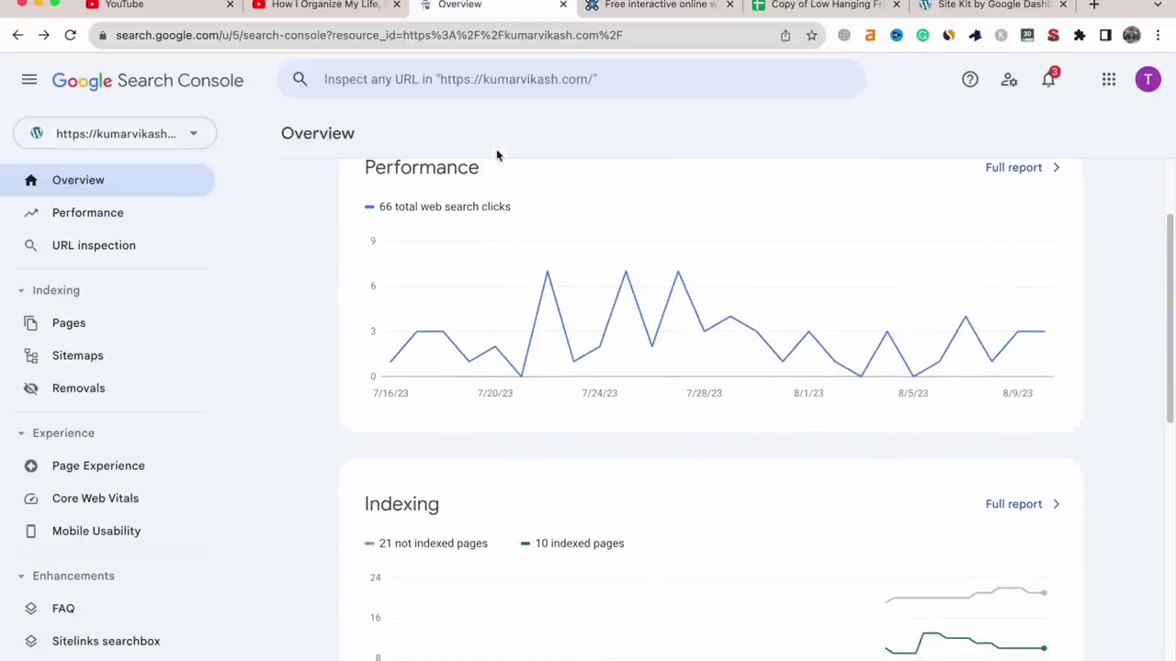
pyautogui.click(139, 186)
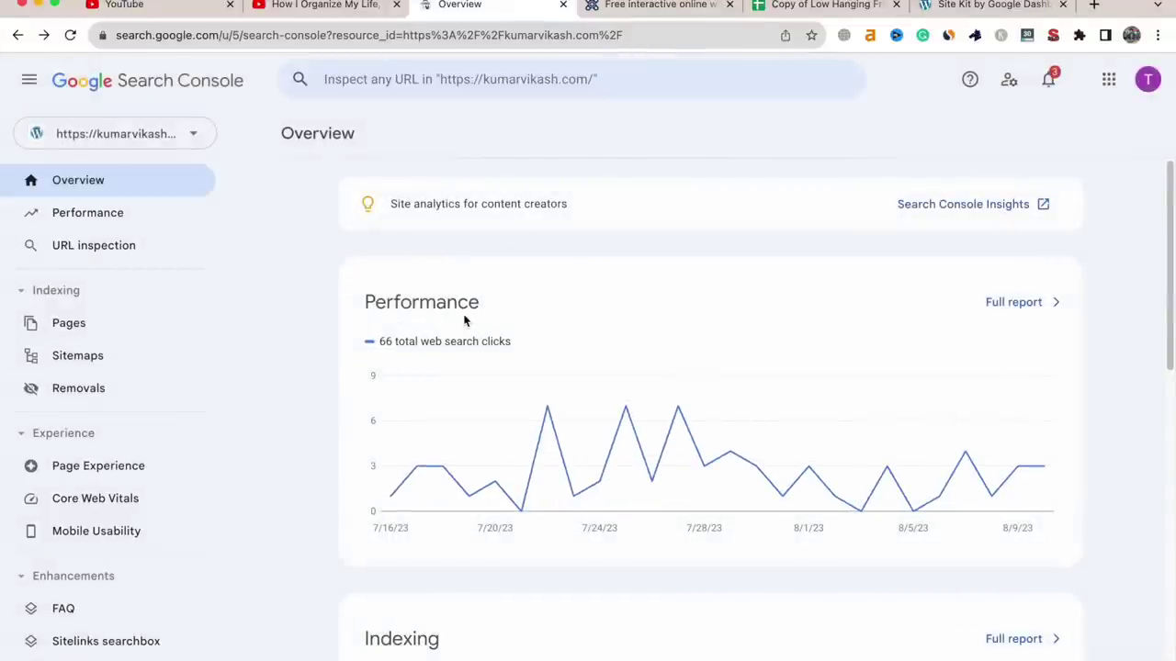
pyautogui.scroll(-2, 464, 320)
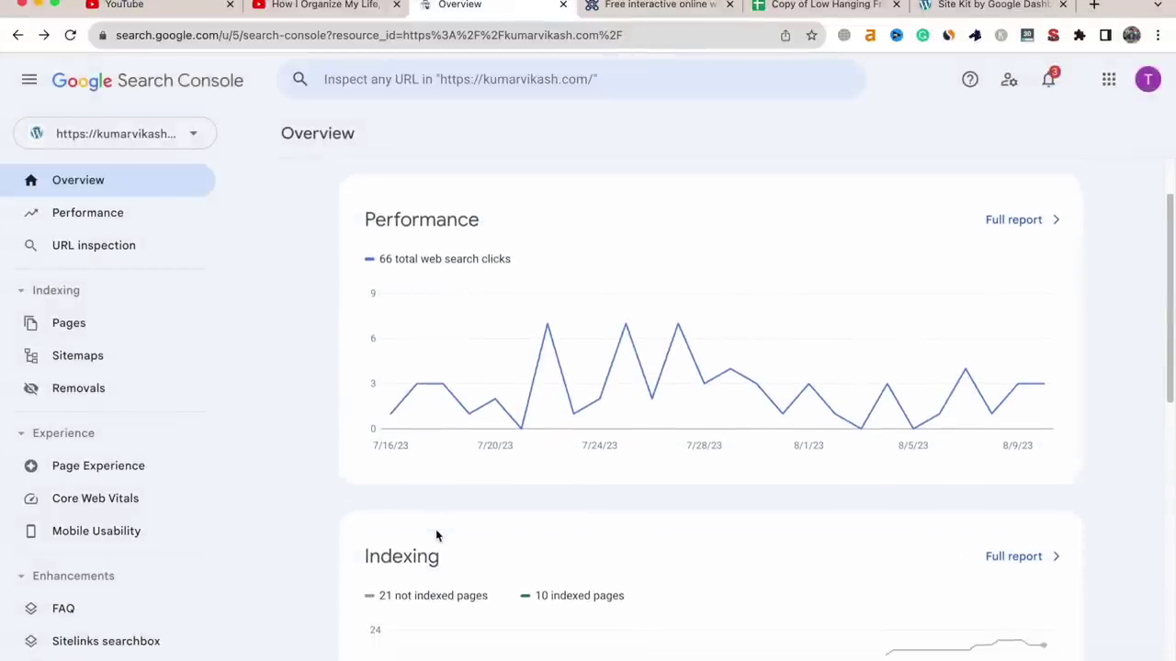
pyautogui.scroll(-1, 437, 531)
pyautogui.scroll(-4, 445, 513)
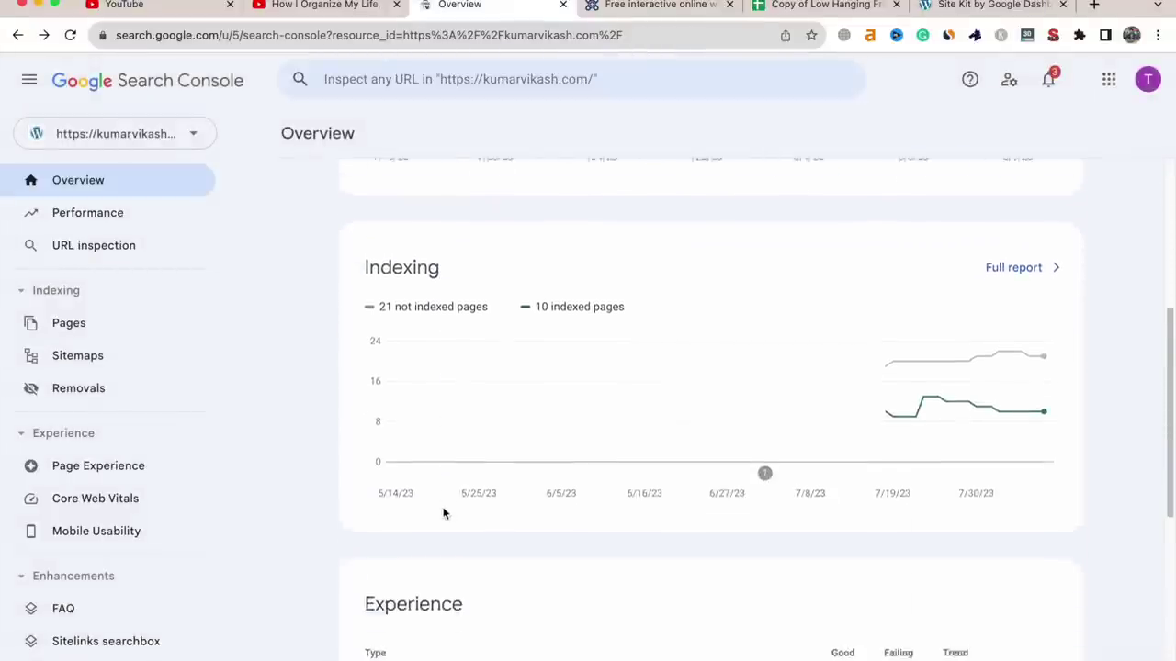
pyautogui.scroll(-2, 443, 512)
pyautogui.doubleClick(442, 531)
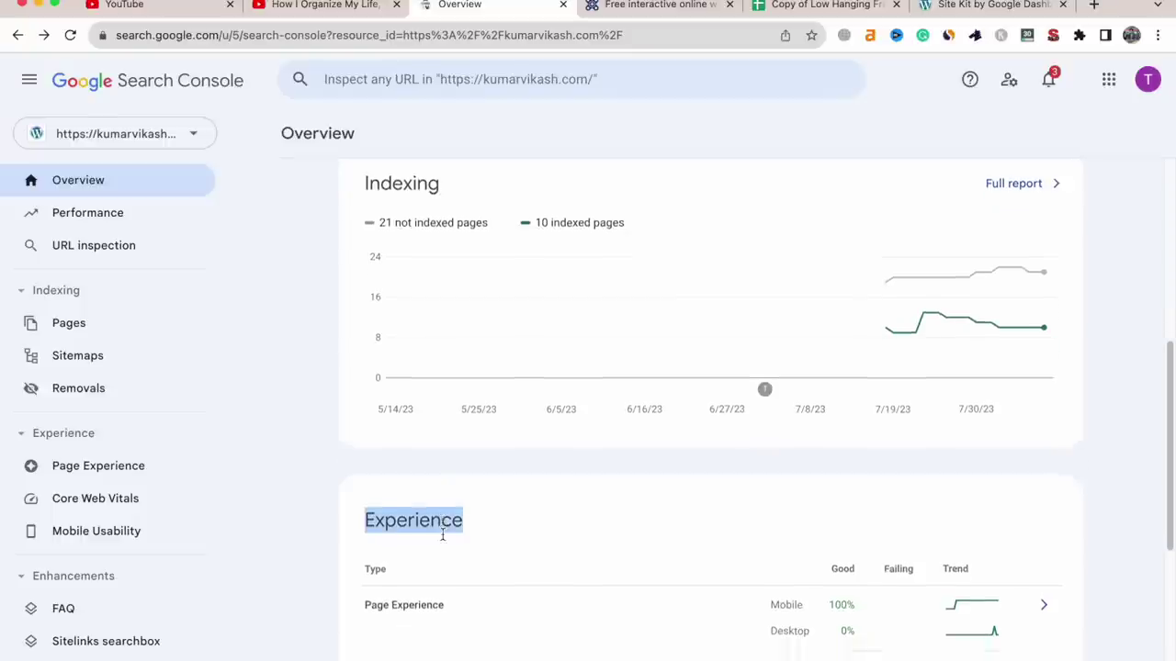
pyautogui.scroll(-5, 442, 536)
pyautogui.click(451, 526)
pyautogui.doubleClick(451, 527)
pyautogui.scroll(-1, 451, 524)
pyautogui.scroll(7, 450, 530)
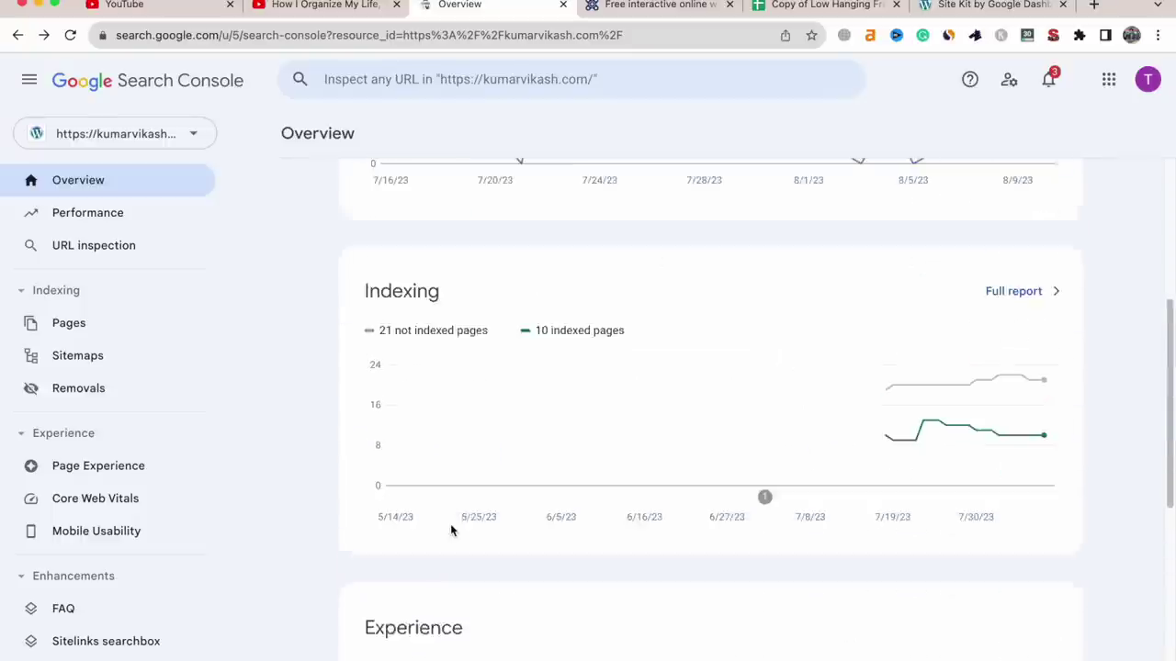
# Go back to the overview's Performance chart and examine the Indexing chart of indexed and not indexed pages
pyautogui.scroll(5, 450, 523)
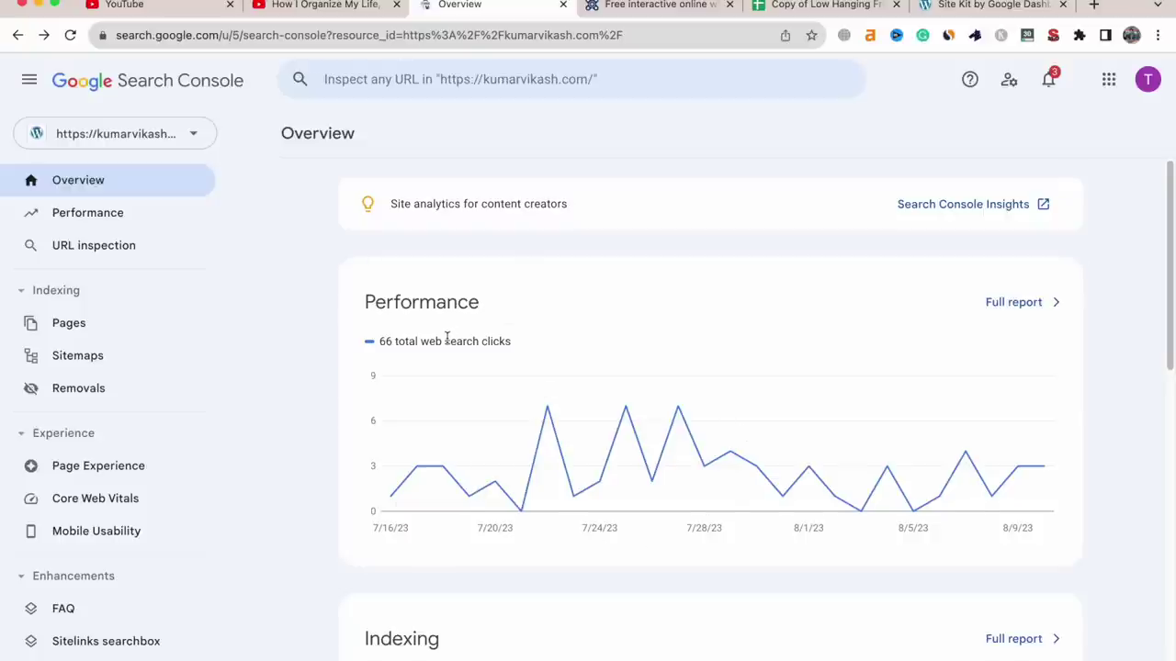
pyautogui.scroll(-3, 448, 340)
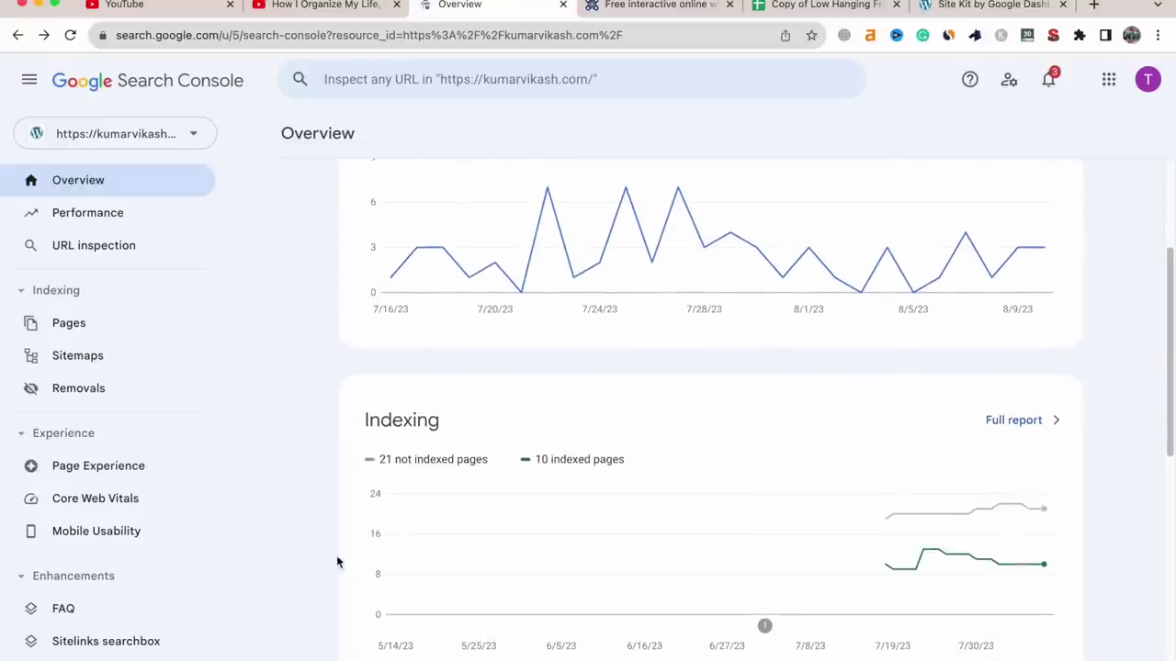
pyautogui.scroll(-2, 536, 542)
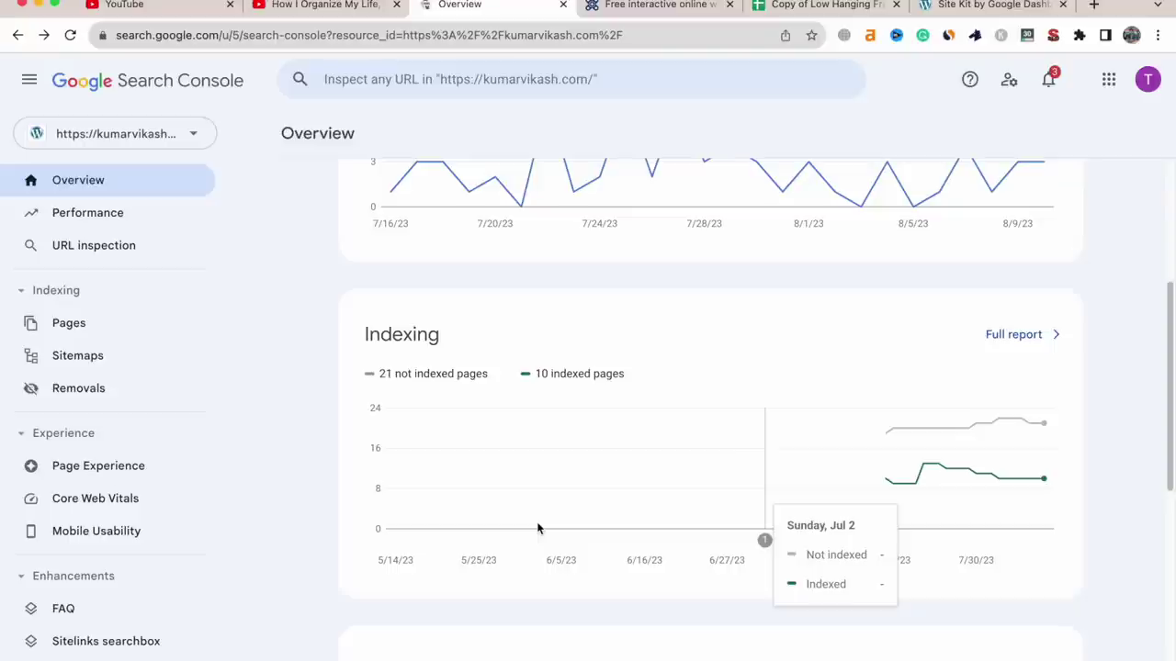
# View the overview's Experience section, then switch to the whiteboard, bracket the "Experience" heading and draw a crossed-out box with arrows beside it
pyautogui.scroll(-7, 537, 528)
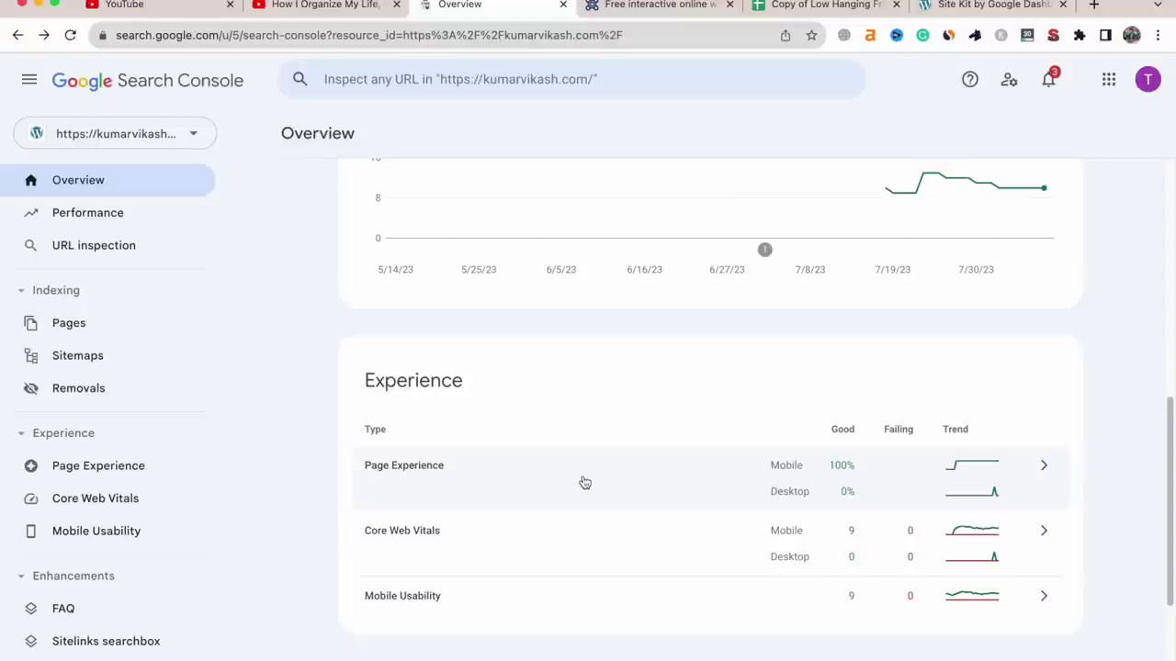
pyautogui.hotkey('ctrl', 'Tab')
pyautogui.moveTo(280, 154)
pyautogui.mouseDown()
pyautogui.moveTo(190, 156)
pyautogui.moveTo(167, 190)
pyautogui.mouseUp()
pyautogui.moveTo(524, 149); pyautogui.dragTo(464, 345)
pyautogui.moveTo(427, 156); pyautogui.dragTo(609, 342)
pyautogui.moveTo(521, 158)
pyautogui.mouseDown()
pyautogui.moveTo(428, 229)
pyautogui.moveTo(545, 338)
pyautogui.mouseUp()
pyautogui.moveTo(437, 205)
pyautogui.mouseDown()
pyautogui.moveTo(572, 242)
pyautogui.moveTo(492, 290)
pyautogui.mouseUp()
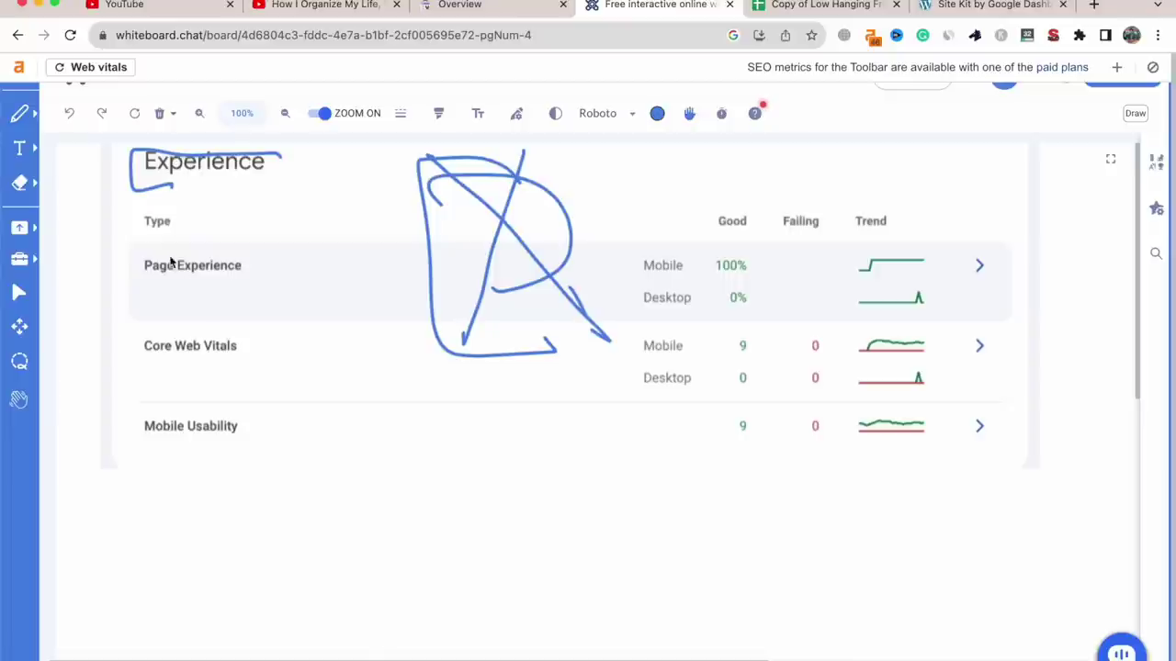
# Circle "Page Experience" and "Core Web Vitals" in the table and draw check marks beside both
pyautogui.moveTo(176, 250)
pyautogui.mouseDown()
pyautogui.moveTo(134, 261)
pyautogui.moveTo(231, 236)
pyautogui.moveTo(230, 285)
pyautogui.mouseUp()
pyautogui.moveTo(179, 319)
pyautogui.mouseDown()
pyautogui.moveTo(139, 337)
pyautogui.moveTo(178, 365)
pyautogui.moveTo(244, 315)
pyautogui.moveTo(210, 367)
pyautogui.mouseUp()
pyautogui.moveTo(275, 350)
pyautogui.mouseDown()
pyautogui.moveTo(317, 336)
pyautogui.moveTo(331, 362)
pyautogui.moveTo(345, 331)
pyautogui.mouseUp()
pyautogui.moveTo(290, 261); pyautogui.dragTo(338, 259)
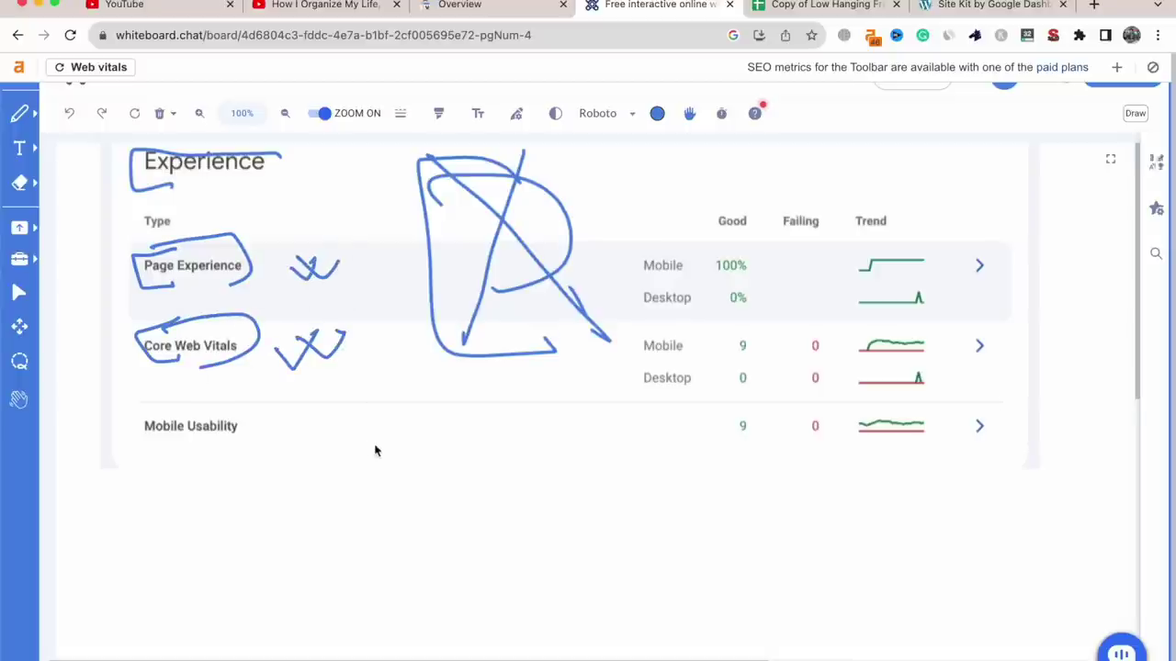
# Write and circle "Traffic" below the table, draw a box containing a circle beside it, and add two arrows pointing up to the word
pyautogui.moveTo(363, 471)
pyautogui.mouseDown()
pyautogui.moveTo(441, 491)
pyautogui.moveTo(487, 455)
pyautogui.moveTo(504, 478)
pyautogui.mouseUp()
pyautogui.moveTo(499, 426)
pyautogui.mouseDown()
pyautogui.moveTo(352, 494)
pyautogui.moveTo(429, 454)
pyautogui.moveTo(458, 462)
pyautogui.mouseUp()
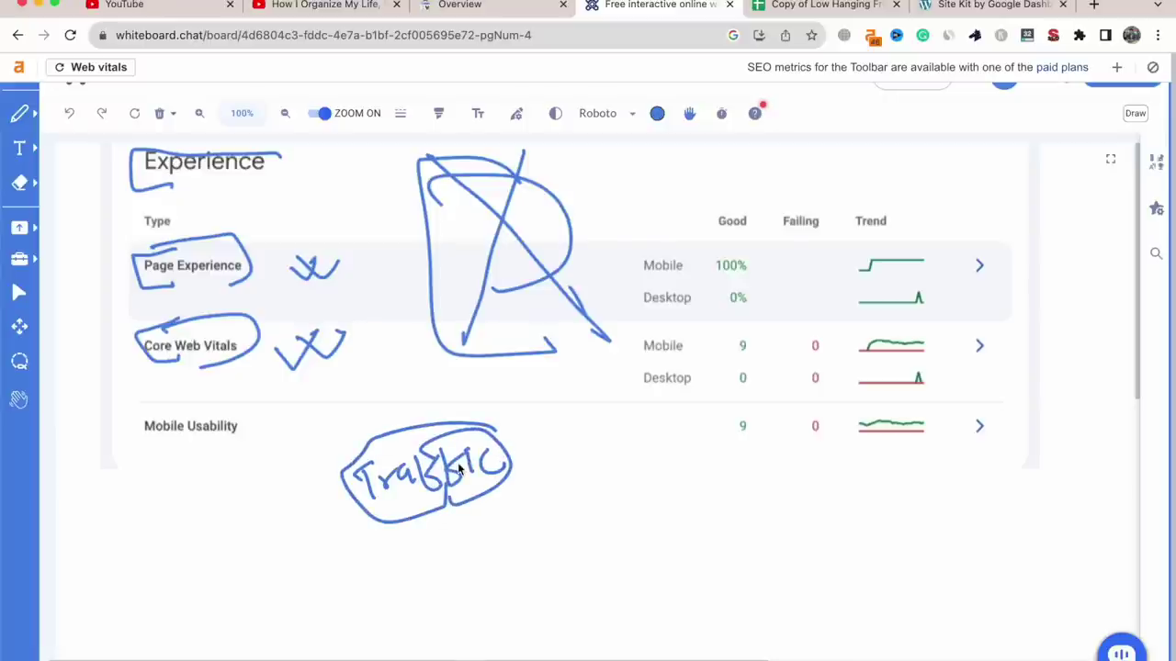
pyautogui.moveTo(660, 470)
pyautogui.mouseDown()
pyautogui.moveTo(612, 517)
pyautogui.moveTo(693, 481)
pyautogui.moveTo(641, 459)
pyautogui.mouseUp()
pyautogui.moveTo(630, 435)
pyautogui.mouseDown()
pyautogui.moveTo(581, 441)
pyautogui.moveTo(631, 588)
pyautogui.mouseUp()
pyautogui.moveTo(560, 460)
pyautogui.mouseDown()
pyautogui.moveTo(719, 438)
pyautogui.moveTo(643, 562)
pyautogui.mouseUp()
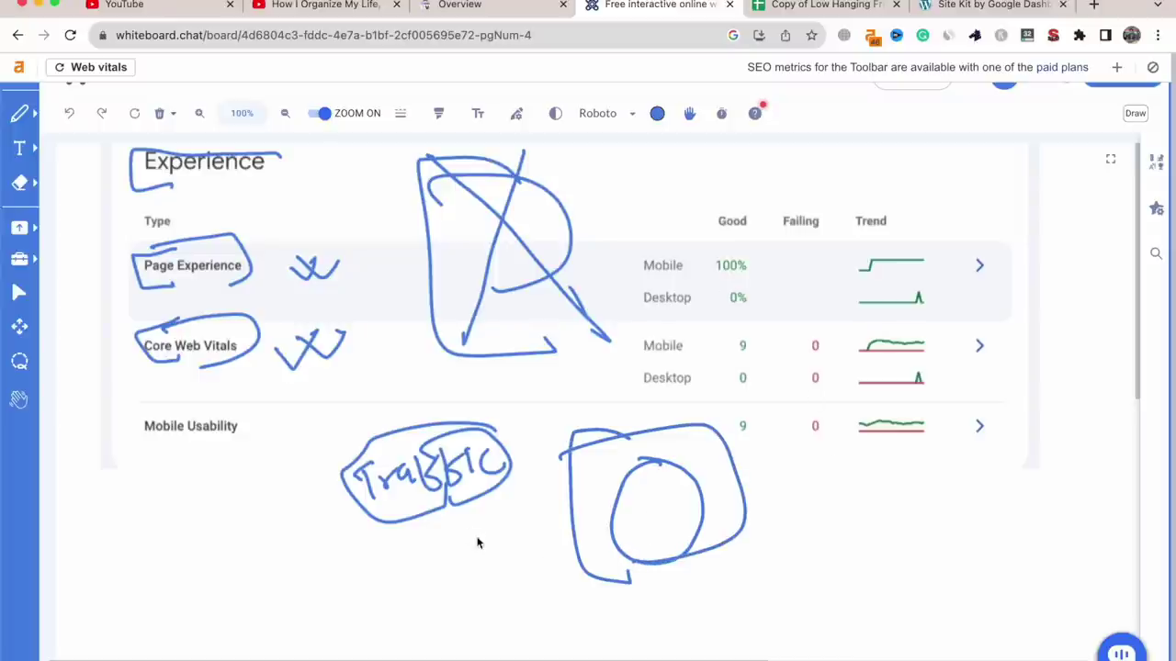
pyautogui.moveTo(402, 542); pyautogui.dragTo(391, 609)
pyautogui.moveTo(372, 548)
pyautogui.mouseDown()
pyautogui.moveTo(386, 535)
pyautogui.moveTo(458, 574)
pyautogui.moveTo(463, 542)
pyautogui.moveTo(377, 544)
pyautogui.moveTo(419, 557)
pyautogui.mouseUp()
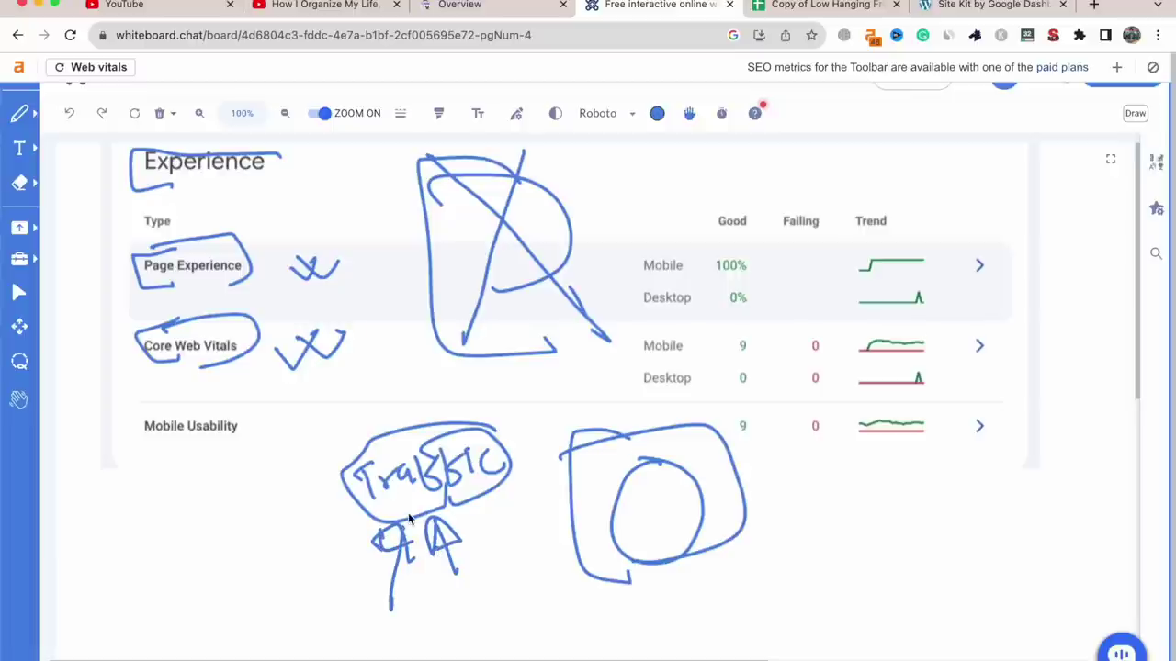
# Tick "Page Experience" and "Core Web Vitals", underline "Experience", and add two check marks beside the box containing the circle
pyautogui.moveTo(116, 272)
pyautogui.mouseDown()
pyautogui.moveTo(138, 296)
pyautogui.moveTo(170, 246)
pyautogui.mouseUp()
pyautogui.moveTo(103, 341)
pyautogui.mouseDown()
pyautogui.moveTo(145, 371)
pyautogui.moveTo(173, 326)
pyautogui.mouseUp()
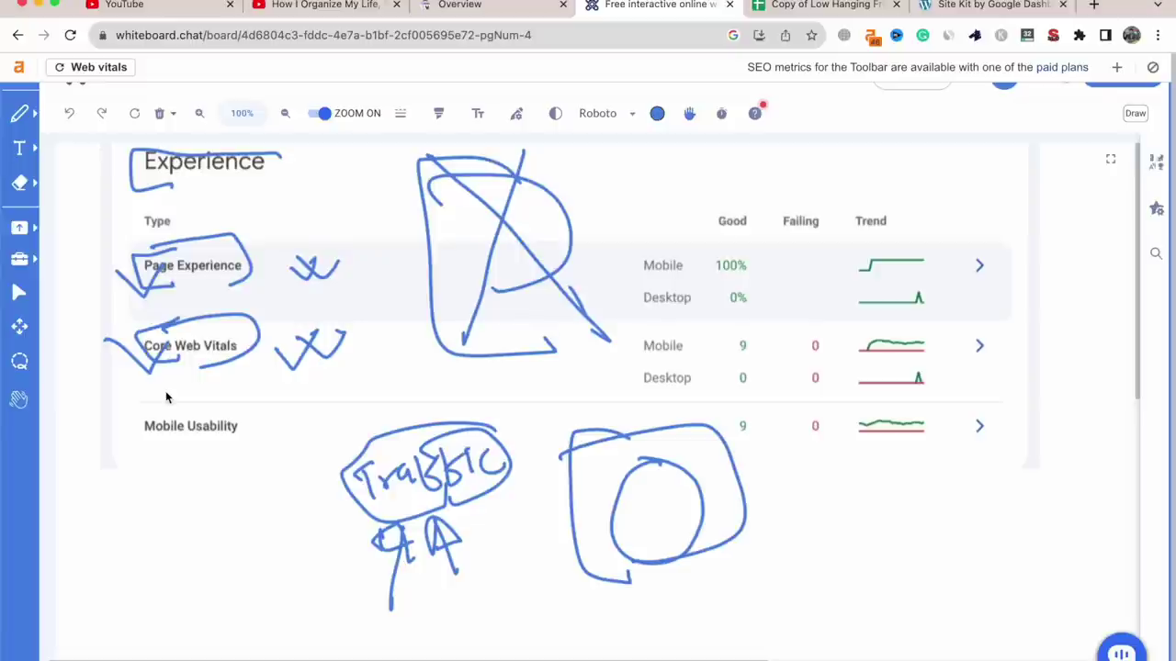
pyautogui.moveTo(180, 188); pyautogui.dragTo(262, 150)
pyautogui.moveTo(804, 508); pyautogui.dragTo(837, 496)
pyautogui.moveTo(834, 531)
pyautogui.mouseDown()
pyautogui.moveTo(842, 549)
pyautogui.moveTo(853, 531)
pyautogui.mouseUp()
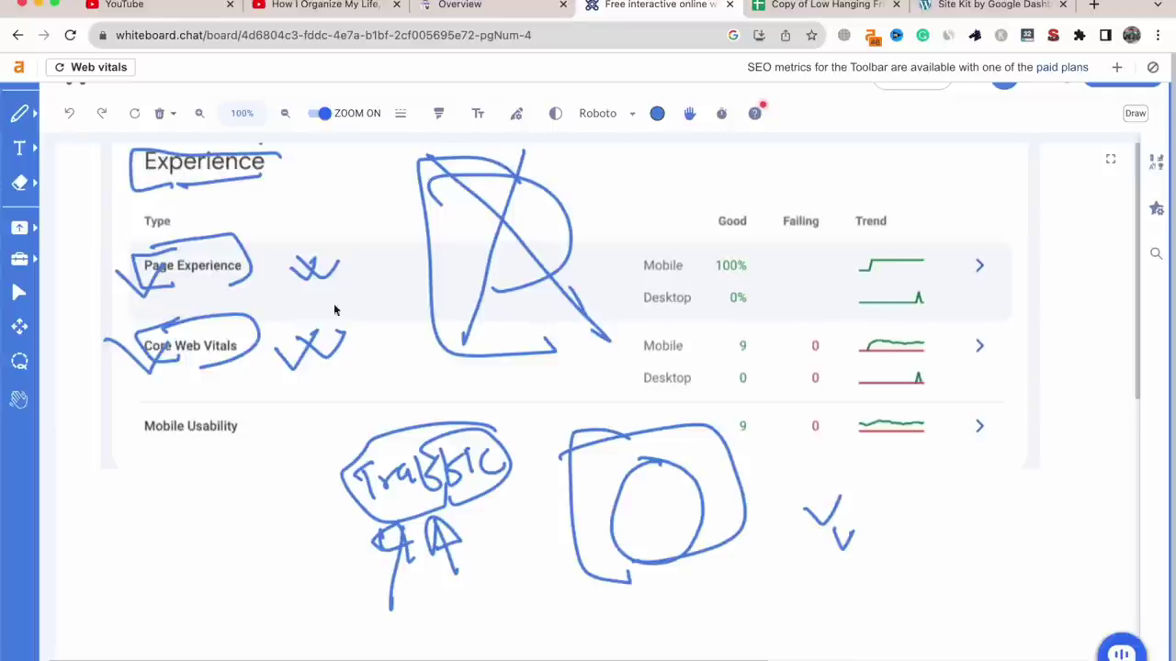
pyautogui.moveTo(316, 323); pyautogui.dragTo(344, 311)
# Draw a circled 5 with an arrow to a boxed "Traffic", and another circled 5 above the table
pyautogui.moveTo(912, 485)
pyautogui.mouseDown()
pyautogui.moveTo(918, 509)
pyautogui.moveTo(927, 474)
pyautogui.moveTo(913, 497)
pyautogui.mouseUp()
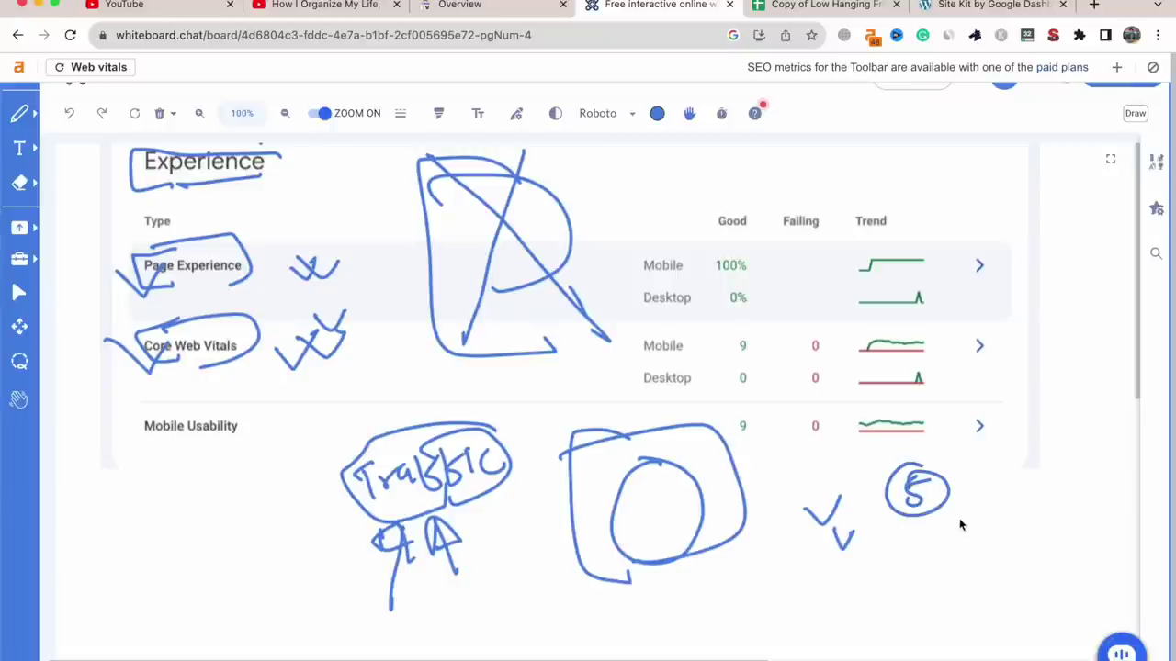
pyautogui.moveTo(970, 522); pyautogui.dragTo(986, 534)
pyautogui.moveTo(992, 518)
pyautogui.mouseDown()
pyautogui.moveTo(1029, 588)
pyautogui.moveTo(1046, 553)
pyautogui.mouseUp()
pyautogui.moveTo(1040, 583)
pyautogui.mouseDown()
pyautogui.moveTo(1063, 562)
pyautogui.moveTo(1099, 581)
pyautogui.moveTo(1112, 550)
pyautogui.moveTo(1122, 564)
pyautogui.moveTo(1028, 596)
pyautogui.moveTo(1073, 528)
pyautogui.moveTo(1105, 581)
pyautogui.mouseUp()
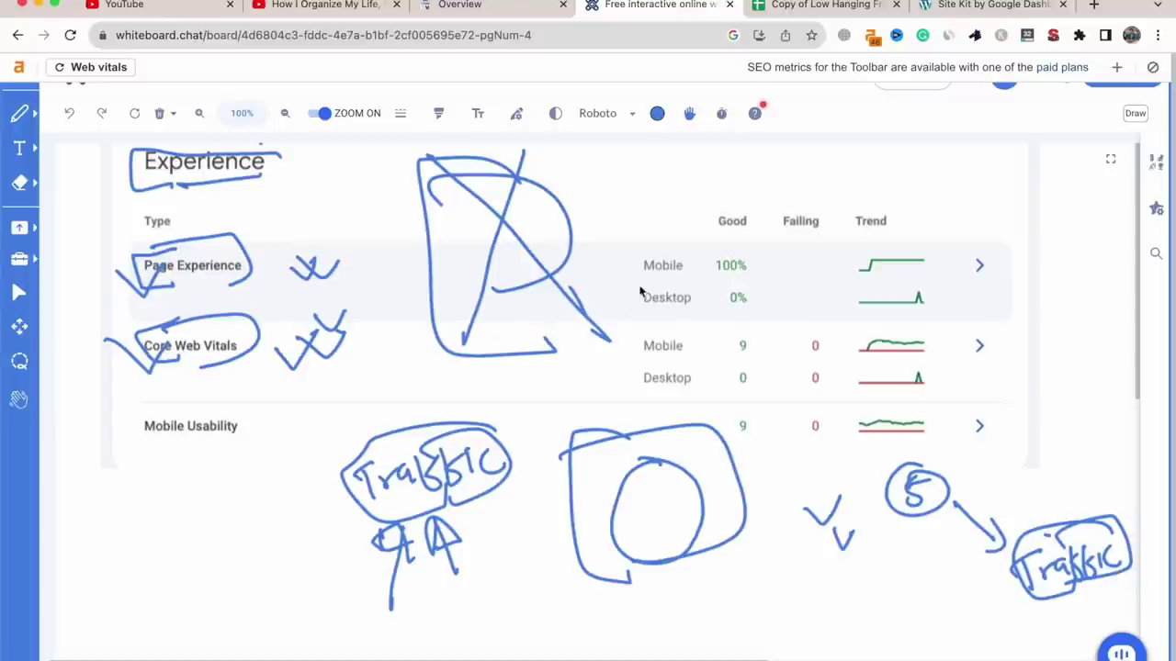
pyautogui.moveTo(643, 186)
pyautogui.mouseDown()
pyautogui.moveTo(649, 210)
pyautogui.moveTo(628, 173)
pyautogui.mouseUp()
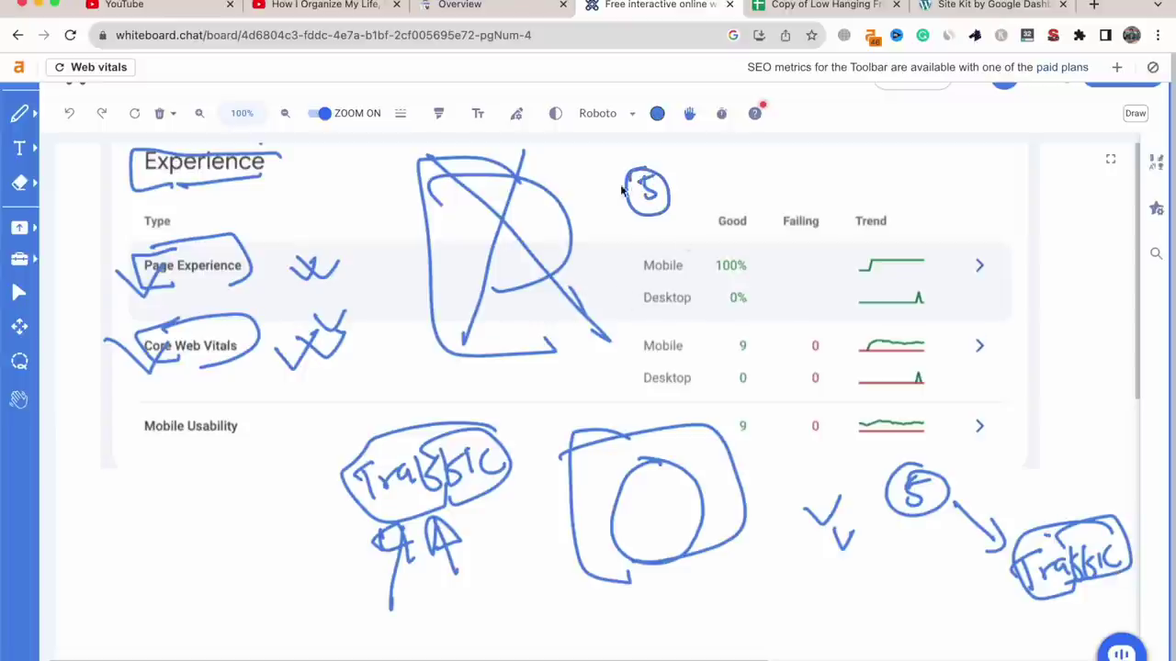
# Switch to Google Search Console's Sitemaps page and write "Blog SEO" with a bracket and an arrow above the new sitemap form
pyautogui.click(482, 7)
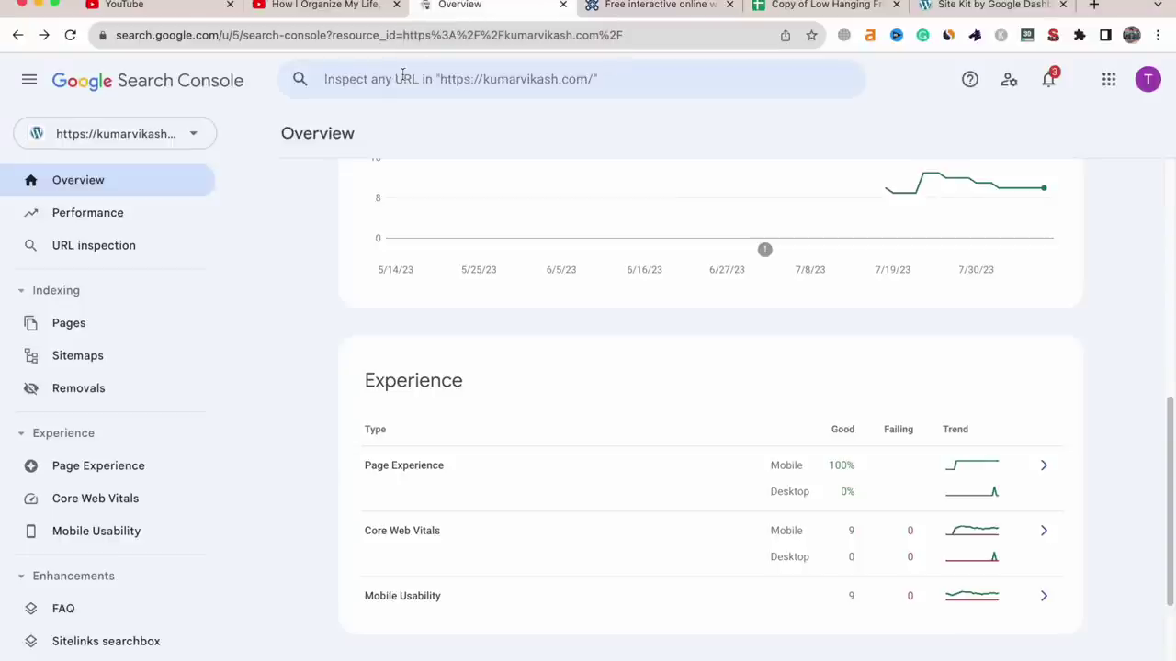
pyautogui.click(89, 355)
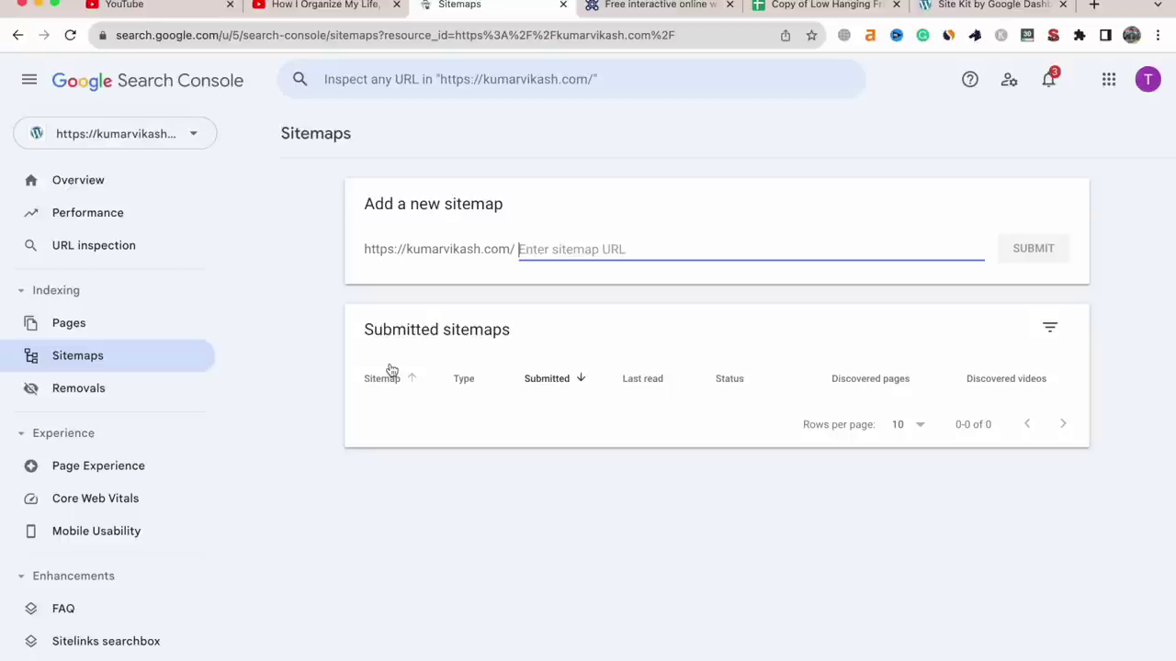
pyautogui.hotkey('ctrl', 'shift', 'p')
pyautogui.moveTo(522, 120)
pyautogui.mouseDown()
pyautogui.moveTo(567, 139)
pyautogui.moveTo(643, 118)
pyautogui.moveTo(516, 129)
pyautogui.moveTo(588, 154)
pyautogui.mouseUp()
pyautogui.moveTo(689, 143)
pyautogui.mouseDown()
pyautogui.moveTo(719, 139)
pyautogui.moveTo(710, 146)
pyautogui.mouseUp()
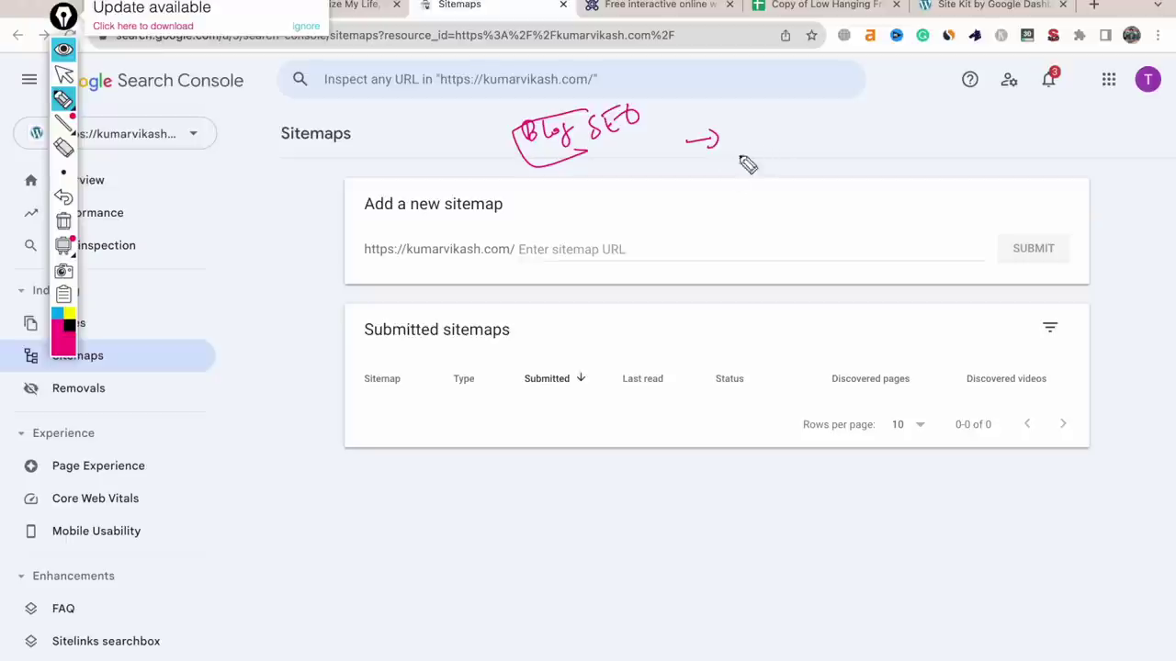
# Write "Post" and "Page" inside a box, and "Tag", "Category" and "Author" inside a bracket beside it
pyautogui.moveTo(751, 119)
pyautogui.mouseDown()
pyautogui.moveTo(756, 132)
pyautogui.moveTo(790, 133)
pyautogui.moveTo(748, 189)
pyautogui.moveTo(778, 197)
pyautogui.moveTo(827, 180)
pyautogui.mouseUp()
pyautogui.moveTo(930, 117)
pyautogui.mouseDown()
pyautogui.moveTo(932, 189)
pyautogui.moveTo(958, 137)
pyautogui.moveTo(1006, 131)
pyautogui.moveTo(998, 183)
pyautogui.moveTo(1050, 168)
pyautogui.moveTo(1093, 175)
pyautogui.mouseUp()
pyautogui.moveTo(981, 221)
pyautogui.mouseDown()
pyautogui.moveTo(1059, 222)
pyautogui.moveTo(1111, 184)
pyautogui.moveTo(1125, 207)
pyautogui.moveTo(1084, 213)
pyautogui.mouseUp()
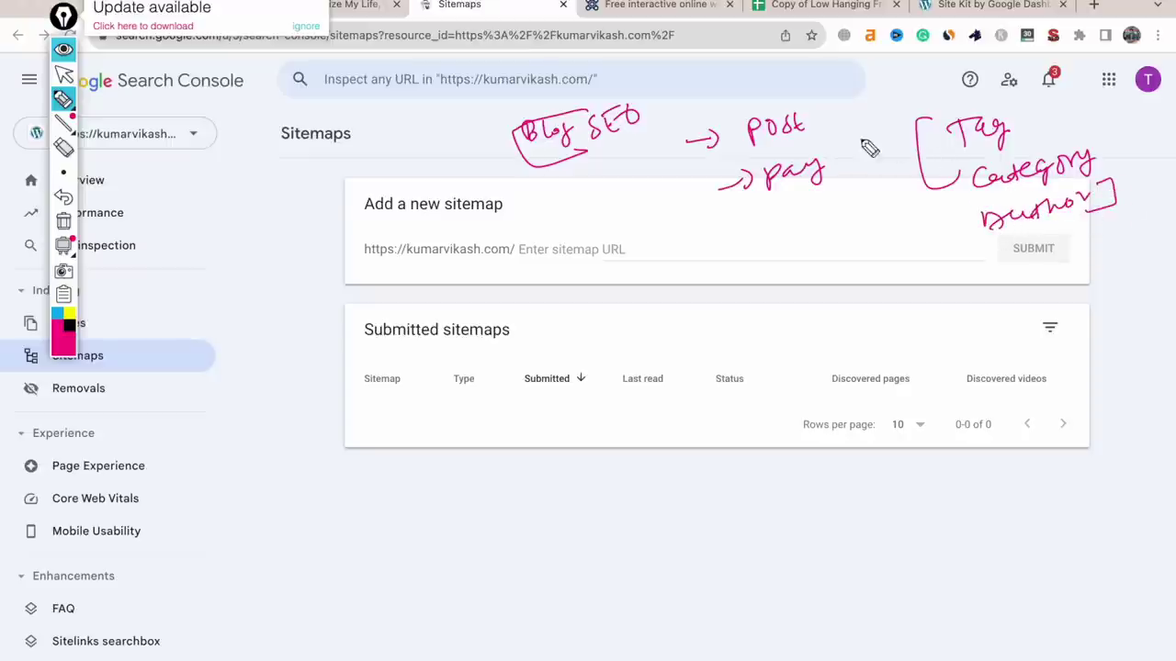
pyautogui.moveTo(808, 103)
pyautogui.mouseDown()
pyautogui.moveTo(715, 114)
pyautogui.moveTo(778, 221)
pyautogui.moveTo(822, 198)
pyautogui.mouseUp()
pyautogui.moveTo(755, 103)
pyautogui.mouseDown()
pyautogui.moveTo(861, 189)
pyautogui.moveTo(814, 208)
pyautogui.mouseUp()
pyautogui.moveTo(826, 169); pyautogui.dragTo(853, 165)
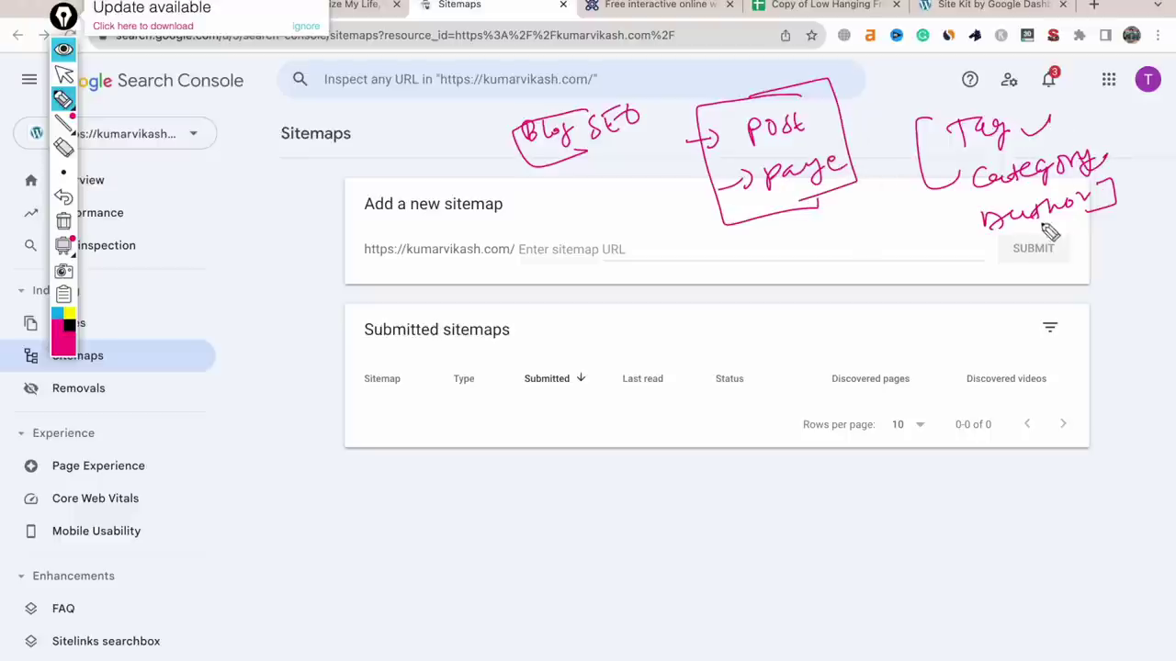
# Tick "Tag" and "Category", draw a line from "Author" down to the word "duplicate", and add two check marks before "Blog SEO"
pyautogui.moveTo(1014, 138); pyautogui.dragTo(1054, 117)
pyautogui.moveTo(1109, 176)
pyautogui.mouseDown()
pyautogui.moveTo(1100, 167)
pyautogui.moveTo(1112, 169)
pyautogui.mouseUp()
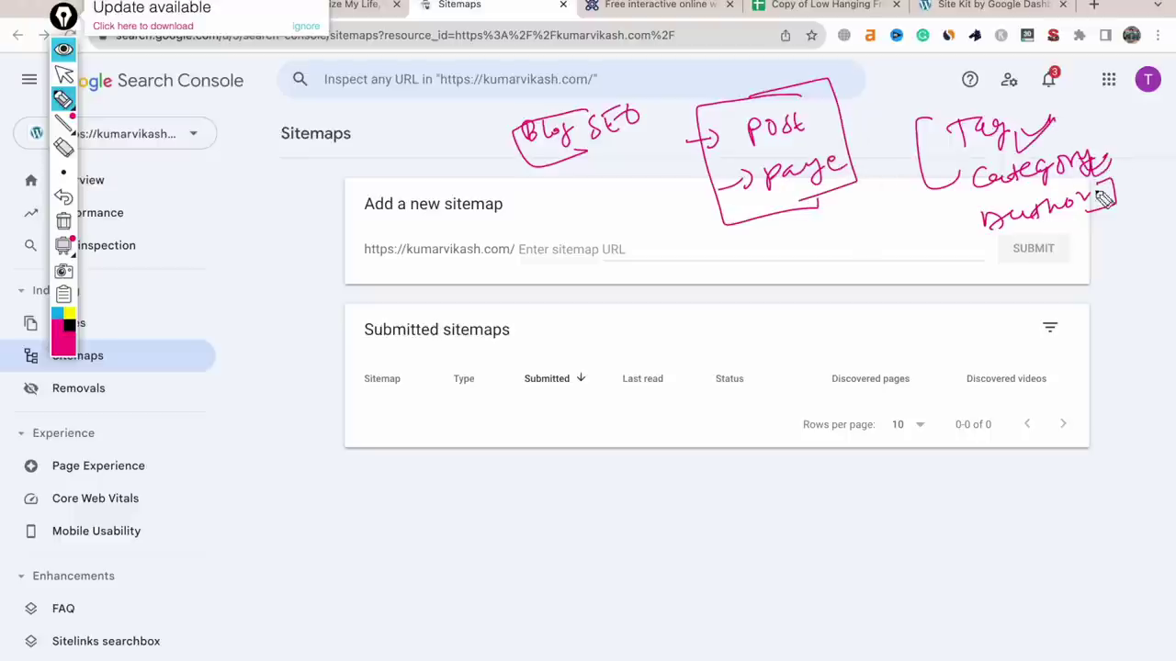
pyautogui.moveTo(1081, 226)
pyautogui.mouseDown()
pyautogui.moveTo(1050, 344)
pyautogui.moveTo(955, 373)
pyautogui.moveTo(990, 363)
pyautogui.moveTo(1005, 374)
pyautogui.moveTo(1044, 341)
pyautogui.moveTo(1060, 357)
pyautogui.moveTo(1097, 342)
pyautogui.mouseUp()
pyautogui.moveTo(418, 130)
pyautogui.mouseDown()
pyautogui.moveTo(473, 137)
pyautogui.moveTo(510, 119)
pyautogui.mouseUp()
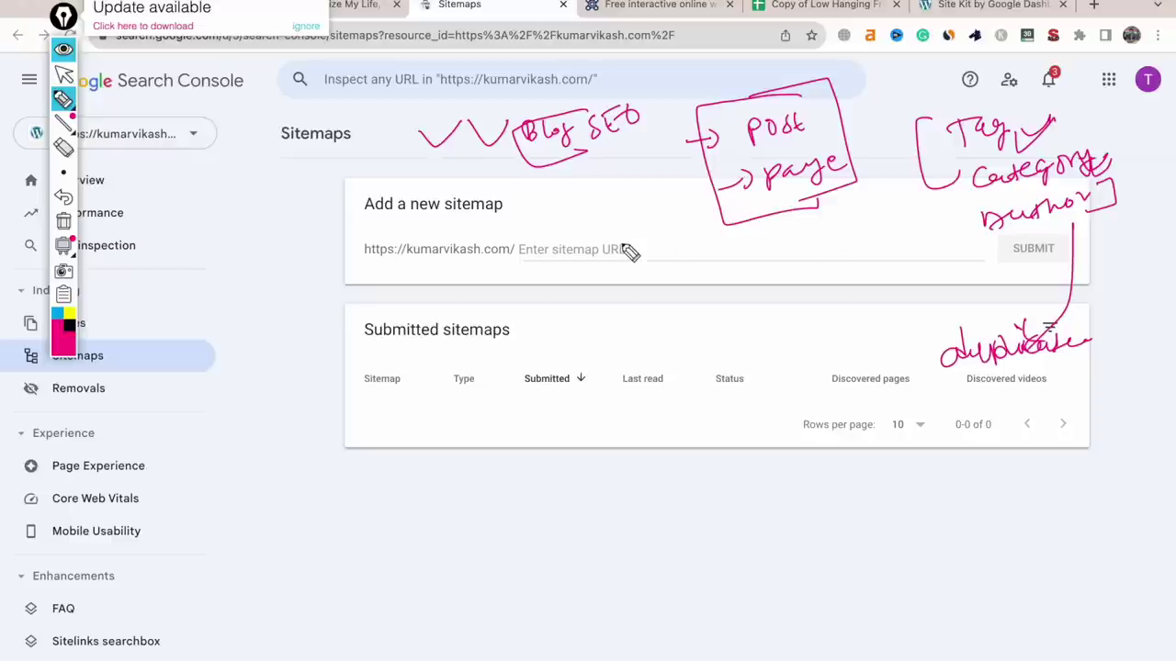
# Clear all the pen annotations and open the site's sitemap_index.xml page
pyautogui.click(63, 222)
pyautogui.click(64, 74)
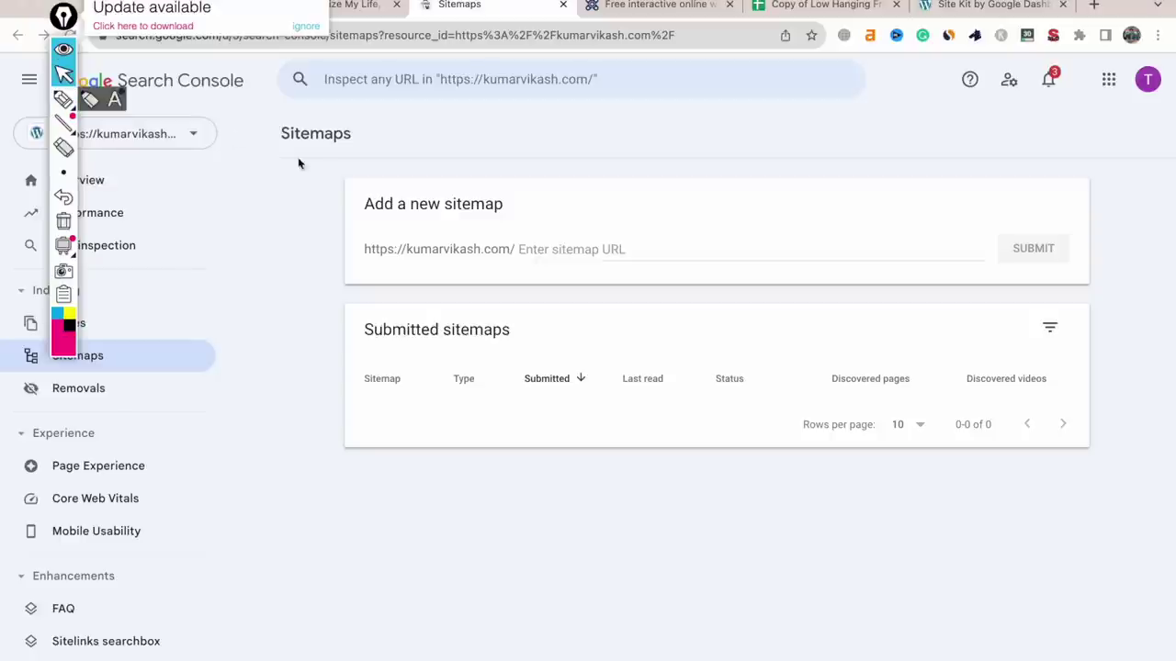
pyautogui.click(570, 248)
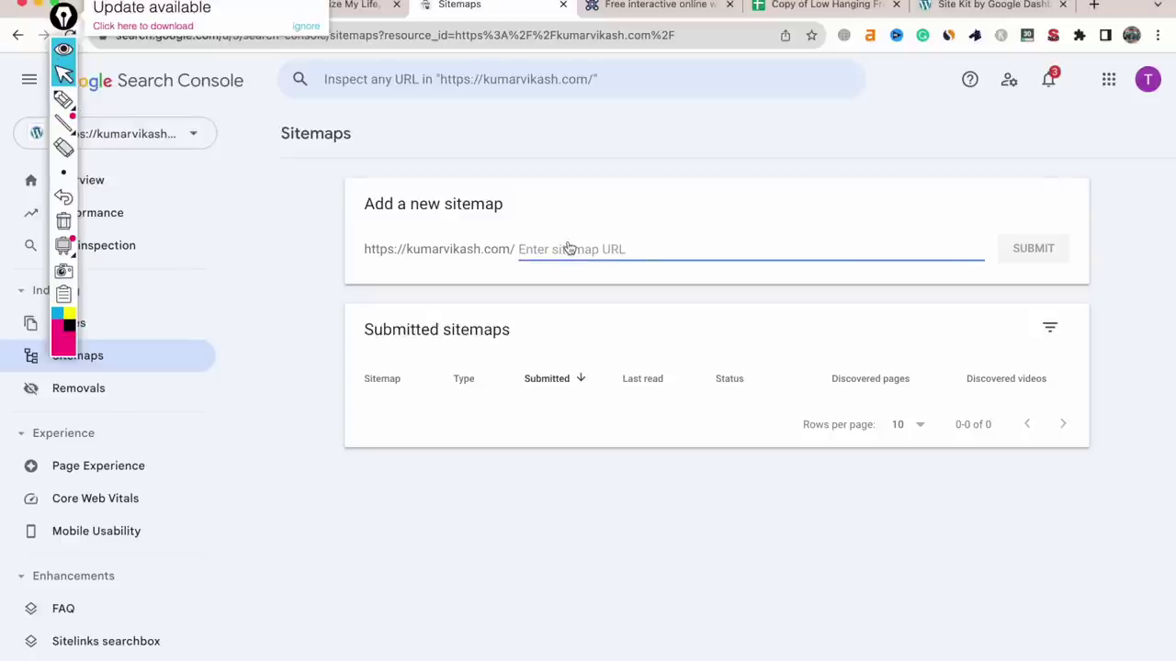
pyautogui.write('sitemap_index.xml')
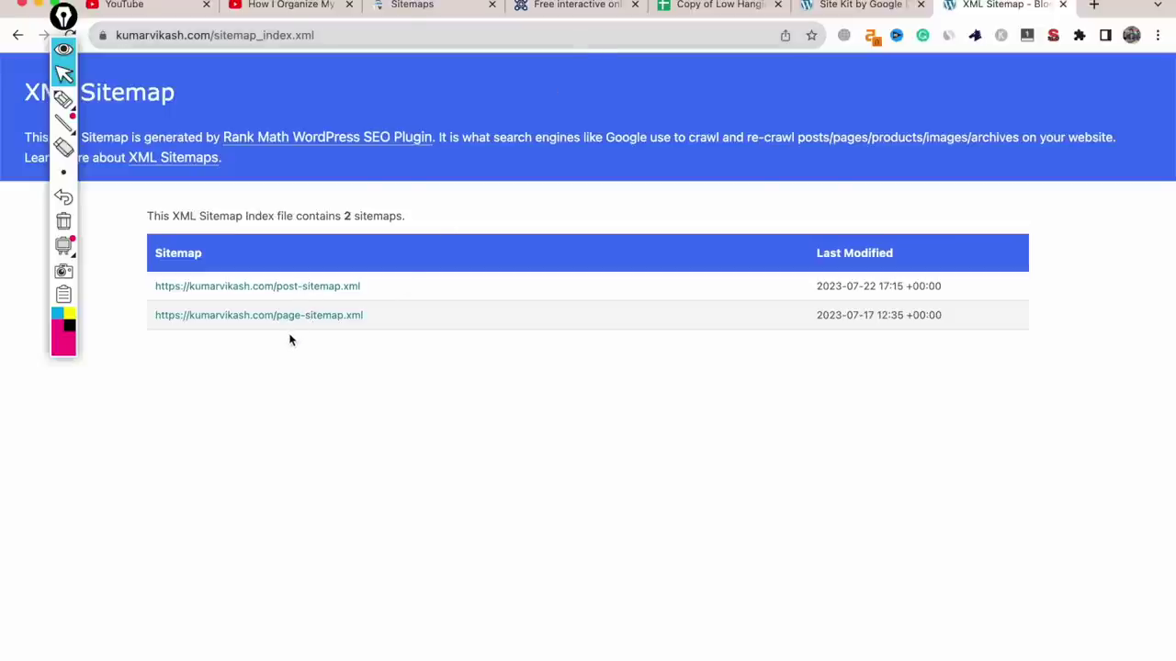
# Copy the file name sitemap_index.xml from the page address and submit it as a new sitemap in Search Console
pyautogui.moveTo(331, 36); pyautogui.dragTo(215, 36)
pyautogui.hotkey('ctrl', 'c')
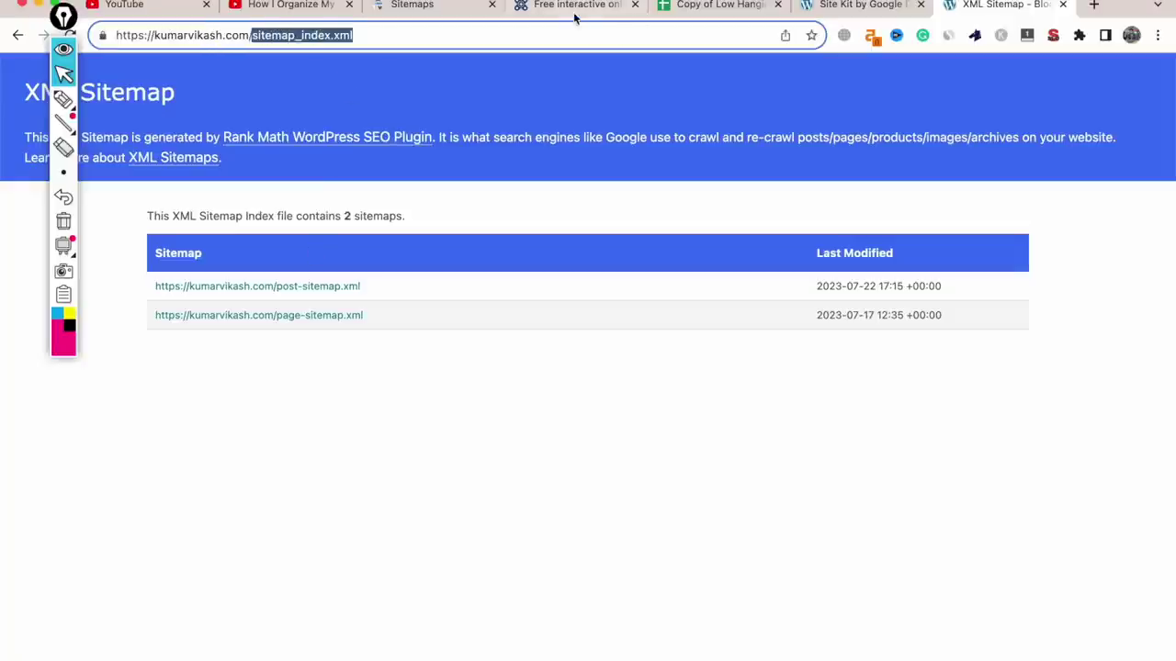
pyautogui.click(471, 9)
pyautogui.hotkey('ctrl', 'a')
pyautogui.press('BackSpace')
pyautogui.hotkey('ctrl', 'v')
pyautogui.click(1032, 252)
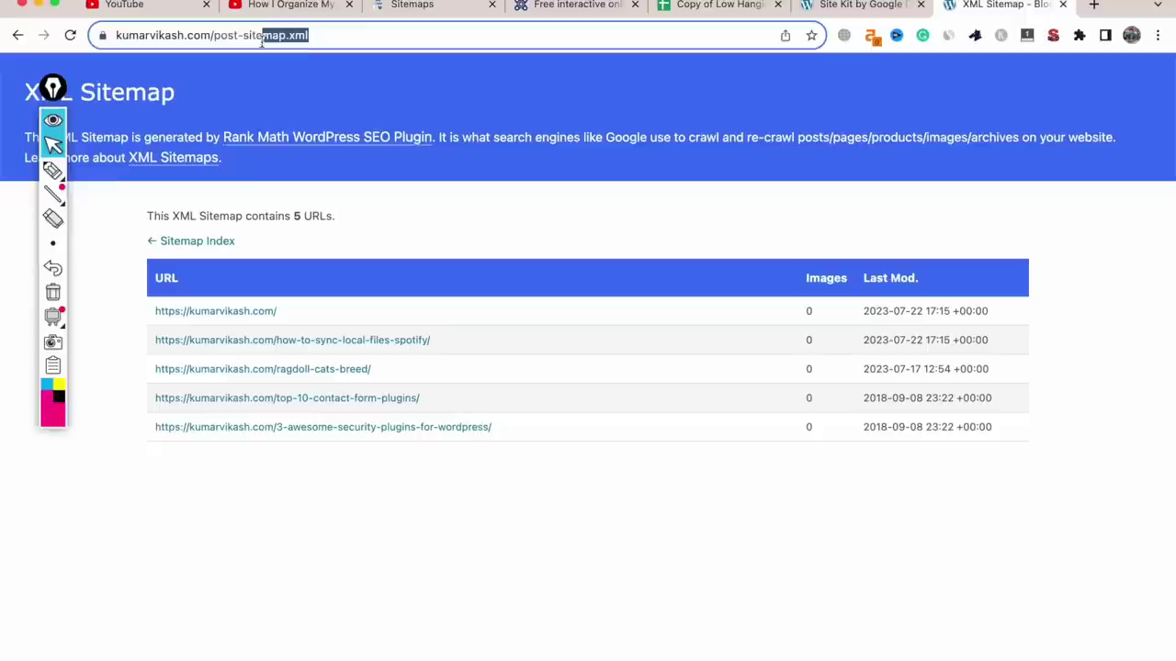
# Copy post-sitemap.xml from the post sitemap's address and submit it as another new sitemap in Search Console
pyautogui.moveTo(262, 41); pyautogui.dragTo(215, 41)
pyautogui.press('super+c')
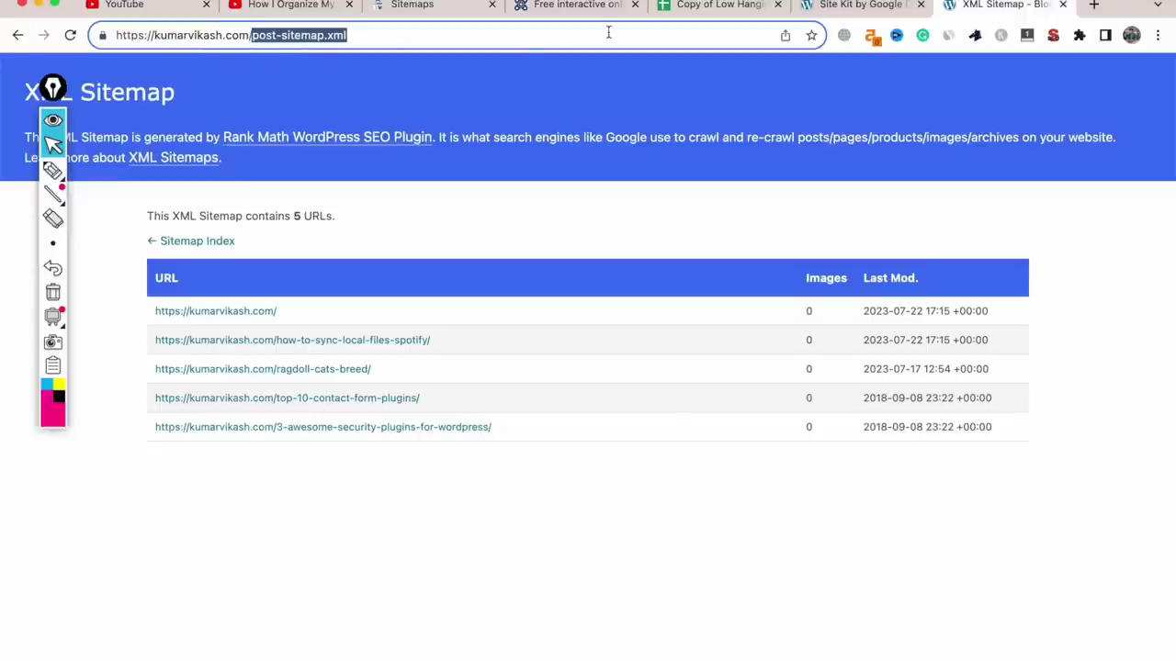
pyautogui.click(457, 20)
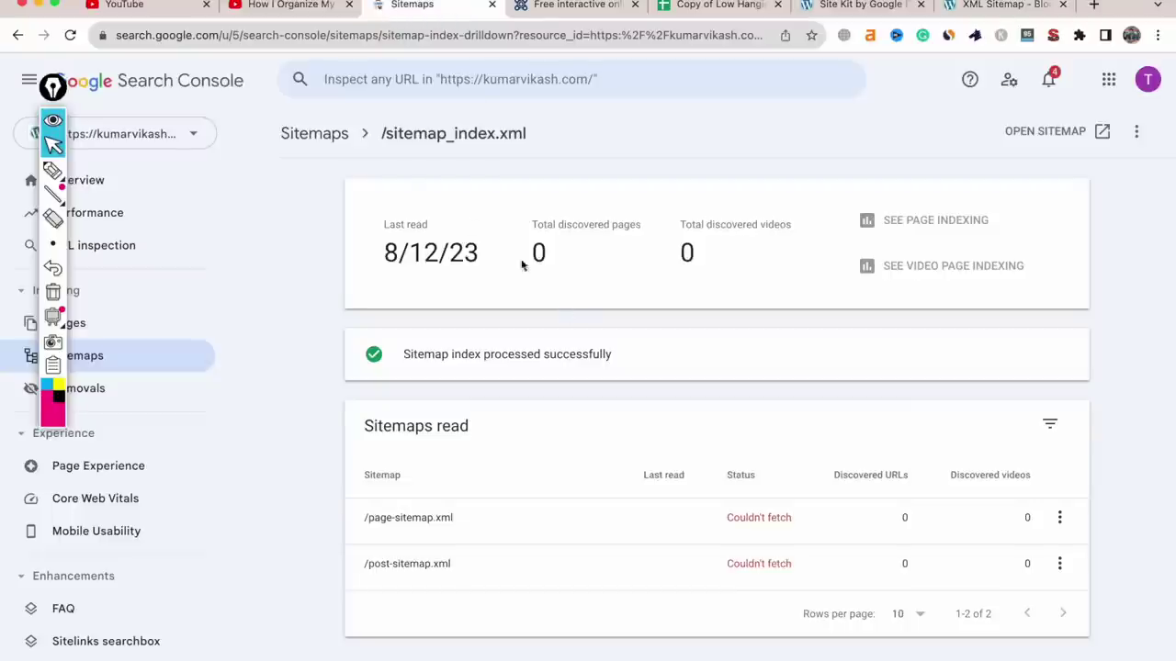
pyautogui.click(329, 144)
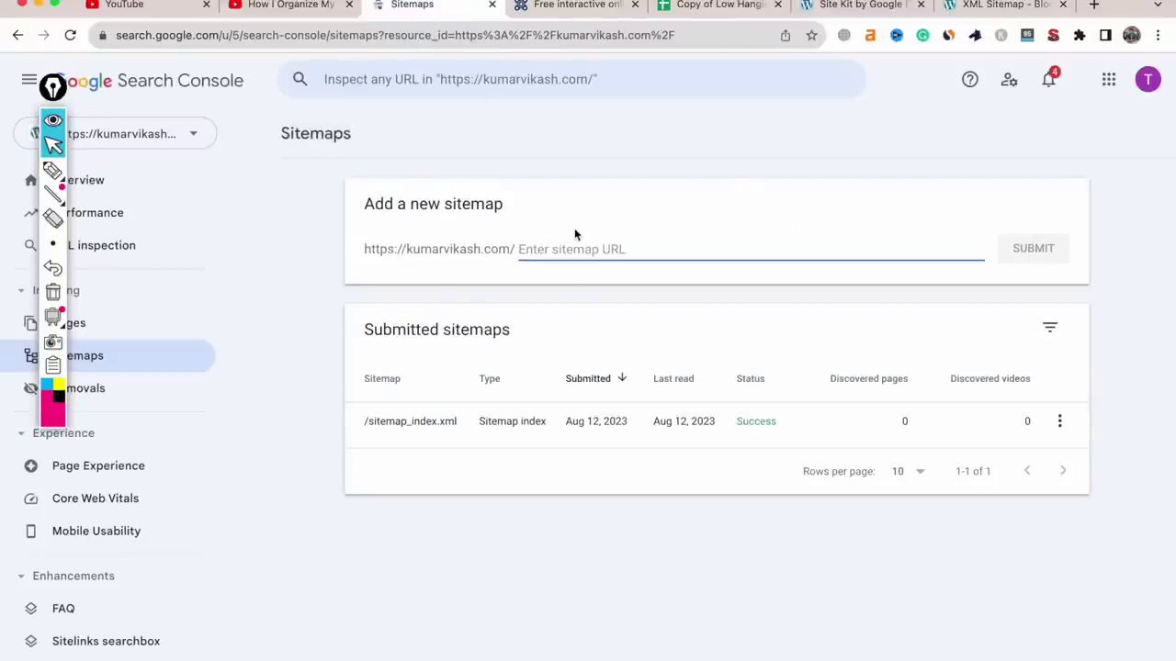
pyautogui.press('super+v')
pyautogui.click(1027, 265)
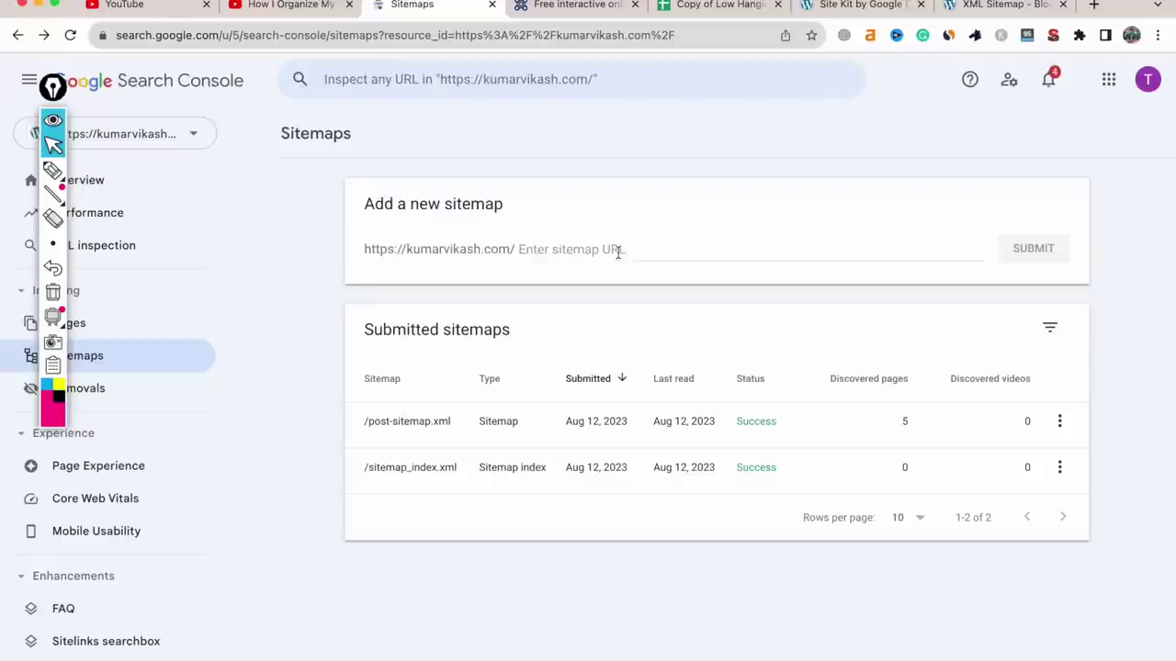
# Reuse the copied file name, change "post" to "page", and submit page-sitemap.xml as a new sitemap
pyautogui.click(619, 253)
pyautogui.press('super+v')
pyautogui.click(543, 253)
pyautogui.press('BackSpace')
pyautogui.press('BackSpace')
pyautogui.press('BackSpace')
pyautogui.press('BackSpace')
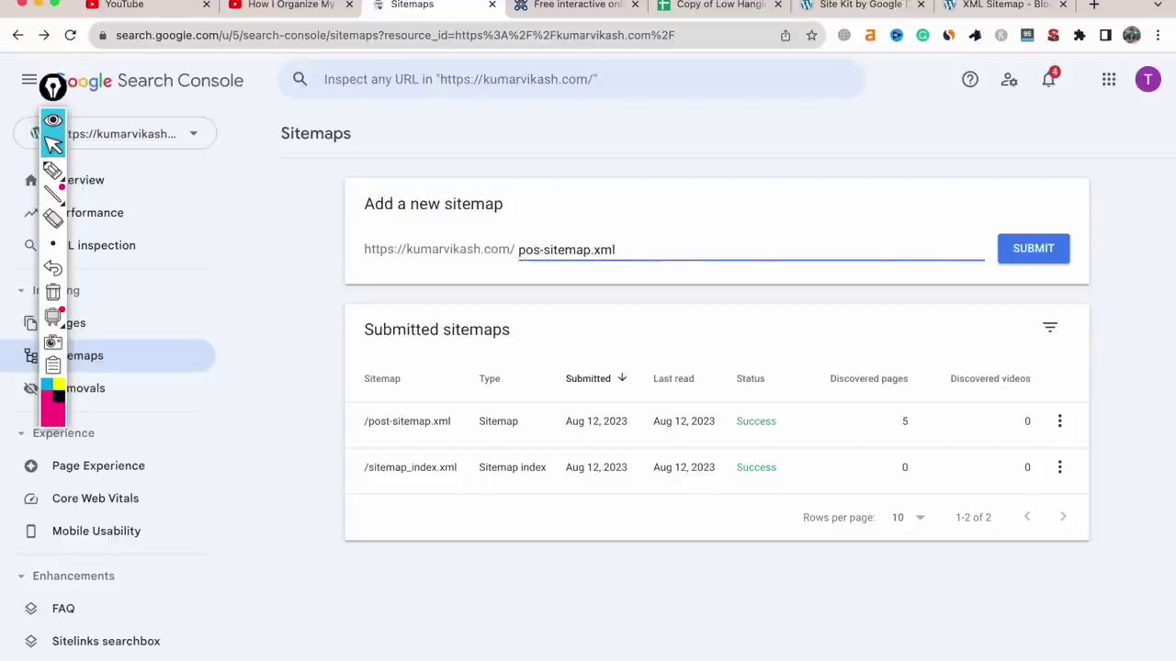
pyautogui.write('page')
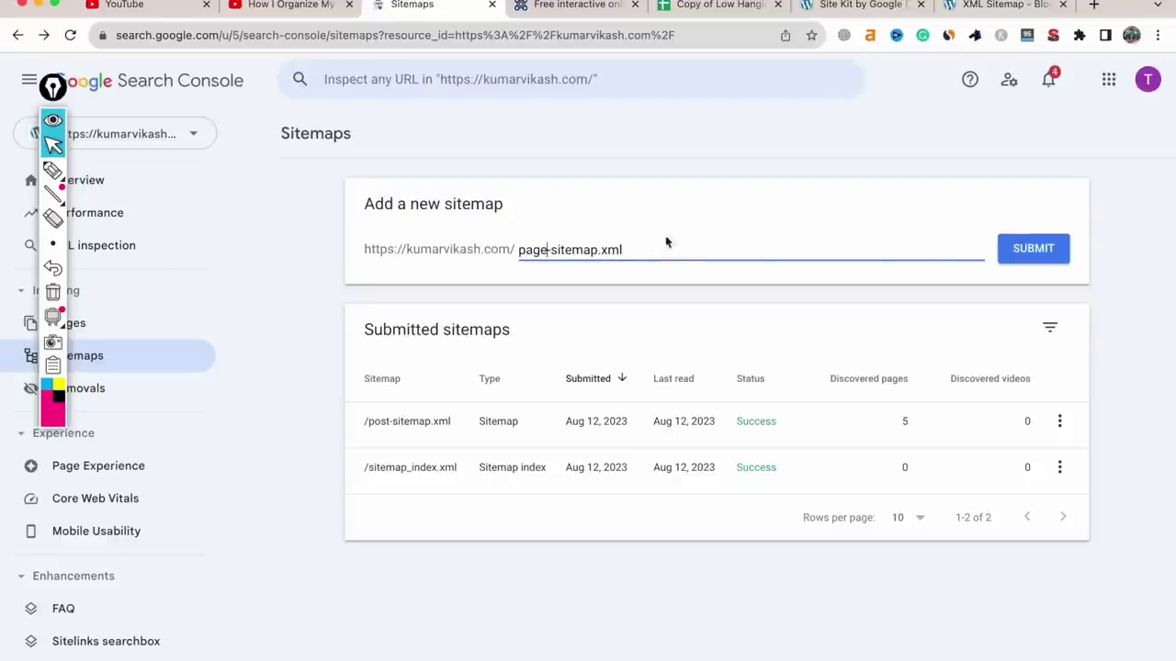
pyautogui.click(1034, 250)
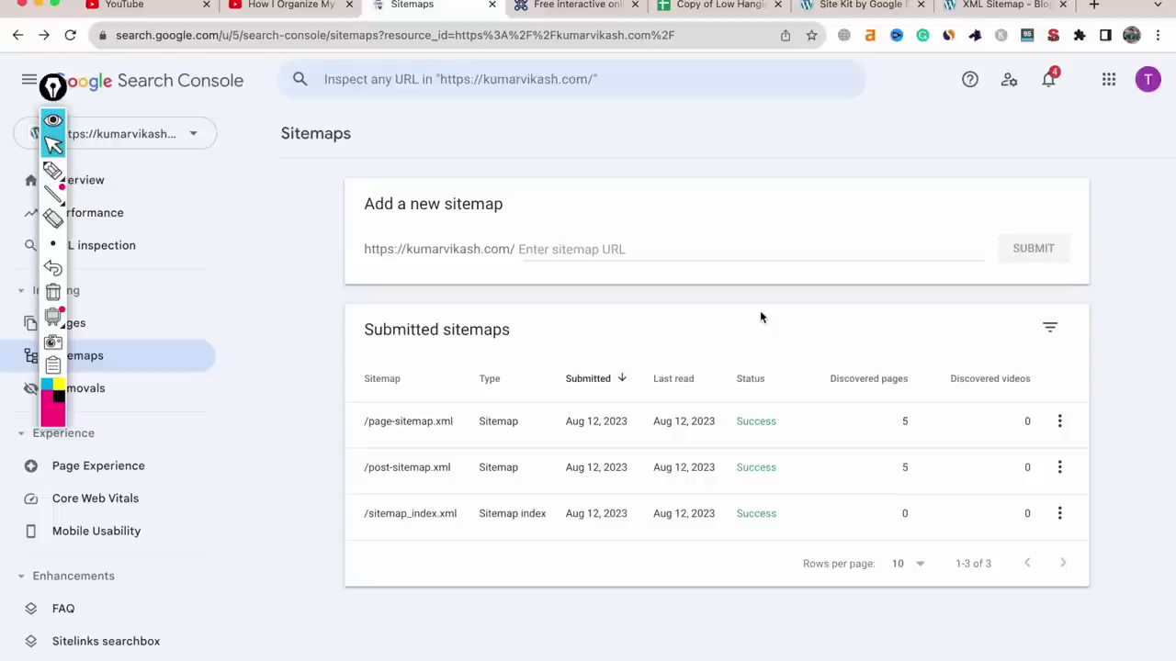
# Open the submitted sitemap_index.xml's details, mark up its list of read sitemaps with the pen, and clear the marks
pyautogui.click(689, 514)
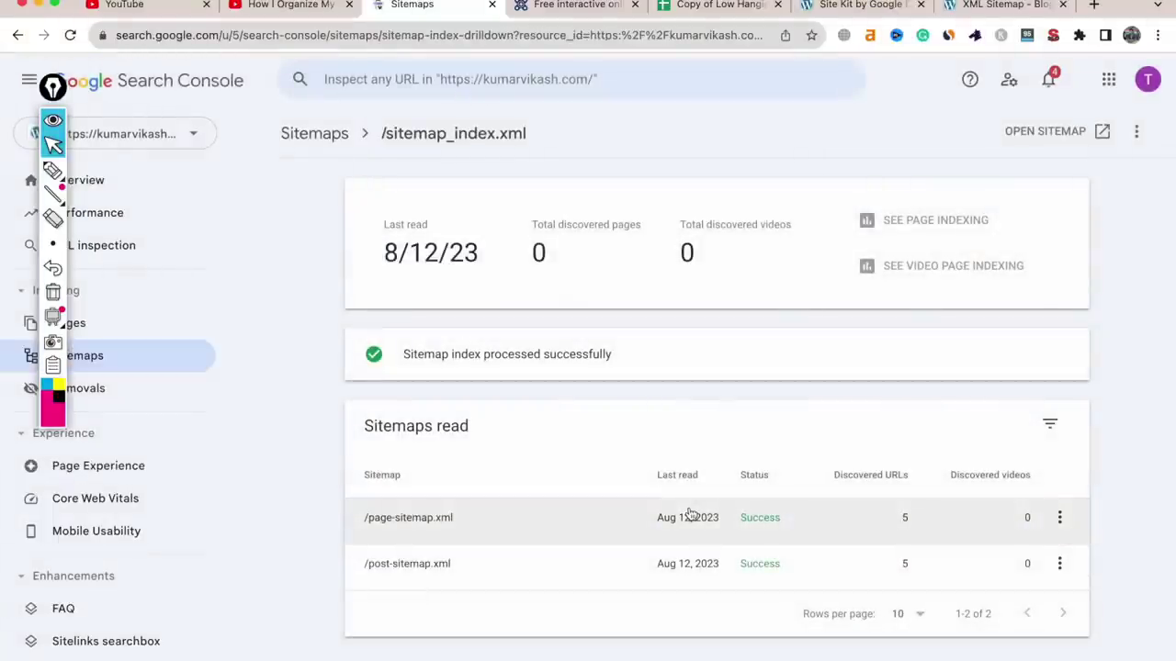
pyautogui.click(331, 137)
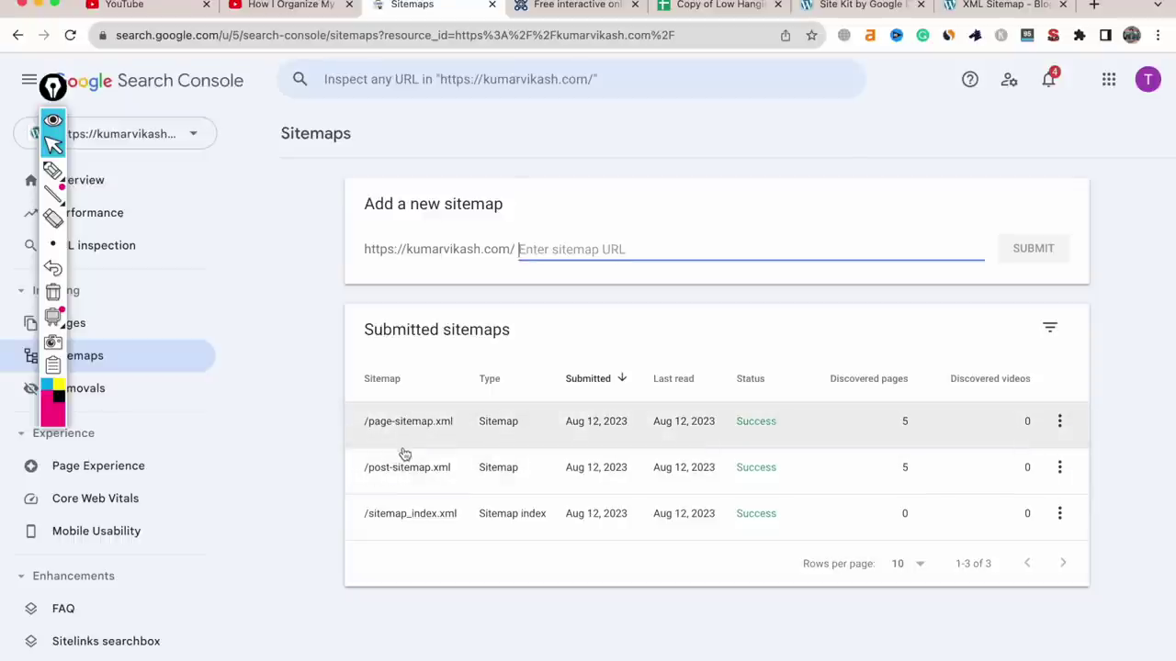
pyautogui.click(409, 519)
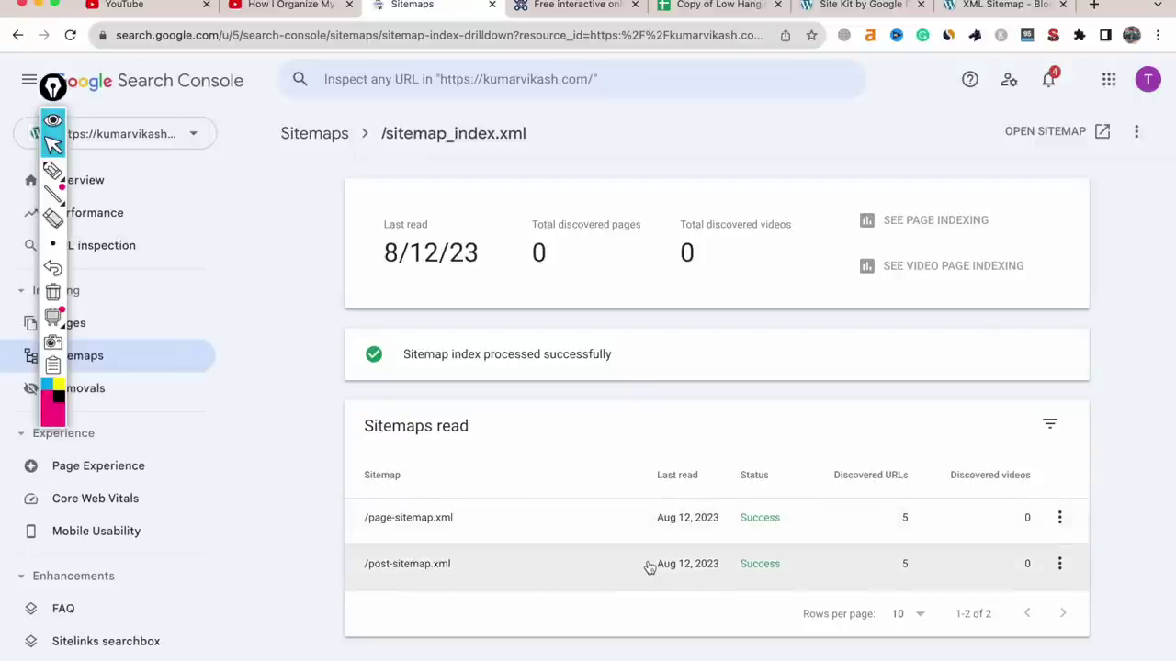
pyautogui.click(52, 170)
pyautogui.moveTo(443, 430)
pyautogui.mouseDown()
pyautogui.moveTo(386, 506)
pyautogui.moveTo(653, 548)
pyautogui.mouseUp()
pyautogui.moveTo(520, 439)
pyautogui.mouseDown()
pyautogui.moveTo(591, 438)
pyautogui.moveTo(698, 567)
pyautogui.mouseUp()
pyautogui.click(52, 292)
# Open the site's Overview, mark up the Performance and Indexing area with the pen, and clear the marks
pyautogui.click(81, 180)
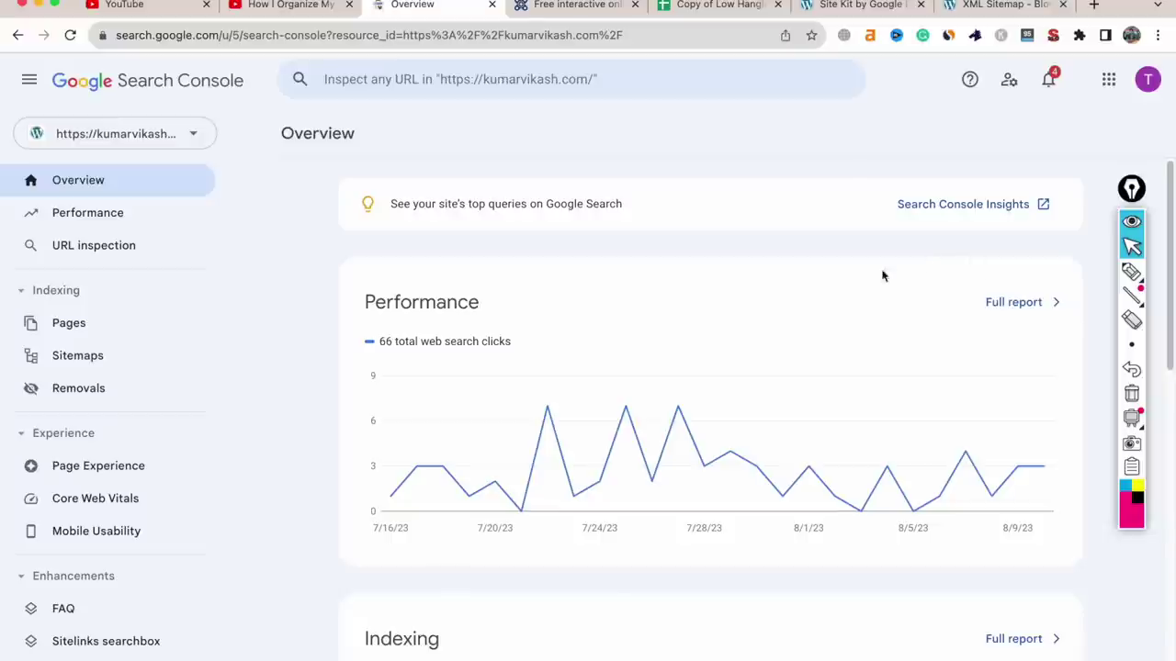
pyautogui.doubleClick(680, 333)
pyautogui.scroll(-5, 1162, 216)
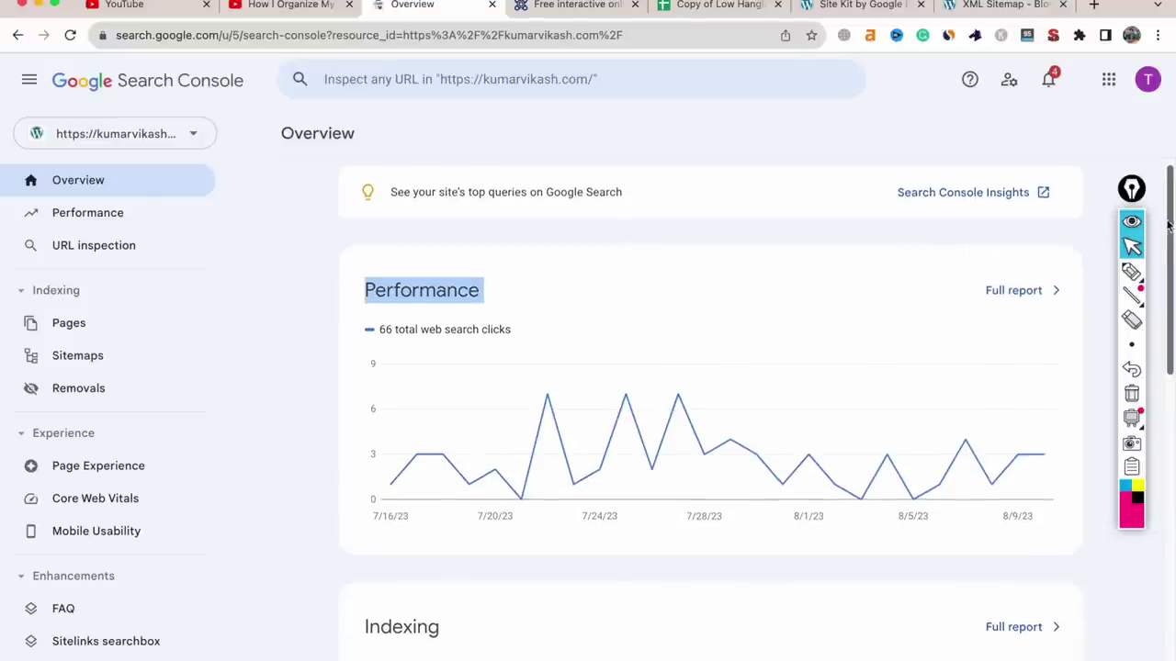
pyautogui.click(1132, 272)
pyautogui.moveTo(545, 322)
pyautogui.mouseDown()
pyautogui.moveTo(415, 326)
pyautogui.moveTo(382, 430)
pyautogui.moveTo(409, 562)
pyautogui.moveTo(917, 548)
pyautogui.moveTo(787, 304)
pyautogui.moveTo(561, 375)
pyautogui.mouseUp()
pyautogui.click(1135, 393)
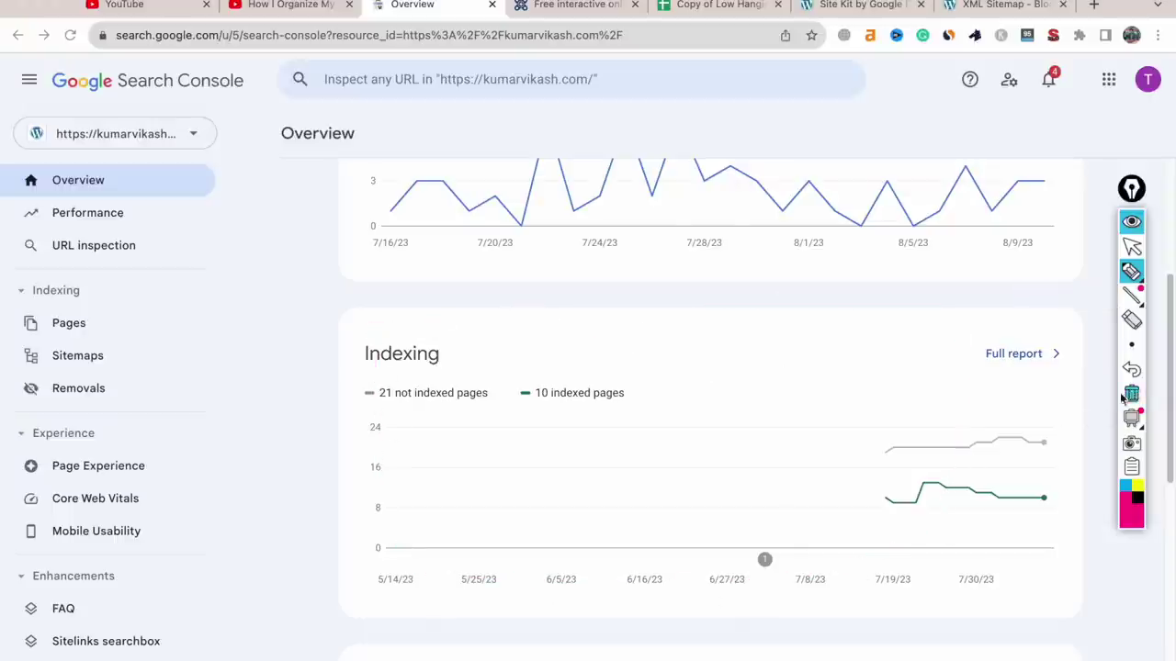
# Circle the not-indexed pages figure in the Overview's Indexing section with the pen, and clear the mark
pyautogui.click(1131, 245)
pyautogui.click(1132, 271)
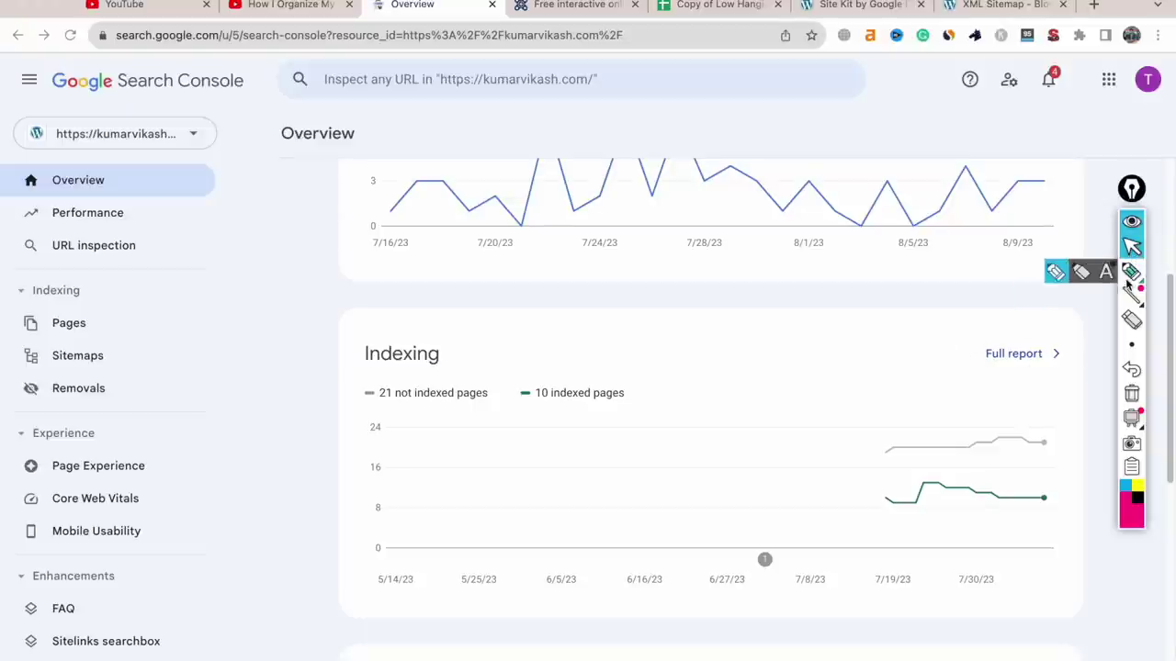
pyautogui.moveTo(458, 367)
pyautogui.mouseDown()
pyautogui.moveTo(384, 390)
pyautogui.moveTo(413, 405)
pyautogui.moveTo(488, 394)
pyautogui.moveTo(491, 375)
pyautogui.mouseUp()
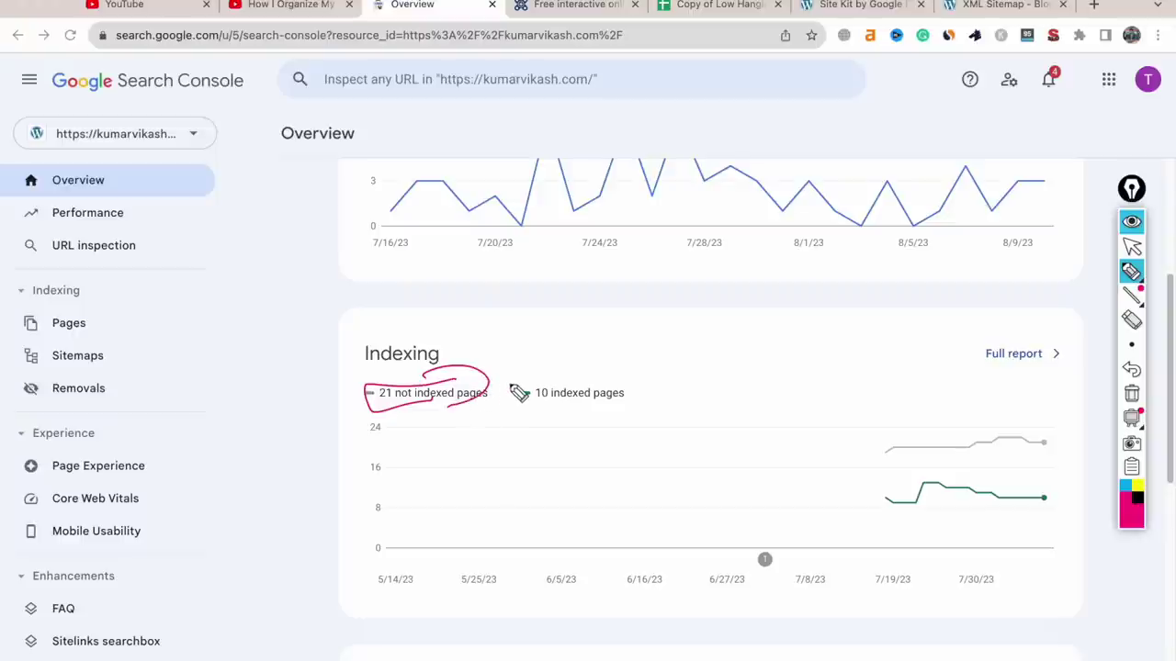
pyautogui.click(1136, 396)
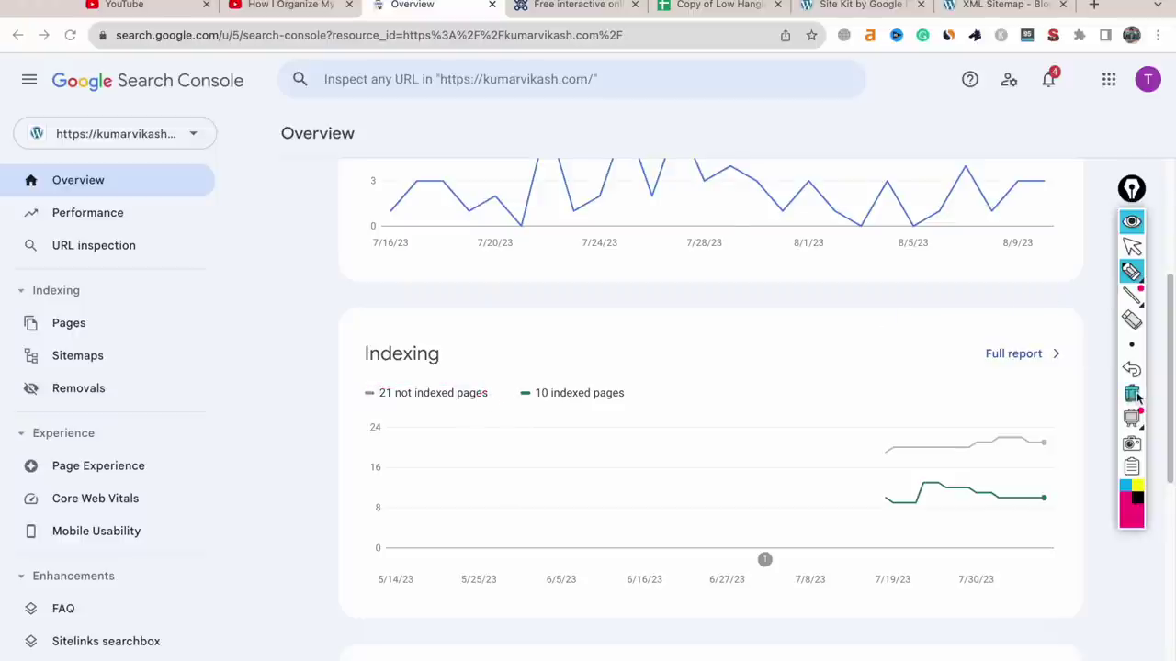
# Open the full Page indexing report from the Overview's Indexing section
pyautogui.click(1135, 248)
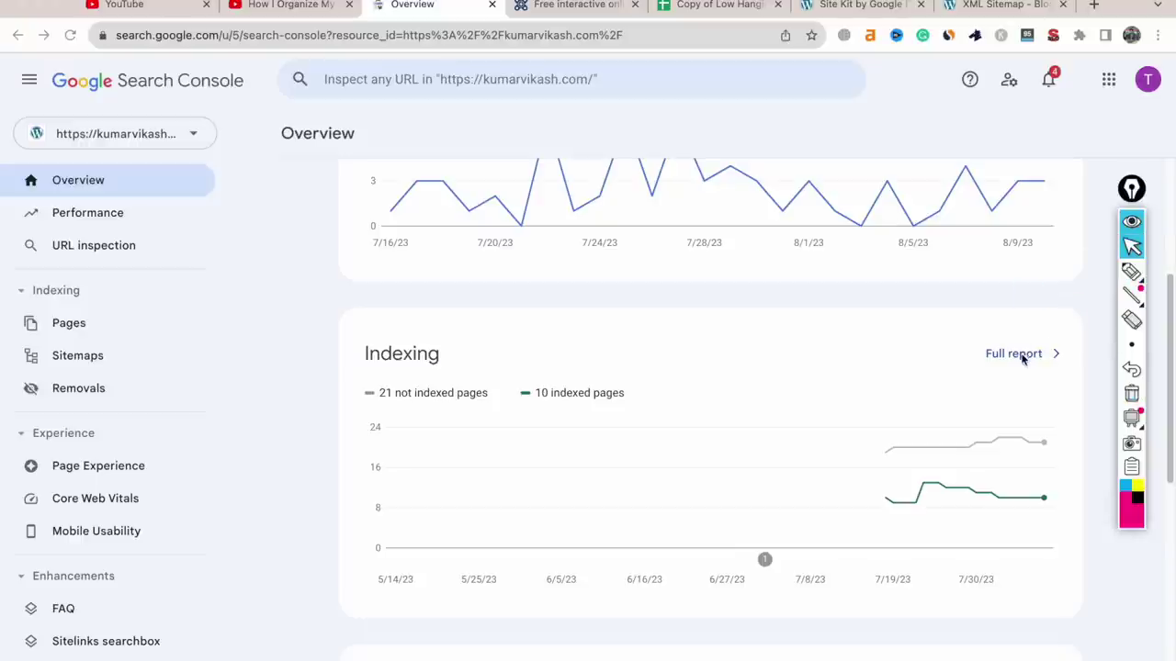
pyautogui.click(1023, 359)
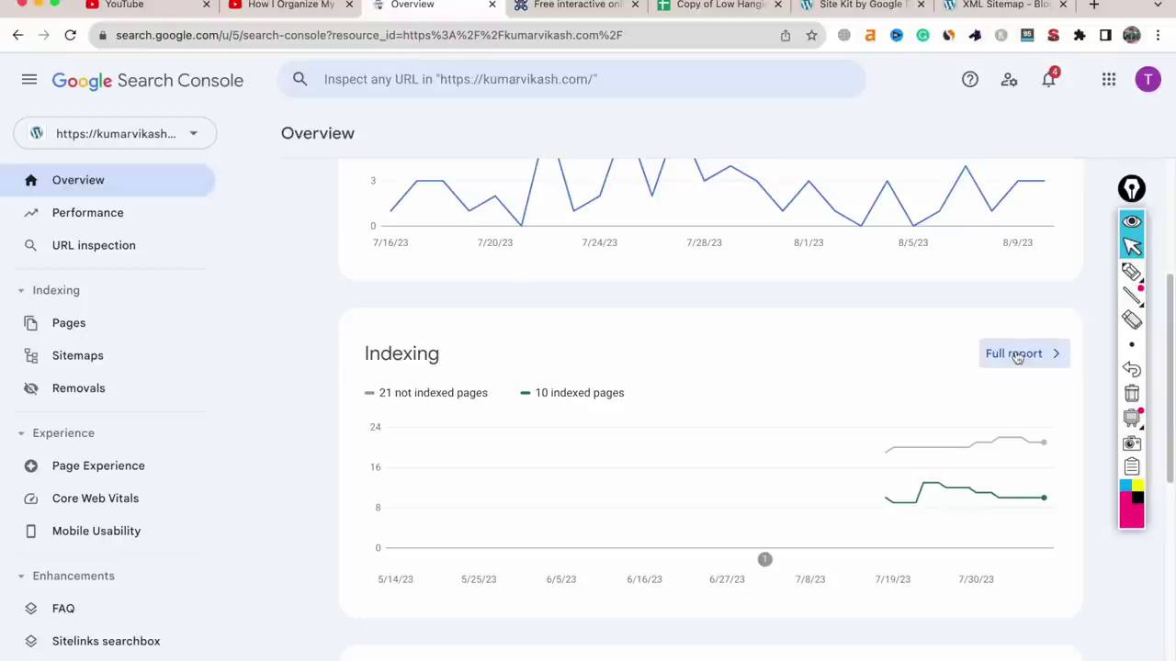
pyautogui.moveTo(1017, 358); pyautogui.dragTo(1021, 360)
pyautogui.click(1020, 359)
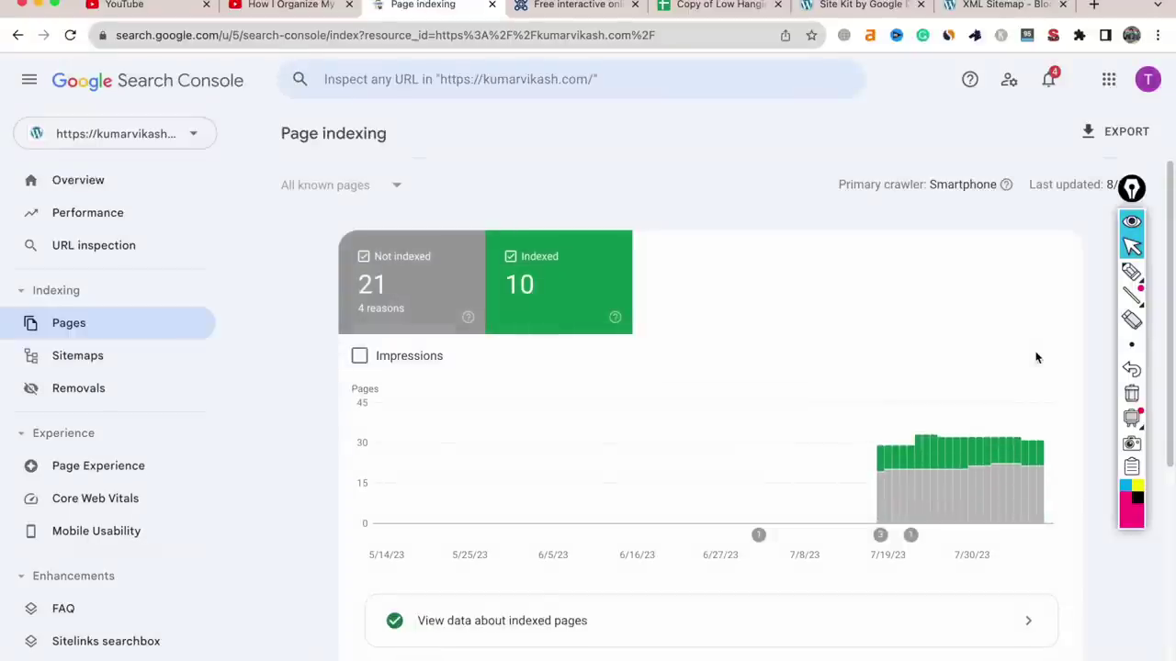
# Circle the page counts of the noindex, duplicate and crawled reasons in the "Why pages aren't indexed" table with the pen
pyautogui.scroll(-1, 1037, 358)
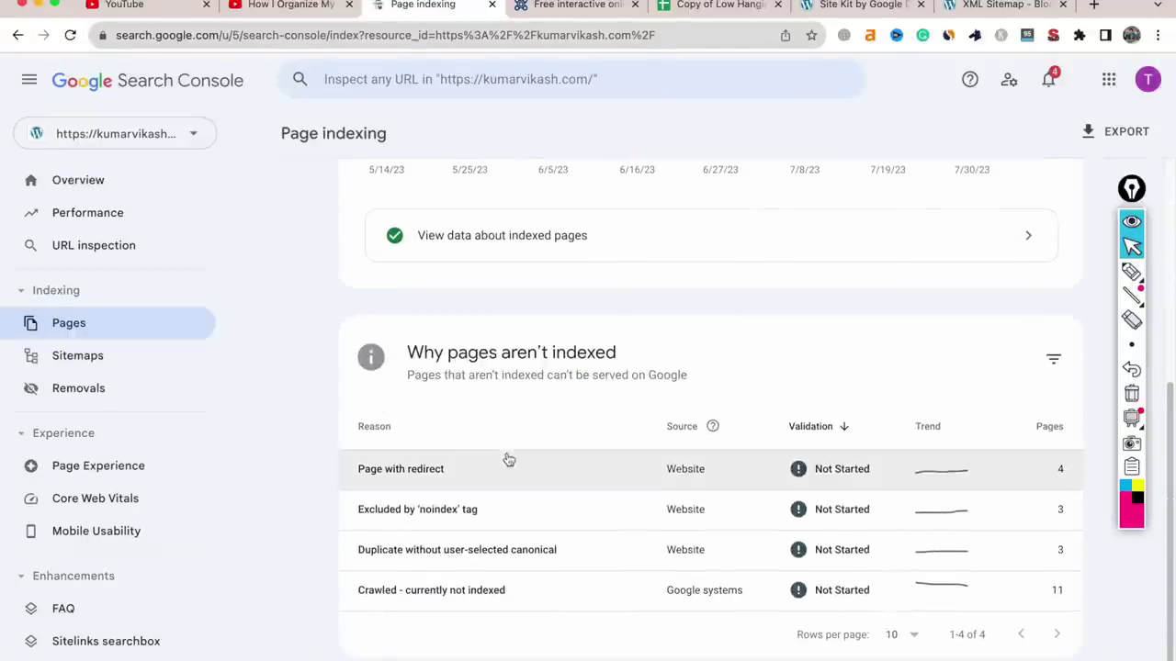
pyautogui.hotkey('ctrl', '2')
pyautogui.moveTo(1063, 580)
pyautogui.mouseDown()
pyautogui.moveTo(1081, 598)
pyautogui.moveTo(1057, 535)
pyautogui.mouseUp()
pyautogui.moveTo(1058, 493)
pyautogui.mouseDown()
pyautogui.moveTo(1071, 523)
pyautogui.moveTo(1044, 487)
pyautogui.mouseUp()
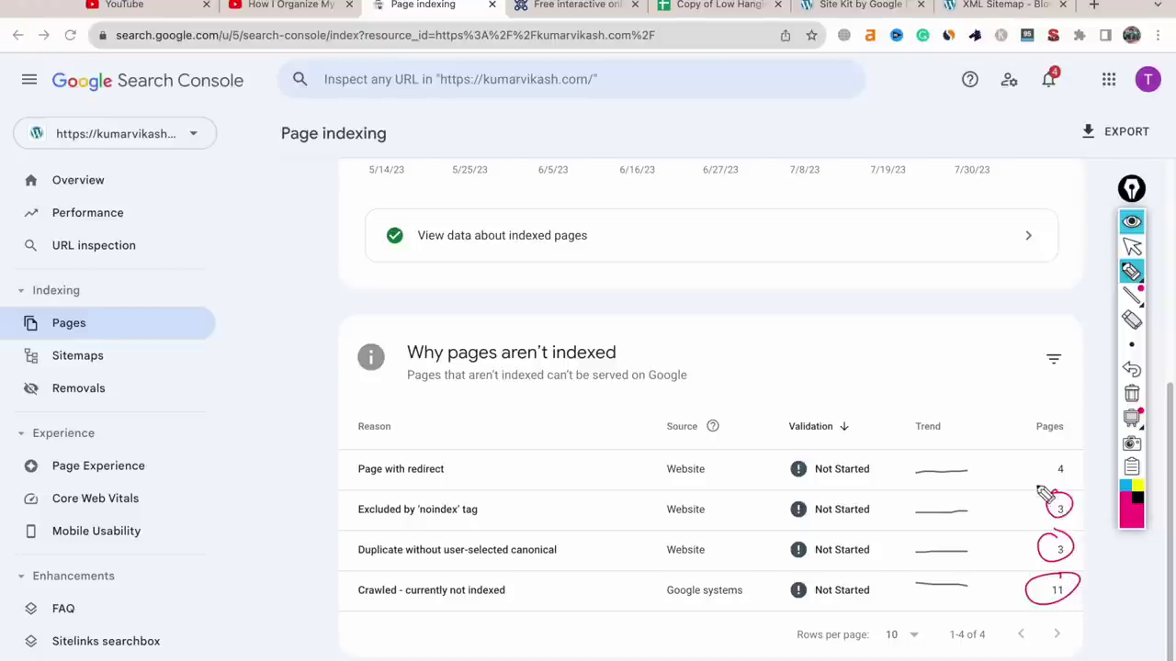
pyautogui.moveTo(1136, 339)
pyautogui.click(1132, 248)
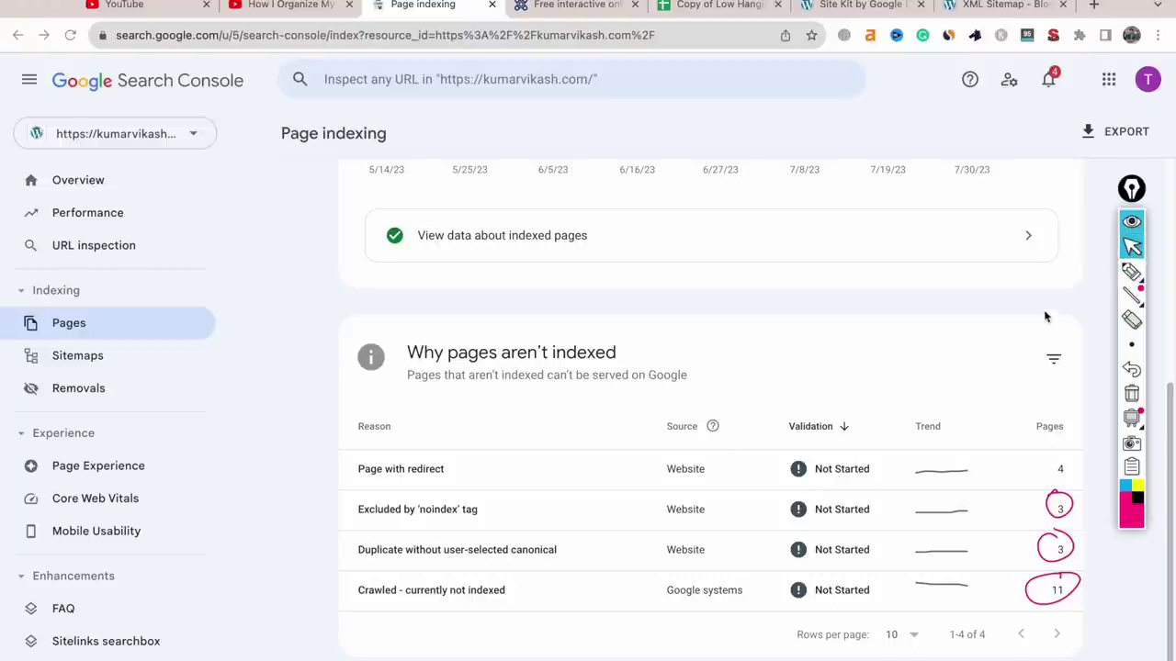
# Open the Excluded by 'noindex' tag details and circle the disclaimer, dmca and author parts of the example URLs with the pen
pyautogui.click(496, 511)
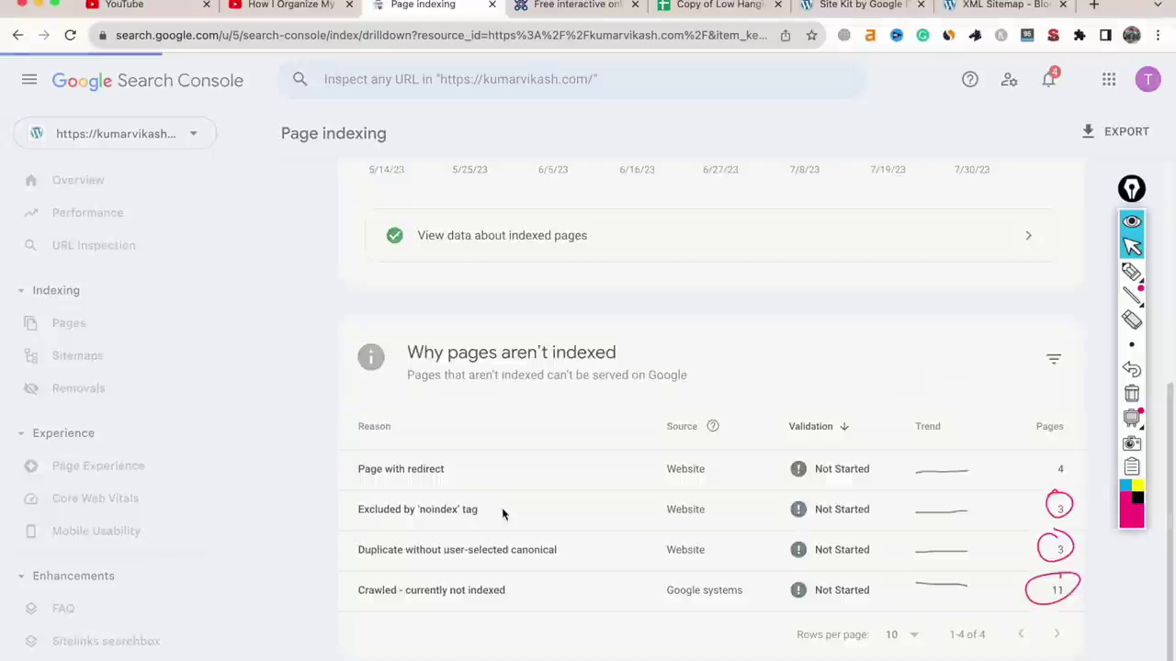
pyautogui.scroll(-5, 851, 418)
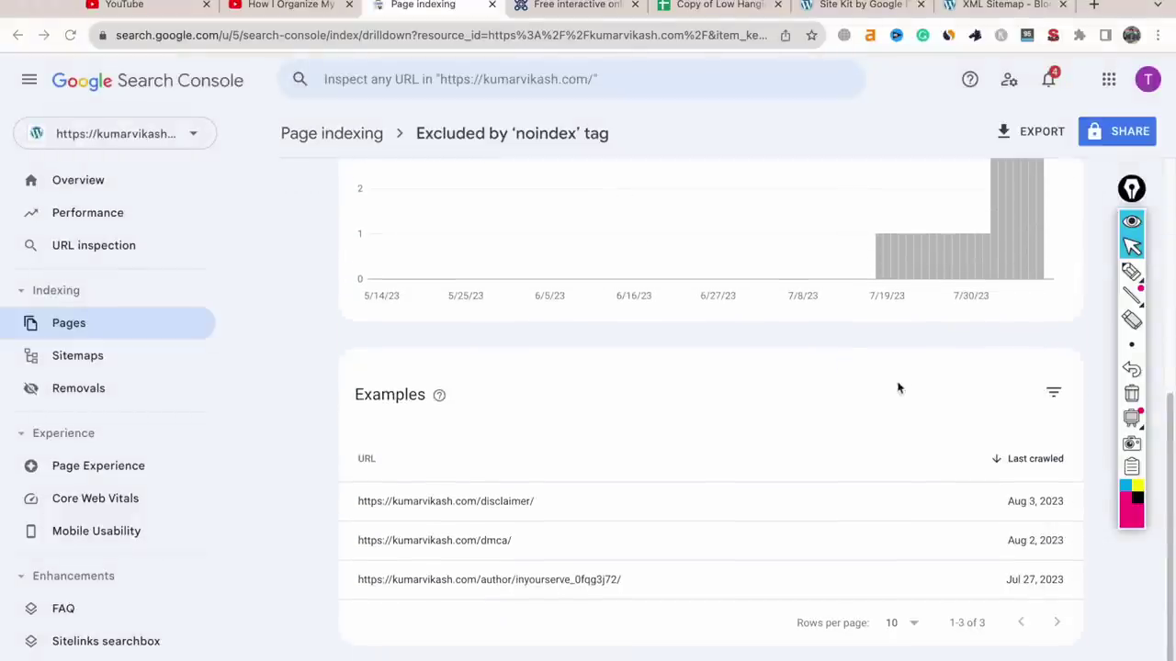
pyautogui.click(1132, 271)
pyautogui.moveTo(539, 489)
pyautogui.mouseDown()
pyautogui.moveTo(480, 486)
pyautogui.moveTo(535, 503)
pyautogui.moveTo(488, 536)
pyautogui.moveTo(501, 522)
pyautogui.mouseUp()
pyautogui.moveTo(543, 575)
pyautogui.mouseDown()
pyautogui.moveTo(567, 580)
pyautogui.moveTo(538, 559)
pyautogui.mouseUp()
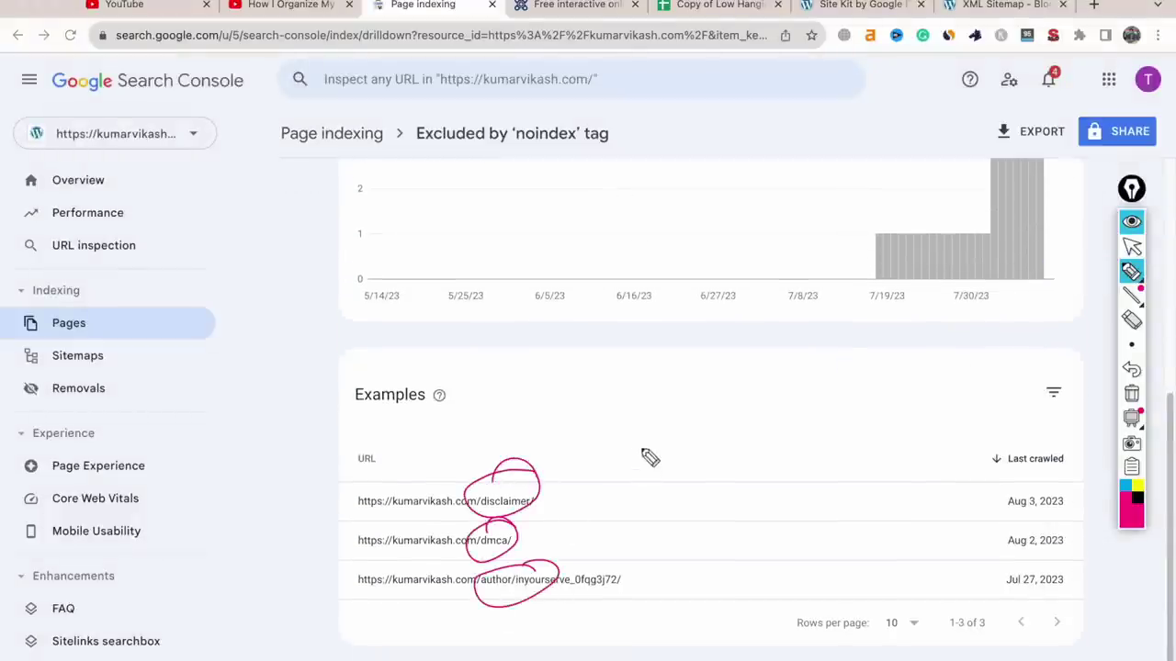
# Handwrite the notes "Author → noindex", "category" and "Common → Noindex" over the noindex report with the pen
pyautogui.moveTo(573, 366)
pyautogui.mouseDown()
pyautogui.moveTo(570, 397)
pyautogui.moveTo(610, 360)
pyautogui.moveTo(773, 316)
pyautogui.moveTo(834, 278)
pyautogui.mouseUp()
pyautogui.moveTo(548, 626)
pyautogui.mouseDown()
pyautogui.moveTo(601, 601)
pyautogui.moveTo(628, 619)
pyautogui.moveTo(672, 574)
pyautogui.mouseUp()
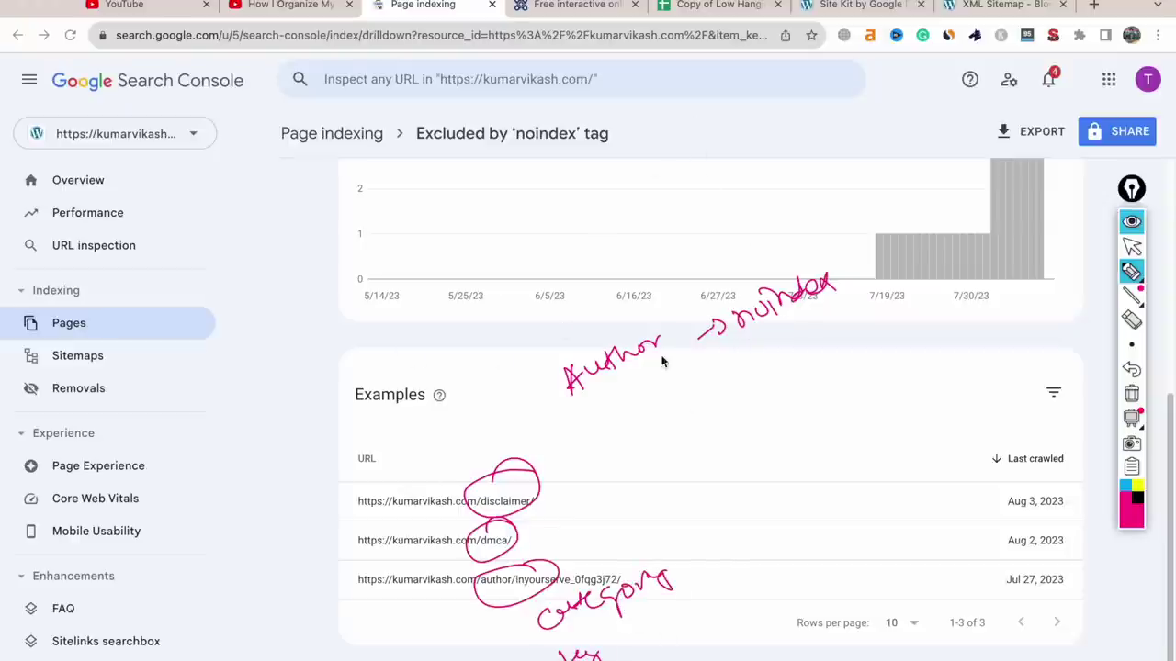
pyautogui.moveTo(400, 168)
pyautogui.mouseDown()
pyautogui.moveTo(415, 179)
pyautogui.moveTo(457, 170)
pyautogui.moveTo(395, 200)
pyautogui.moveTo(410, 232)
pyautogui.moveTo(609, 174)
pyautogui.mouseUp()
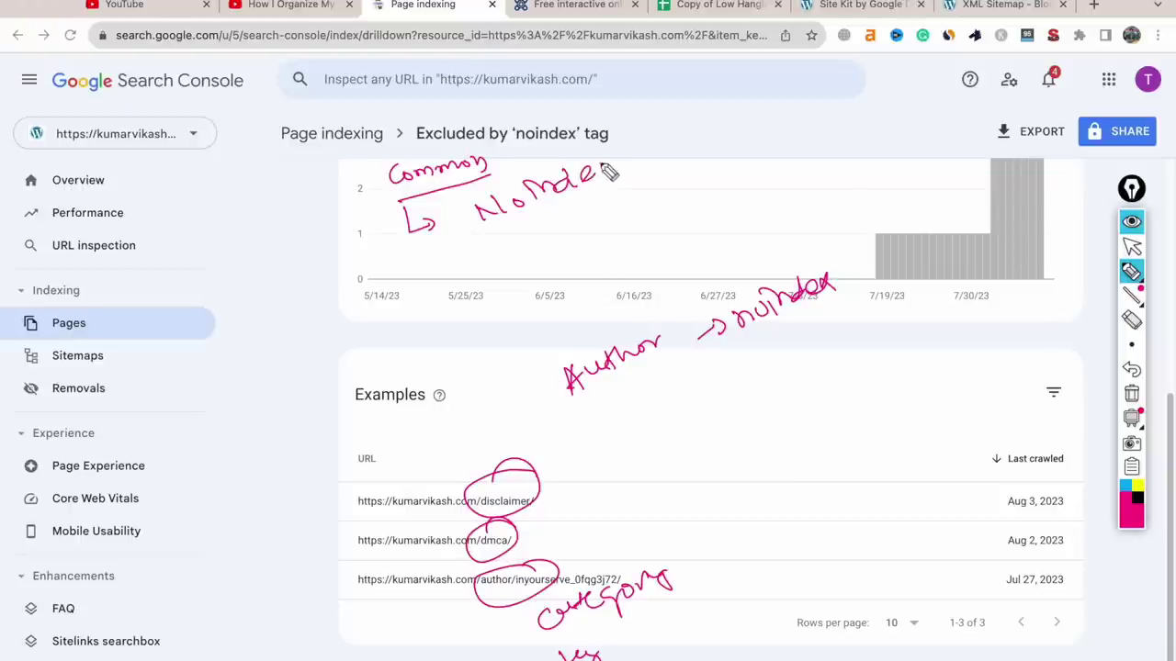
pyautogui.click(530, 172)
# Tick the example URLs and the Noindex note, frame the Examples section with the pen, and clear all marks
pyautogui.moveTo(490, 577)
pyautogui.mouseDown()
pyautogui.moveTo(511, 577)
pyautogui.moveTo(560, 510)
pyautogui.mouseUp()
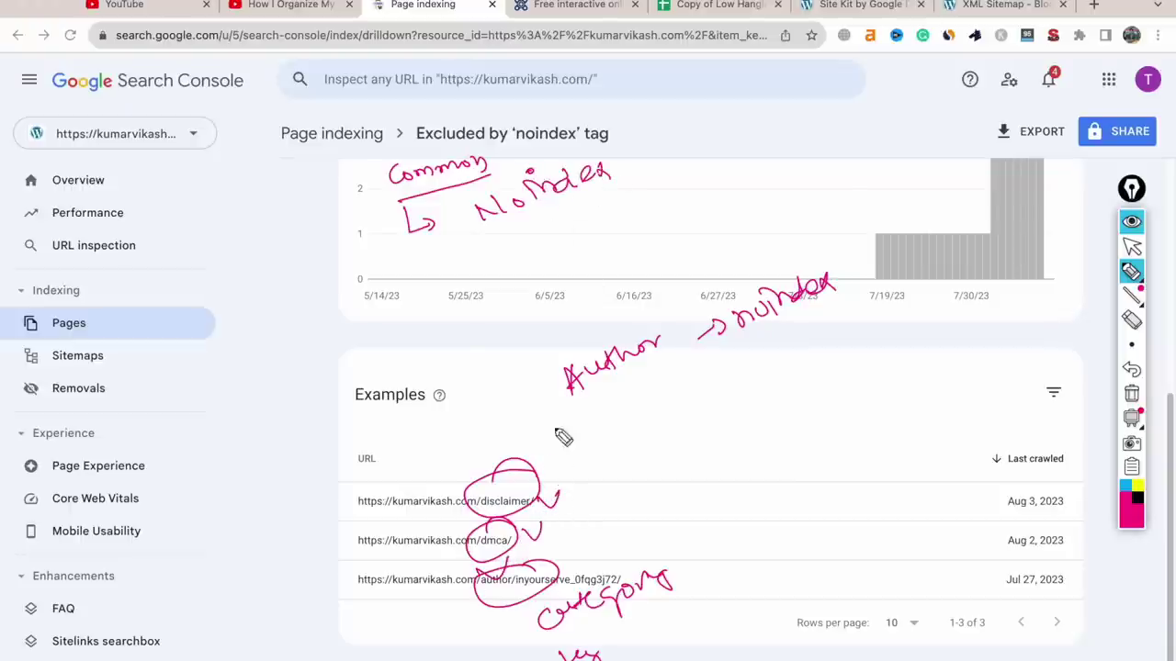
pyautogui.moveTo(409, 322)
pyautogui.mouseDown()
pyautogui.moveTo(388, 330)
pyautogui.moveTo(322, 551)
pyautogui.moveTo(441, 603)
pyautogui.mouseUp()
pyautogui.moveTo(342, 379); pyautogui.dragTo(547, 614)
pyautogui.moveTo(498, 232); pyautogui.dragTo(557, 203)
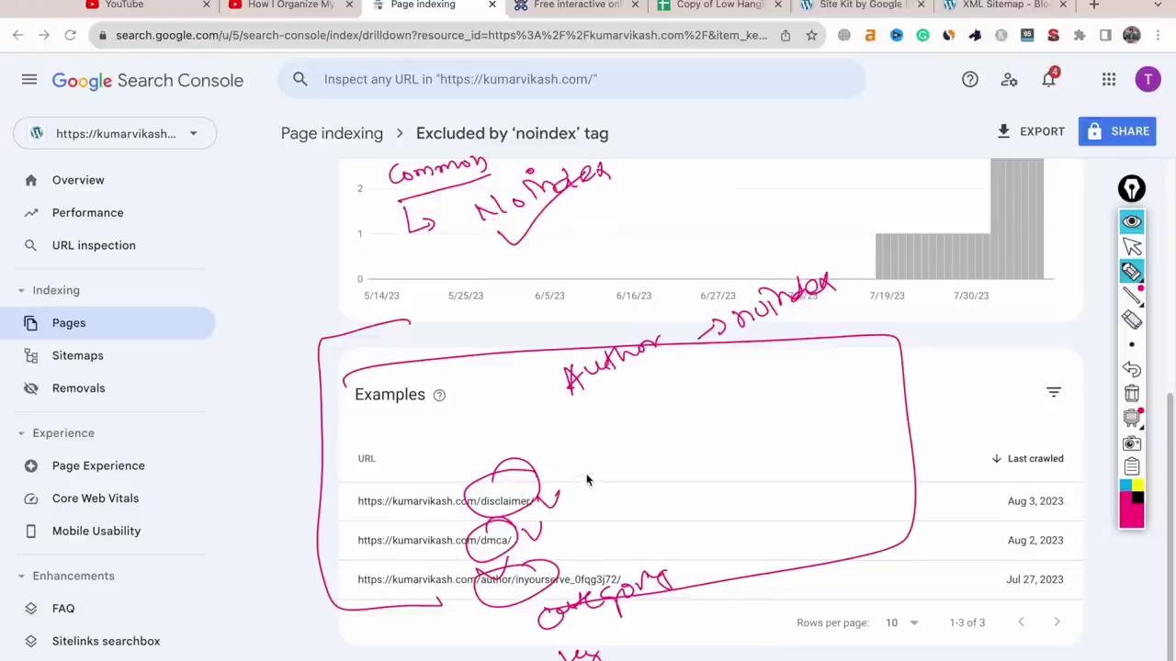
pyautogui.moveTo(450, 322)
pyautogui.mouseDown()
pyautogui.moveTo(470, 354)
pyautogui.moveTo(478, 340)
pyautogui.mouseUp()
pyautogui.click(1134, 393)
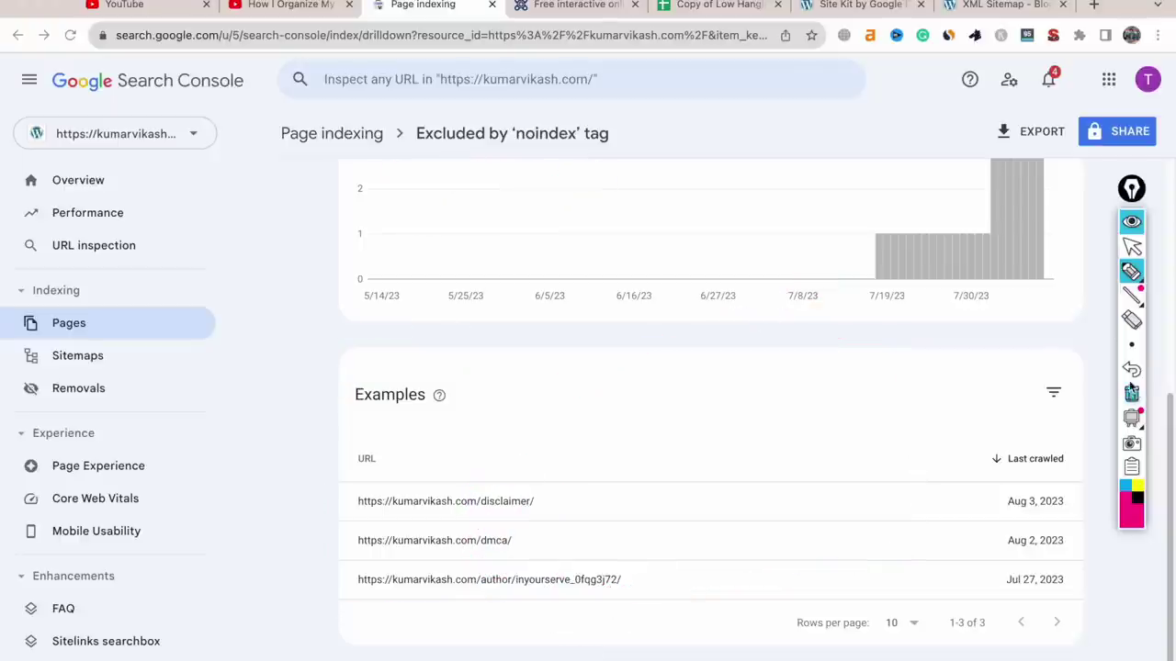
# Tick the three example URLs, box the Excluded by 'noindex' tag heading, and add handwritten notes with the pen
pyautogui.moveTo(542, 508); pyautogui.dragTo(577, 473)
pyautogui.moveTo(558, 534); pyautogui.dragTo(655, 531)
pyautogui.moveTo(604, 117)
pyautogui.mouseDown()
pyautogui.moveTo(424, 152)
pyautogui.moveTo(519, 176)
pyautogui.mouseUp()
pyautogui.moveTo(625, 427)
pyautogui.mouseDown()
pyautogui.moveTo(613, 465)
pyautogui.moveTo(707, 424)
pyautogui.moveTo(696, 465)
pyautogui.mouseUp()
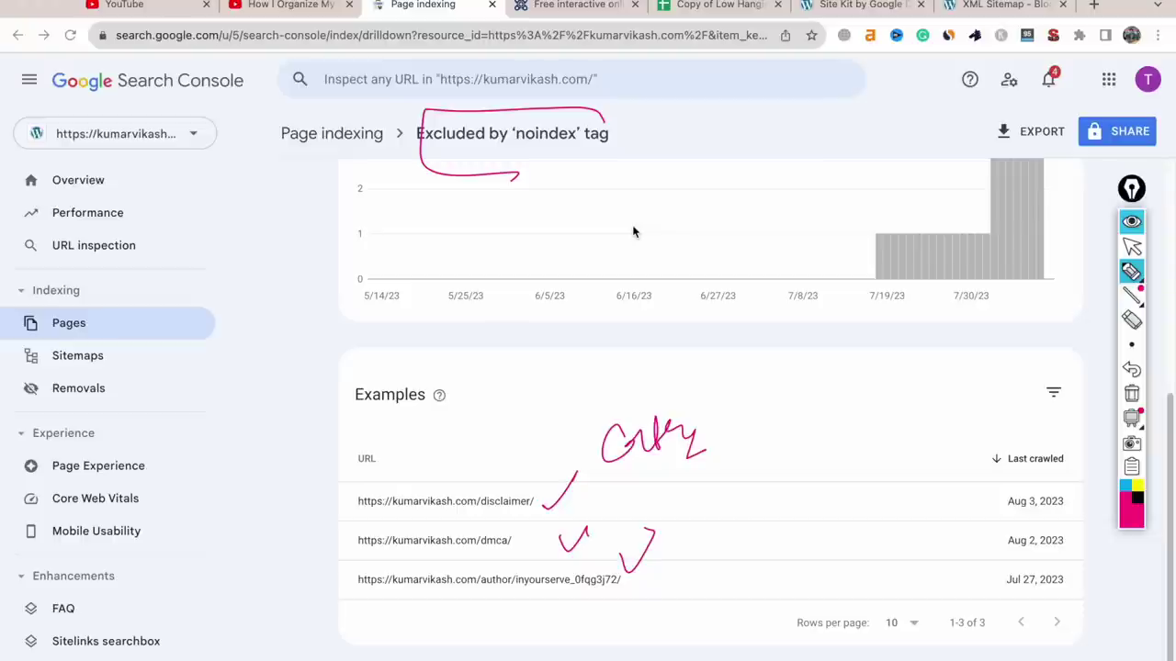
pyautogui.moveTo(561, 117)
pyautogui.mouseDown()
pyautogui.moveTo(538, 114)
pyautogui.moveTo(509, 161)
pyautogui.moveTo(564, 160)
pyautogui.mouseUp()
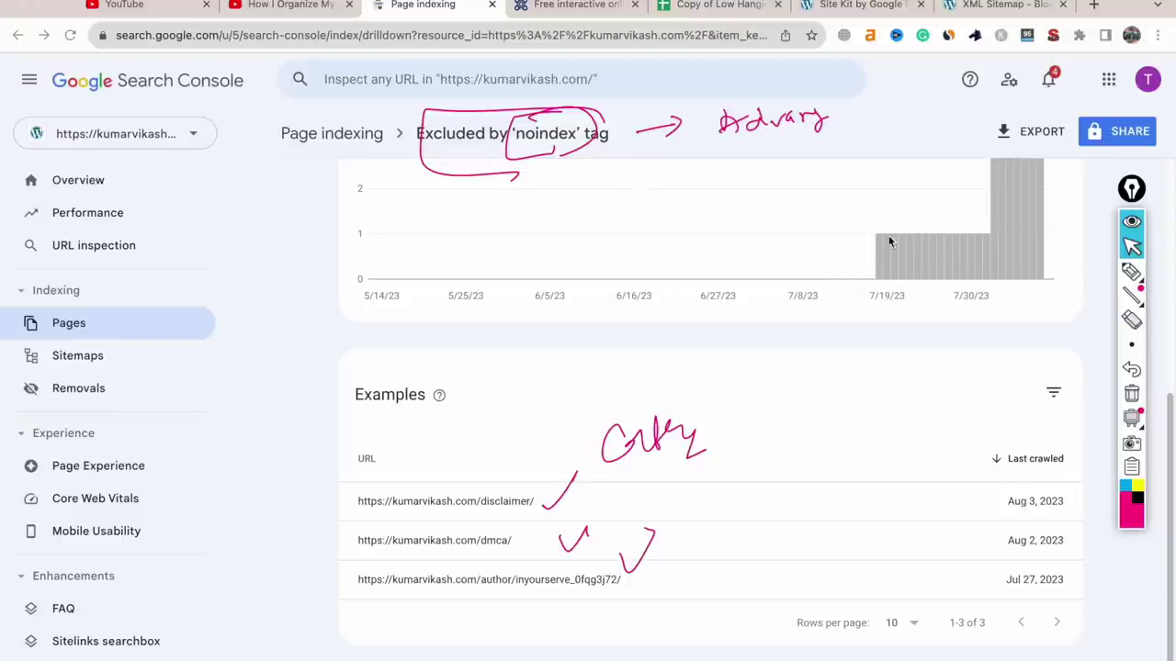
# Switch to the WordPress admin, open the post "How To Sync Local Files Spotify" for editing, and show its Rank Math Advanced settings
pyautogui.click(975, 7)
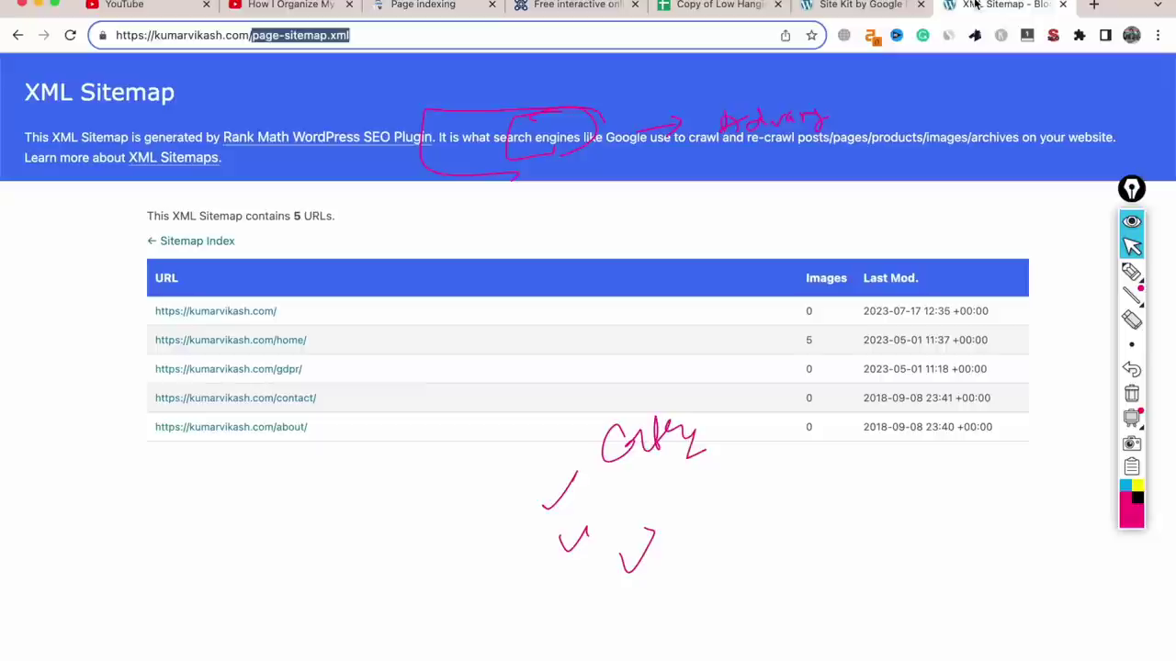
pyautogui.click(864, 6)
pyautogui.click(58, 229)
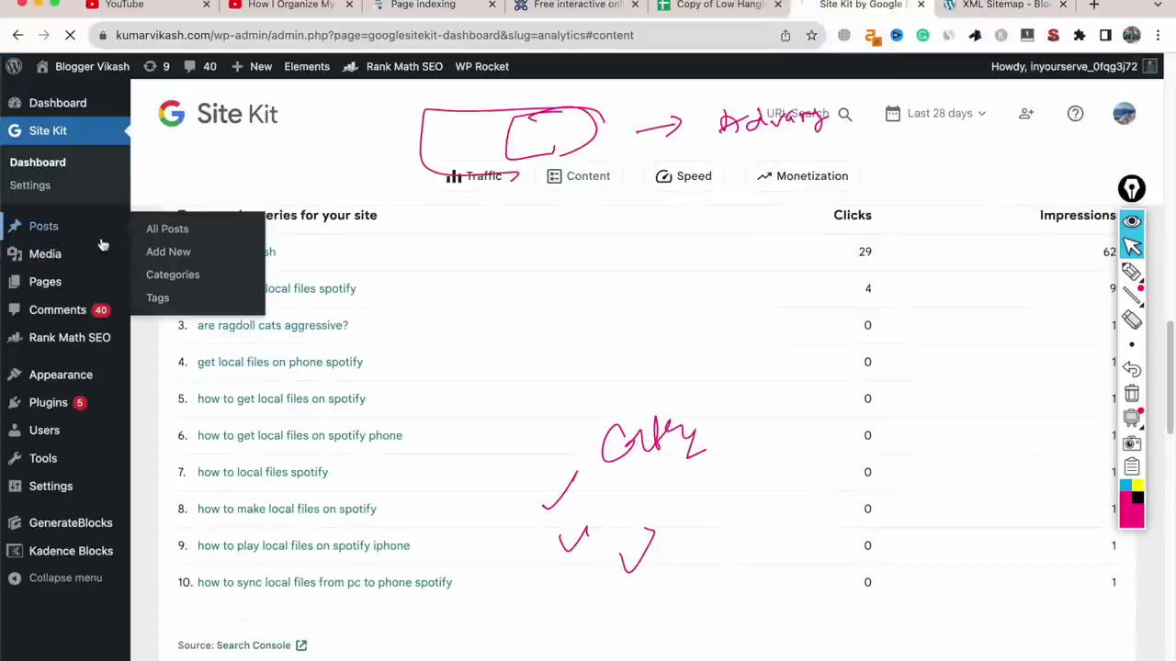
pyautogui.click(193, 559)
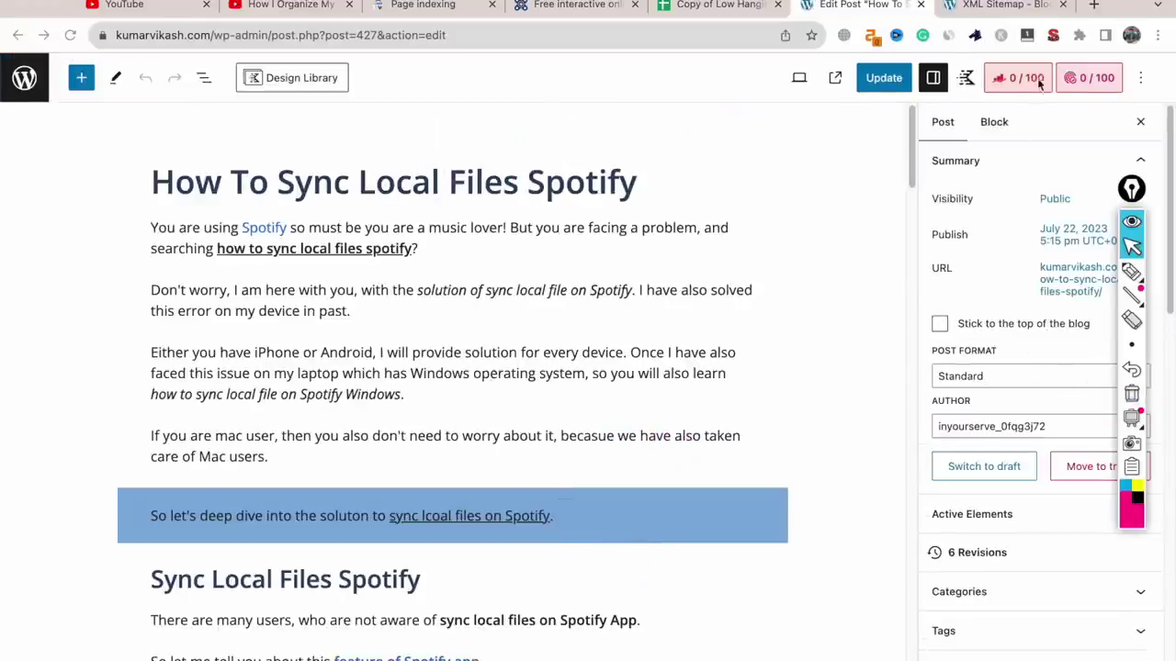
pyautogui.click(1015, 81)
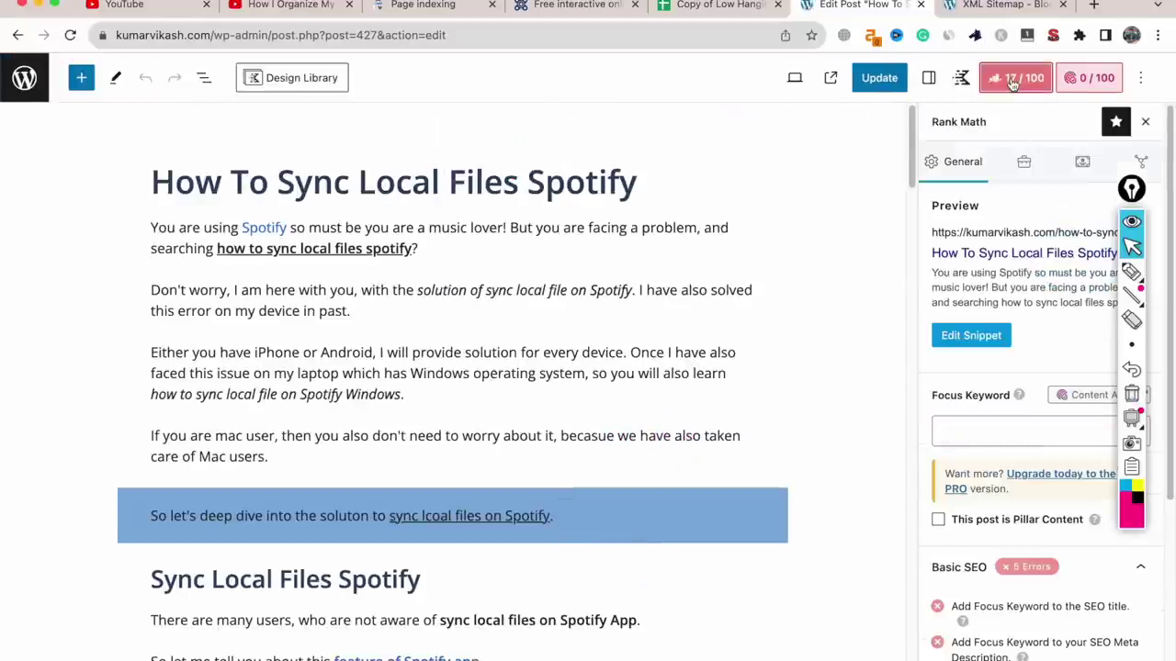
pyautogui.click(1027, 168)
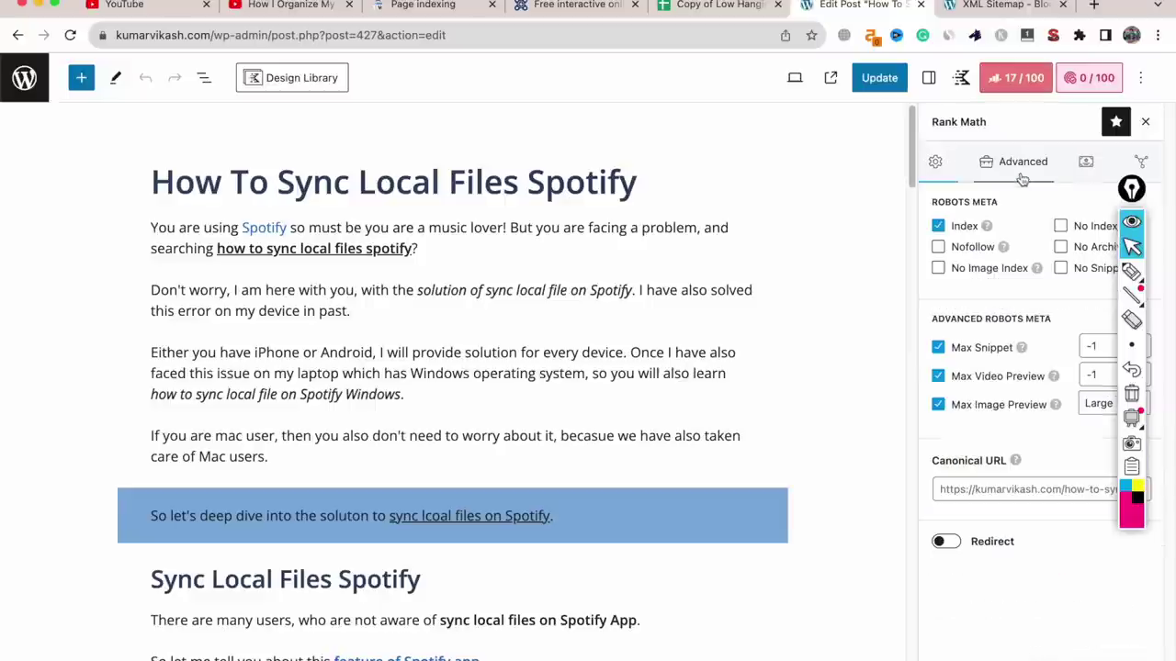
# Switch the post's robots meta to No Index, set it back to Index, and update the post
pyautogui.click(1061, 228)
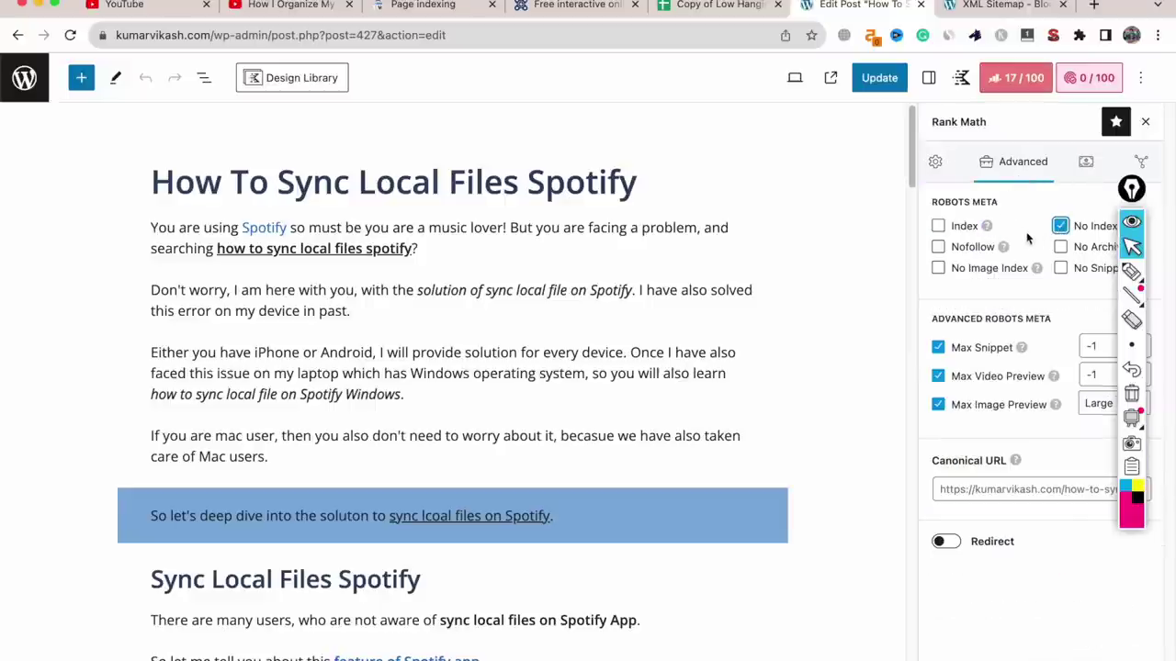
pyautogui.click(939, 227)
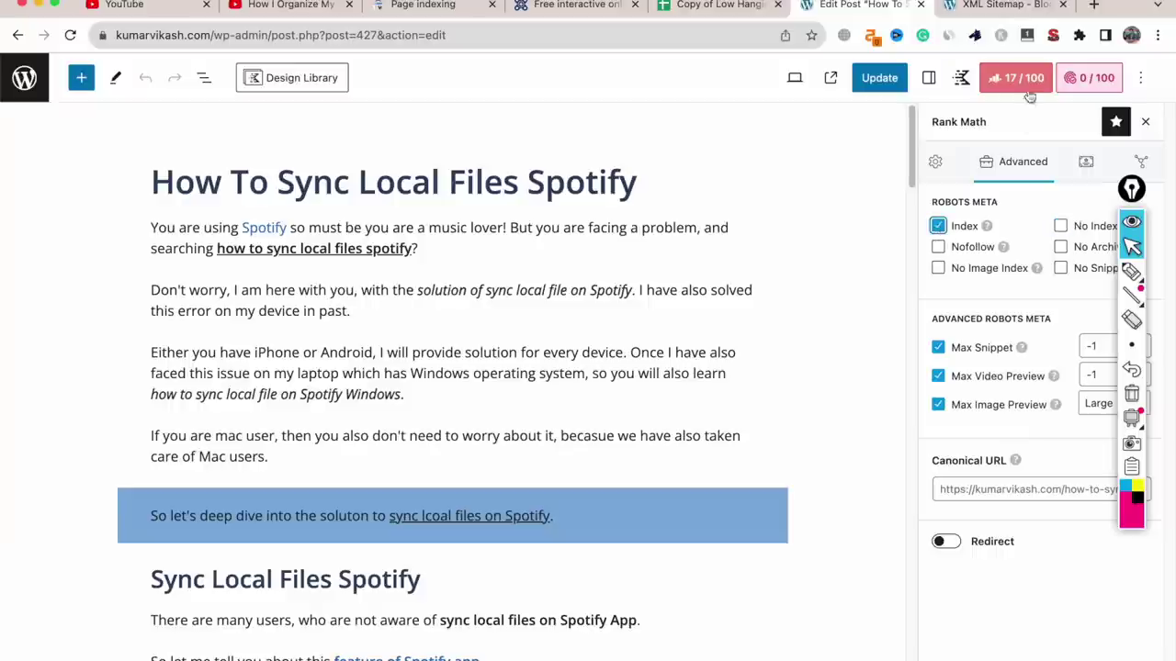
pyautogui.click(893, 79)
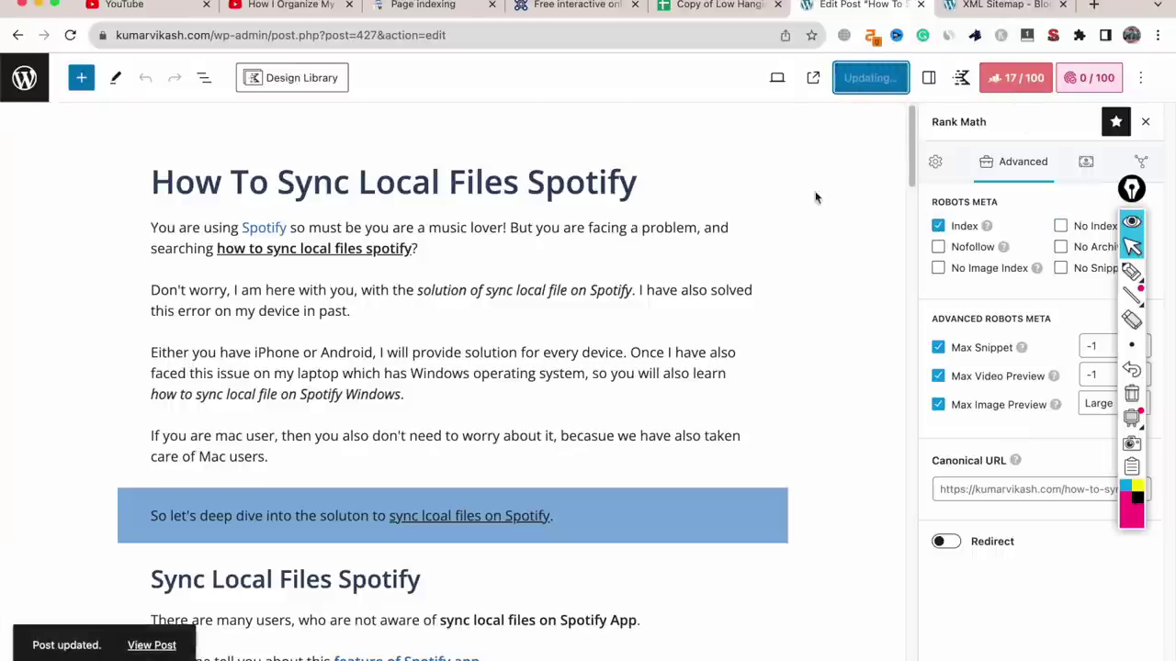
# Write circled pen notes "Ignore" and "90%" on Search Console's noindex report, clear them, and return to the Page indexing report
pyautogui.click(431, 5)
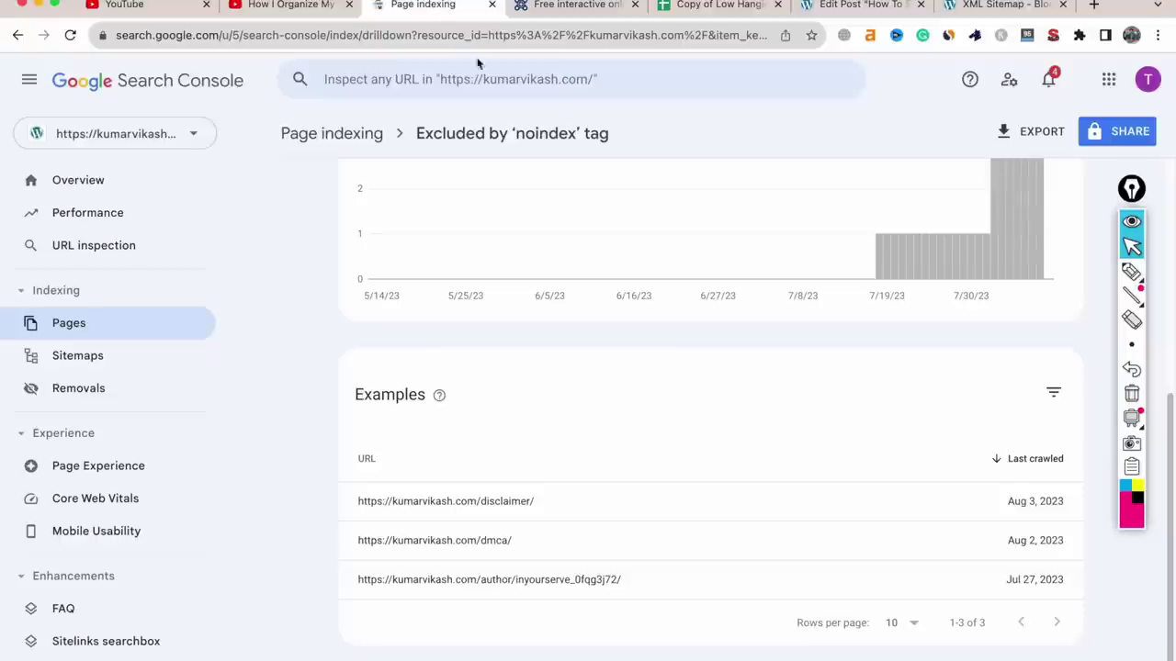
pyautogui.click(1131, 272)
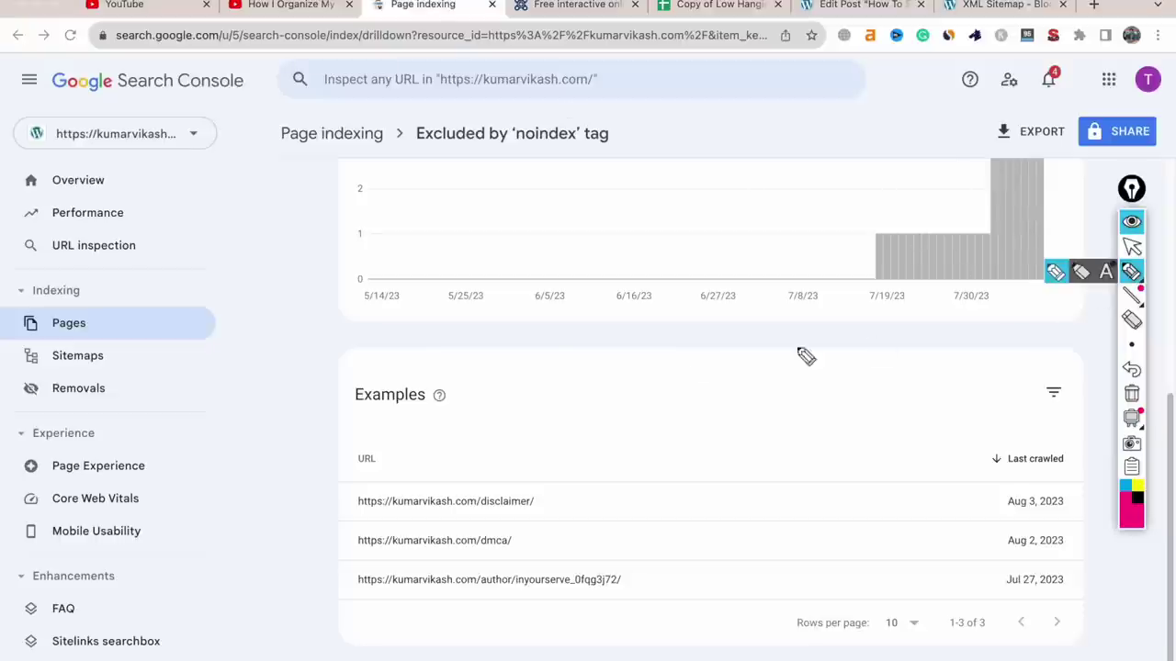
pyautogui.moveTo(575, 367)
pyautogui.mouseDown()
pyautogui.moveTo(630, 362)
pyautogui.moveTo(556, 367)
pyautogui.moveTo(656, 326)
pyautogui.mouseUp()
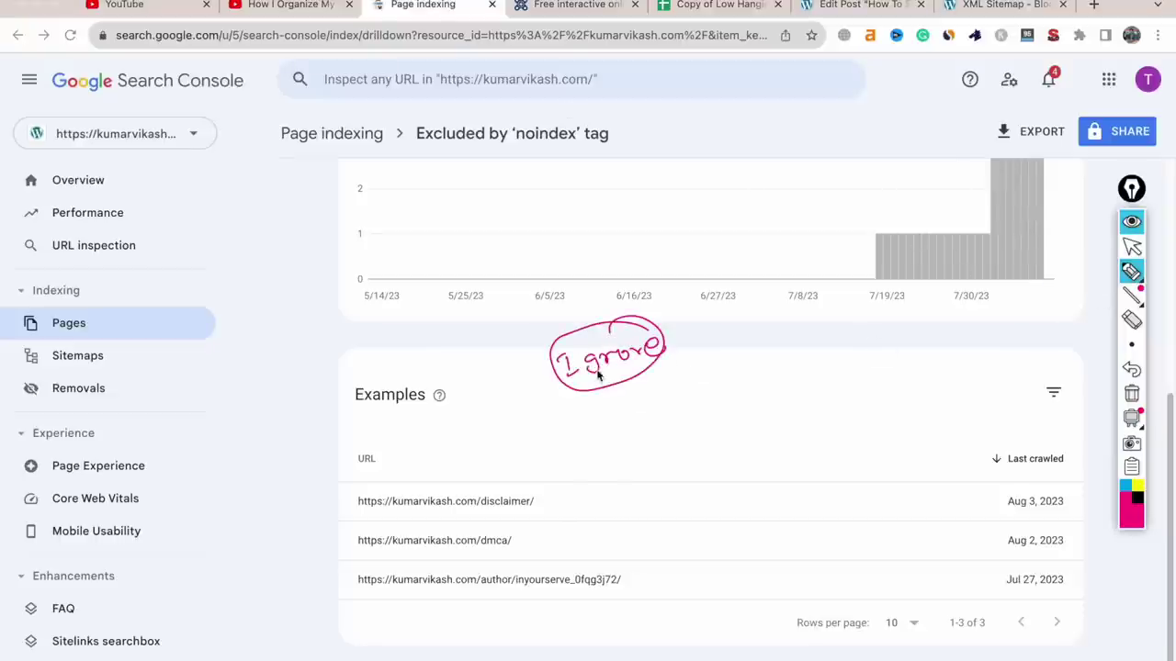
pyautogui.moveTo(721, 124)
pyautogui.mouseDown()
pyautogui.moveTo(708, 137)
pyautogui.moveTo(760, 124)
pyautogui.moveTo(718, 105)
pyautogui.moveTo(779, 129)
pyautogui.moveTo(769, 138)
pyautogui.mouseUp()
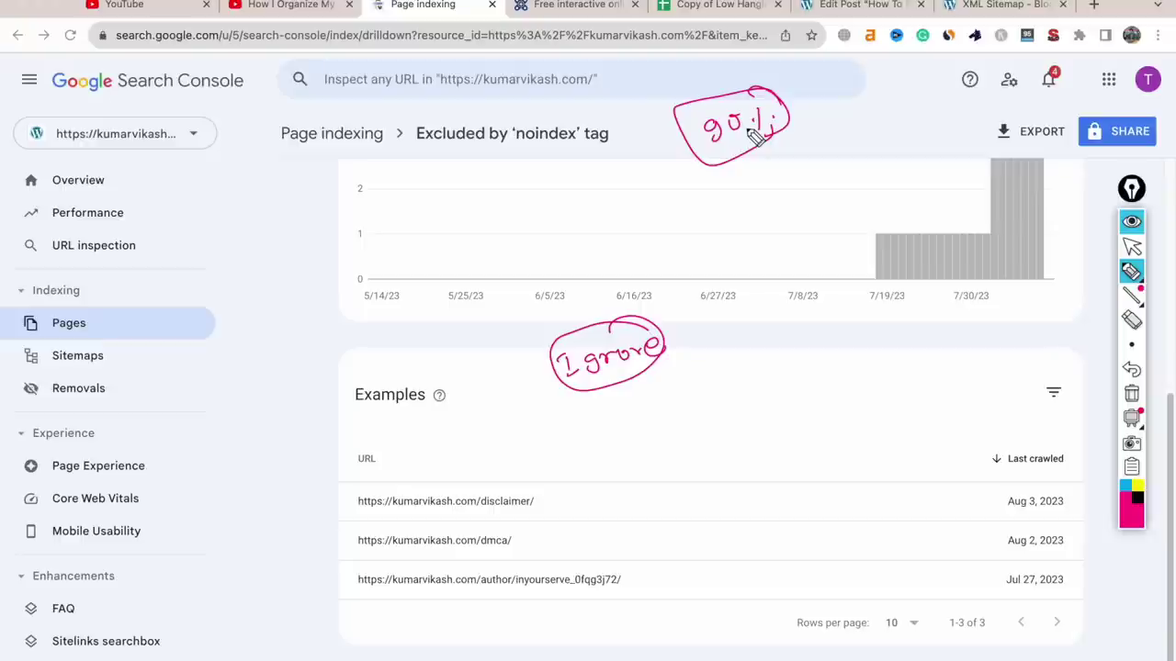
pyautogui.click(1131, 393)
pyautogui.click(372, 136)
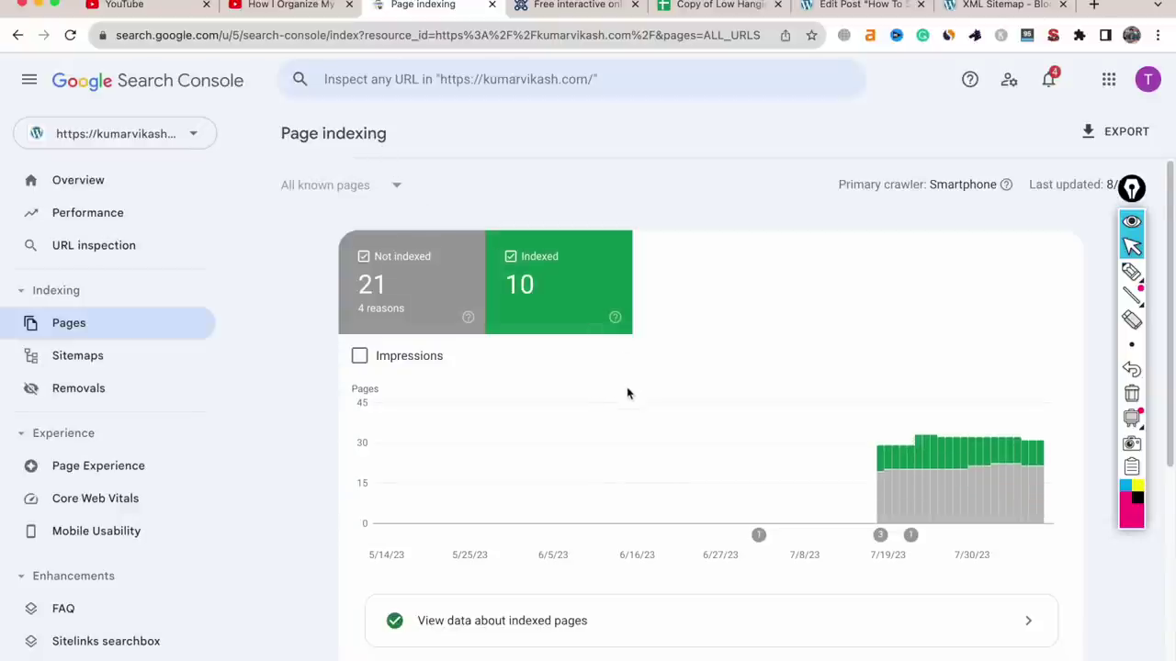
# Mark the "Crawled - currently not indexed" reason with the pen, clear the mark, and open that reason's report
pyautogui.scroll(-3, 628, 393)
pyautogui.scroll(-1, 625, 393)
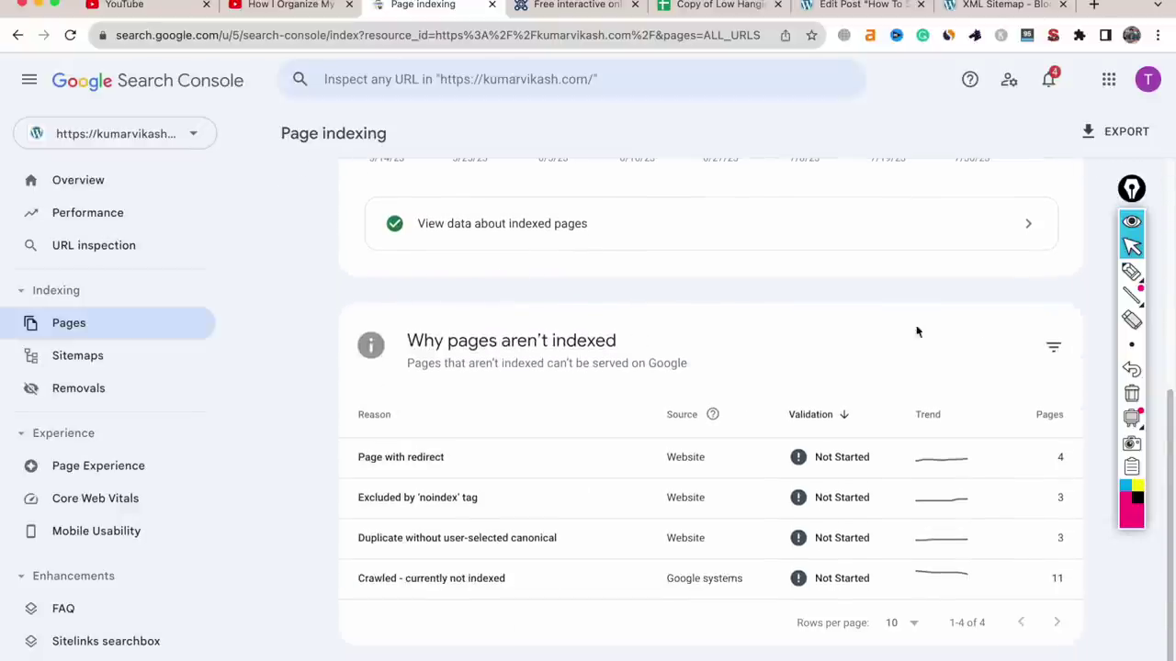
pyautogui.click(1131, 272)
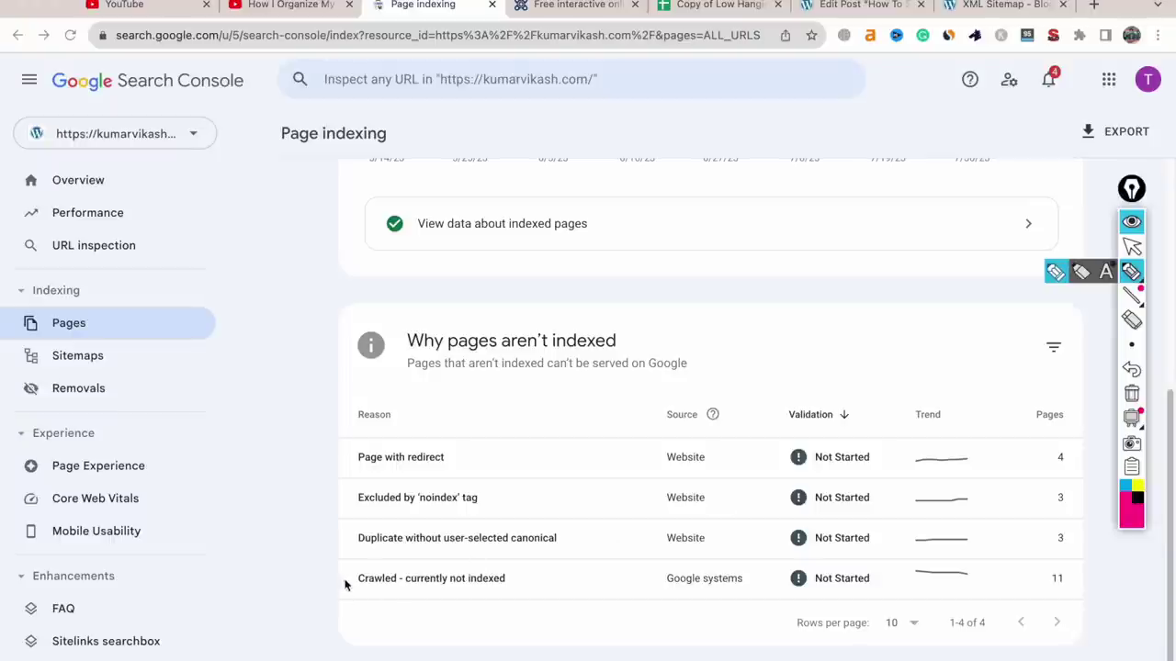
pyautogui.moveTo(370, 564)
pyautogui.mouseDown()
pyautogui.moveTo(375, 598)
pyautogui.moveTo(412, 561)
pyautogui.moveTo(522, 581)
pyautogui.moveTo(433, 603)
pyautogui.mouseUp()
pyautogui.click(1132, 272)
pyautogui.click(1131, 394)
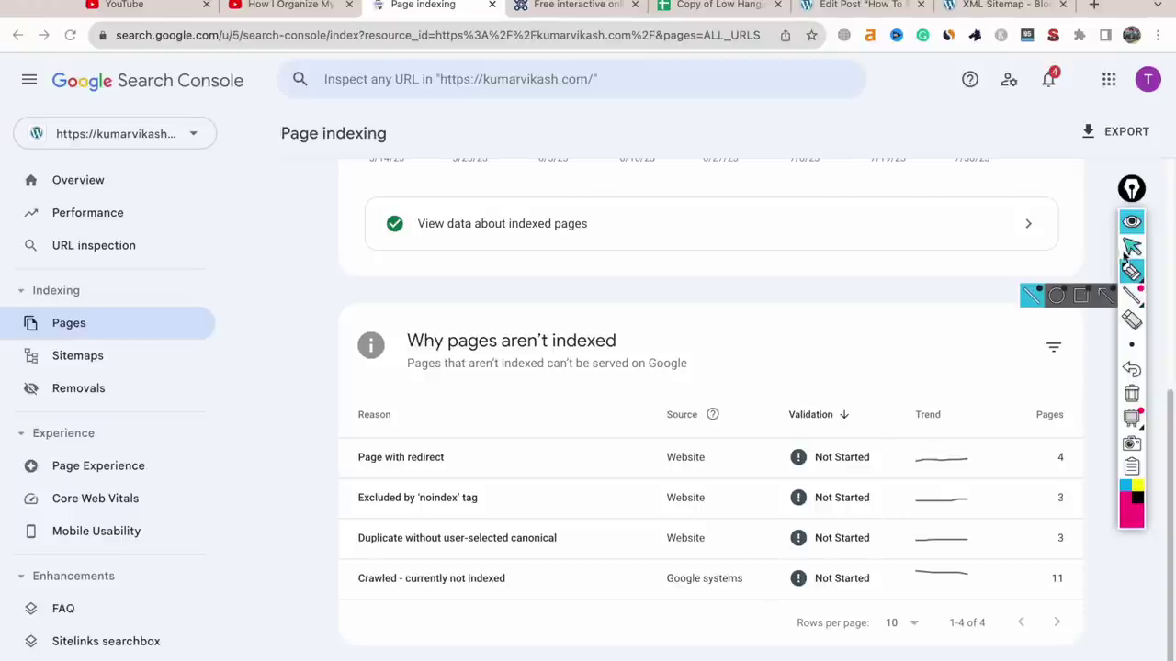
pyautogui.click(1132, 246)
pyautogui.click(588, 577)
# Outline the "Crawled - currently not indexed" heading with the pen and circle the "feed/" ending of the first three example URLs
pyautogui.hotkey('ctrl', 'shift', 'p')
pyautogui.moveTo(618, 113)
pyautogui.mouseDown()
pyautogui.moveTo(389, 128)
pyautogui.moveTo(470, 184)
pyautogui.mouseUp()
pyautogui.moveTo(598, 120)
pyautogui.mouseDown()
pyautogui.moveTo(609, 183)
pyautogui.moveTo(532, 182)
pyautogui.mouseUp()
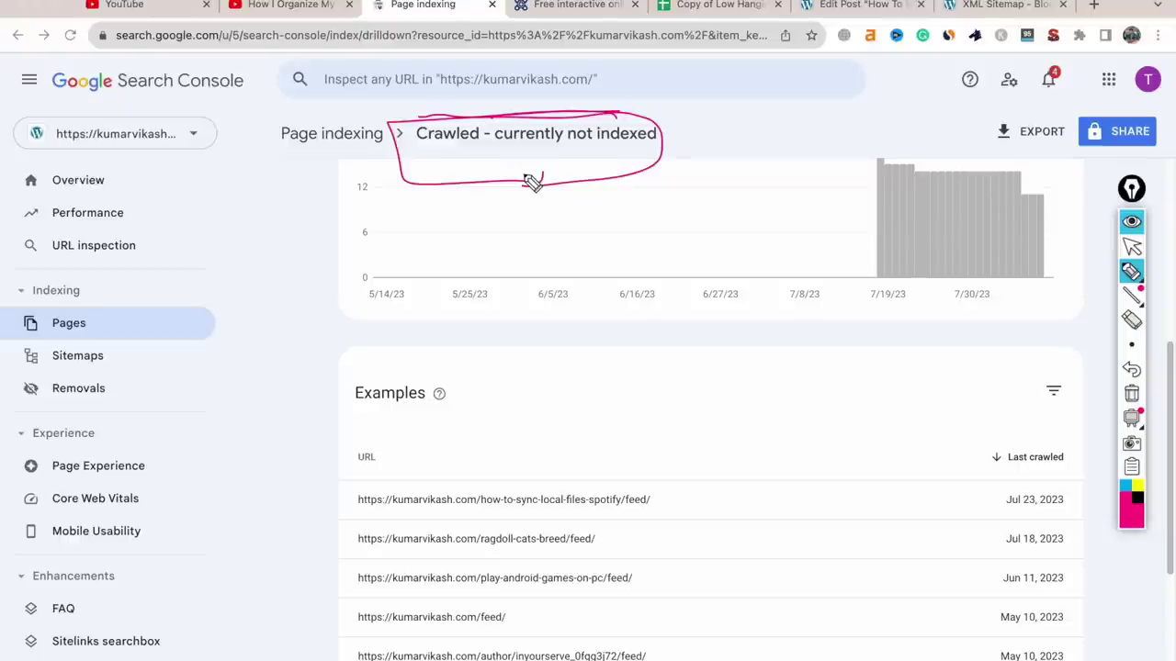
pyautogui.moveTo(655, 472)
pyautogui.mouseDown()
pyautogui.moveTo(627, 484)
pyautogui.moveTo(662, 483)
pyautogui.mouseUp()
pyautogui.moveTo(602, 524)
pyautogui.mouseDown()
pyautogui.moveTo(583, 533)
pyautogui.moveTo(588, 542)
pyautogui.moveTo(639, 554)
pyautogui.mouseUp()
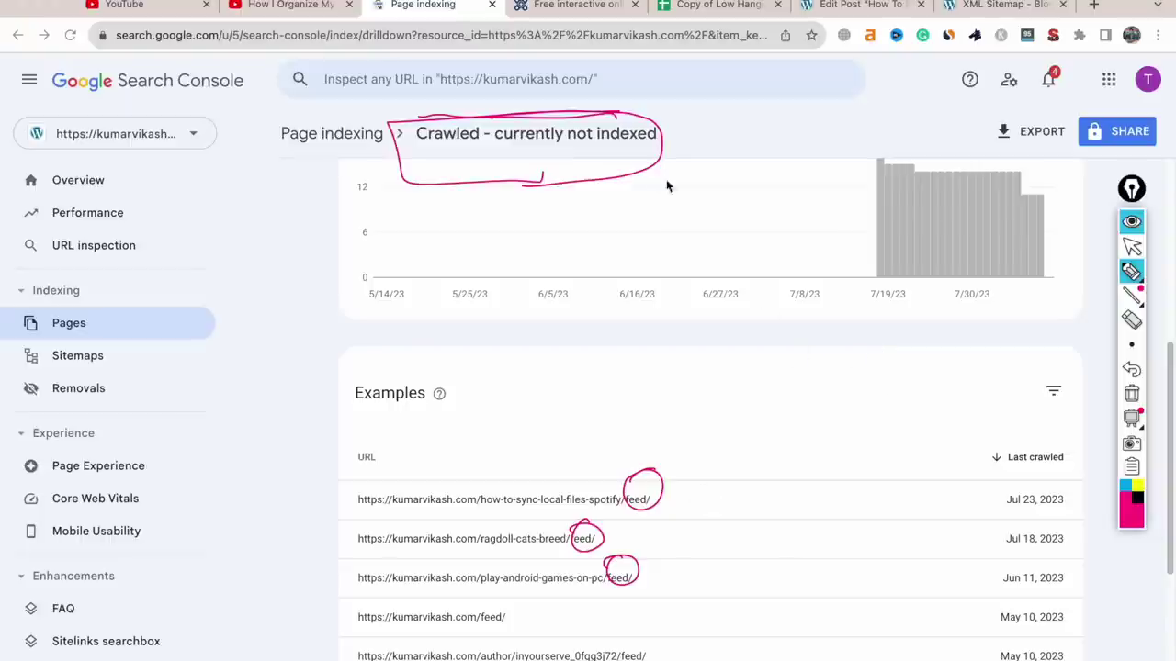
# Tick the report heading, write circled pen notes "Error" and "post", draw an arrow toward the example URLs, and clear all markings
pyautogui.moveTo(624, 147)
pyautogui.mouseDown()
pyautogui.moveTo(650, 164)
pyautogui.moveTo(689, 113)
pyautogui.moveTo(746, 124)
pyautogui.moveTo(790, 107)
pyautogui.moveTo(757, 158)
pyautogui.mouseUp()
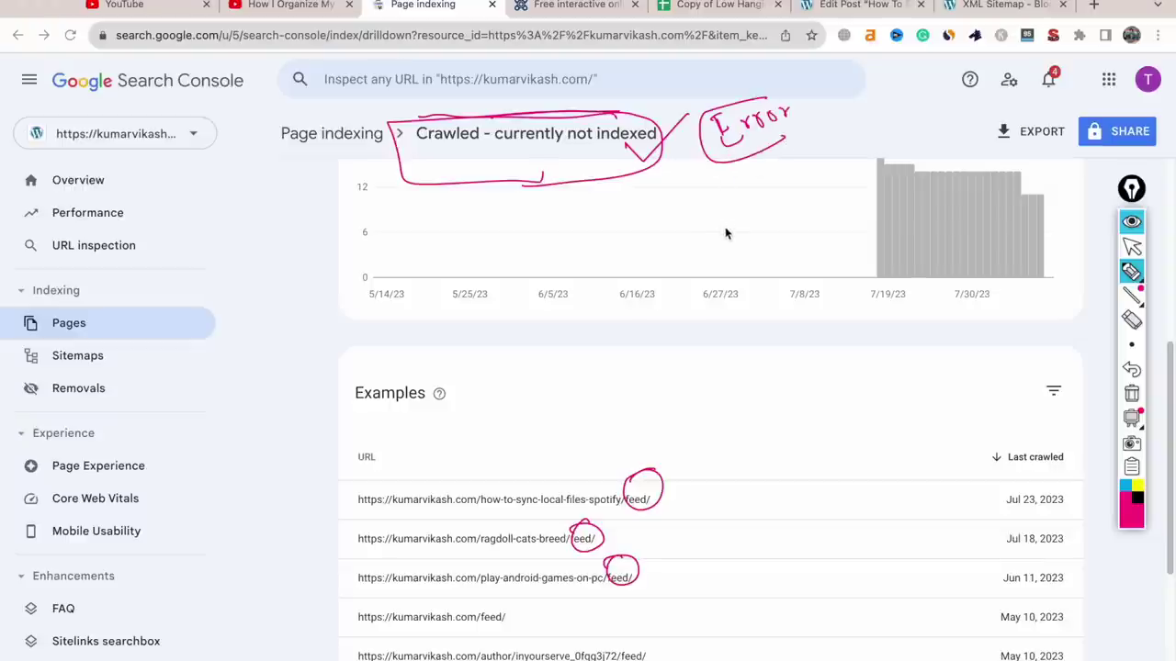
pyautogui.moveTo(700, 224)
pyautogui.mouseDown()
pyautogui.moveTo(708, 237)
pyautogui.moveTo(772, 208)
pyautogui.moveTo(745, 278)
pyautogui.moveTo(764, 267)
pyautogui.moveTo(787, 288)
pyautogui.moveTo(768, 342)
pyautogui.moveTo(852, 337)
pyautogui.moveTo(771, 211)
pyautogui.moveTo(762, 237)
pyautogui.mouseUp()
pyautogui.moveTo(746, 423)
pyautogui.mouseDown()
pyautogui.moveTo(735, 504)
pyautogui.moveTo(768, 471)
pyautogui.mouseUp()
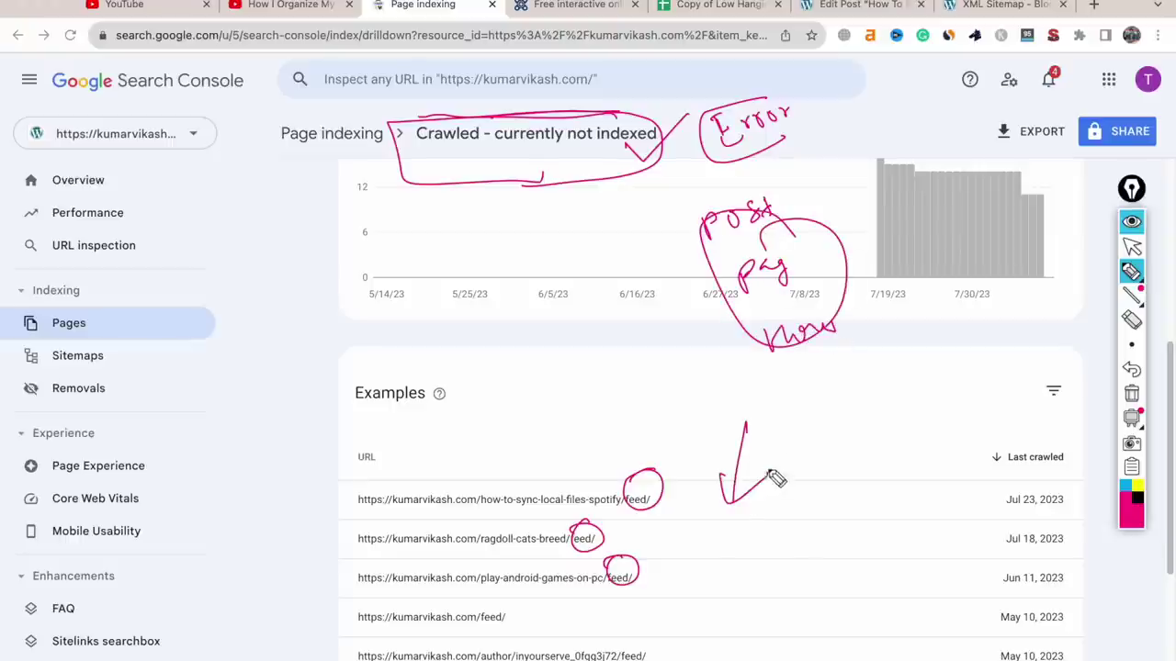
pyautogui.click(1131, 393)
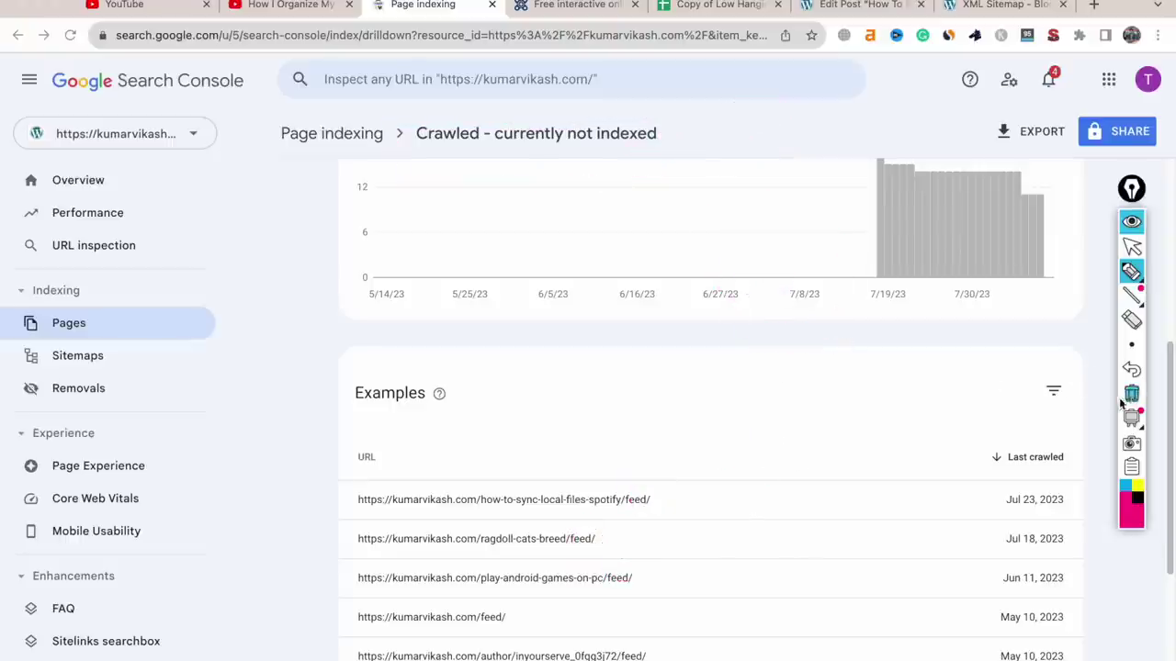
pyautogui.click(1132, 246)
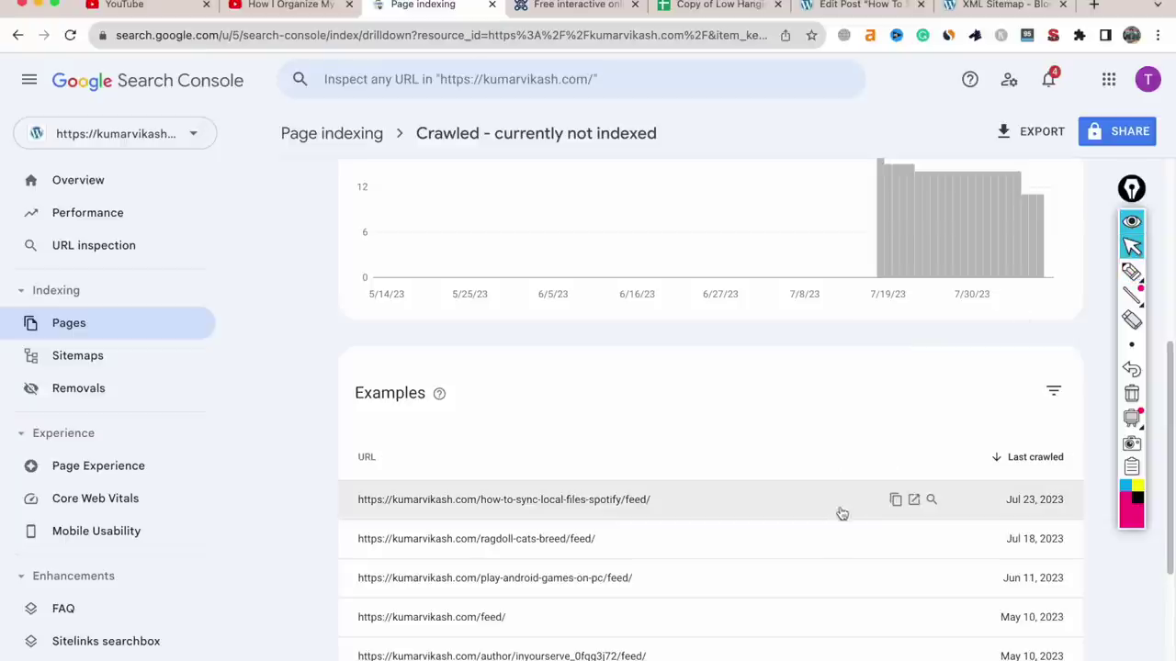
# Open the how-to-sync-local-files-spotify feed URL in a new tab and annotate its XML with a circle, ticks and a boxed "Ignore"
pyautogui.click(914, 501)
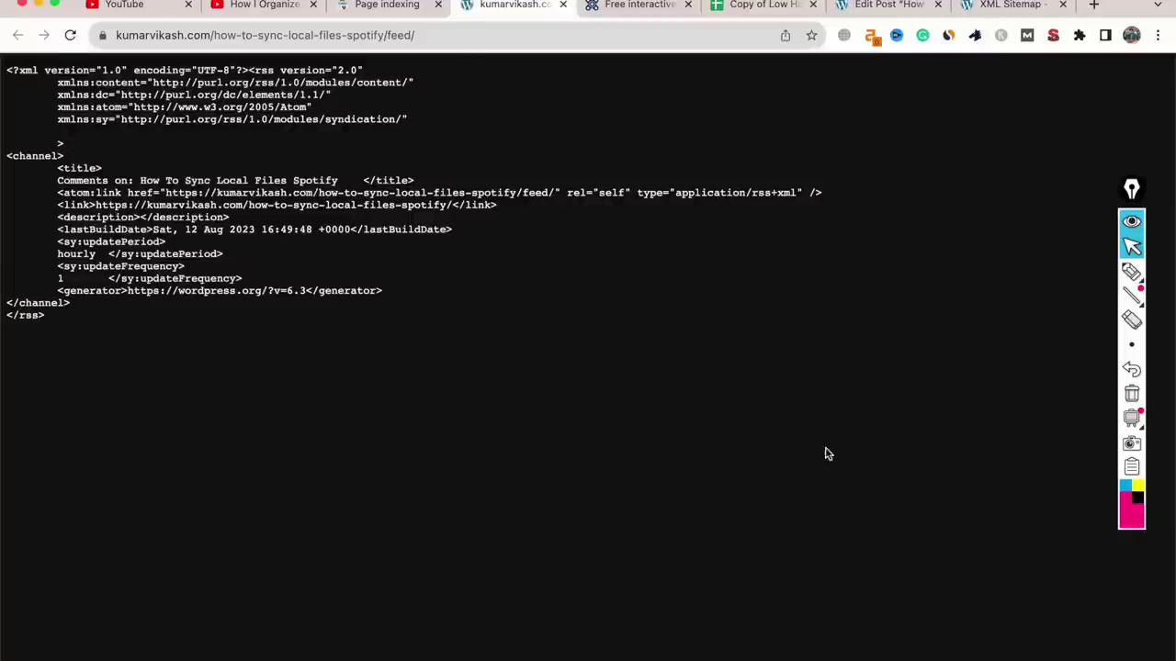
pyautogui.click(1131, 272)
pyautogui.moveTo(510, 69)
pyautogui.mouseDown()
pyautogui.moveTo(381, 404)
pyautogui.moveTo(342, 138)
pyautogui.mouseUp()
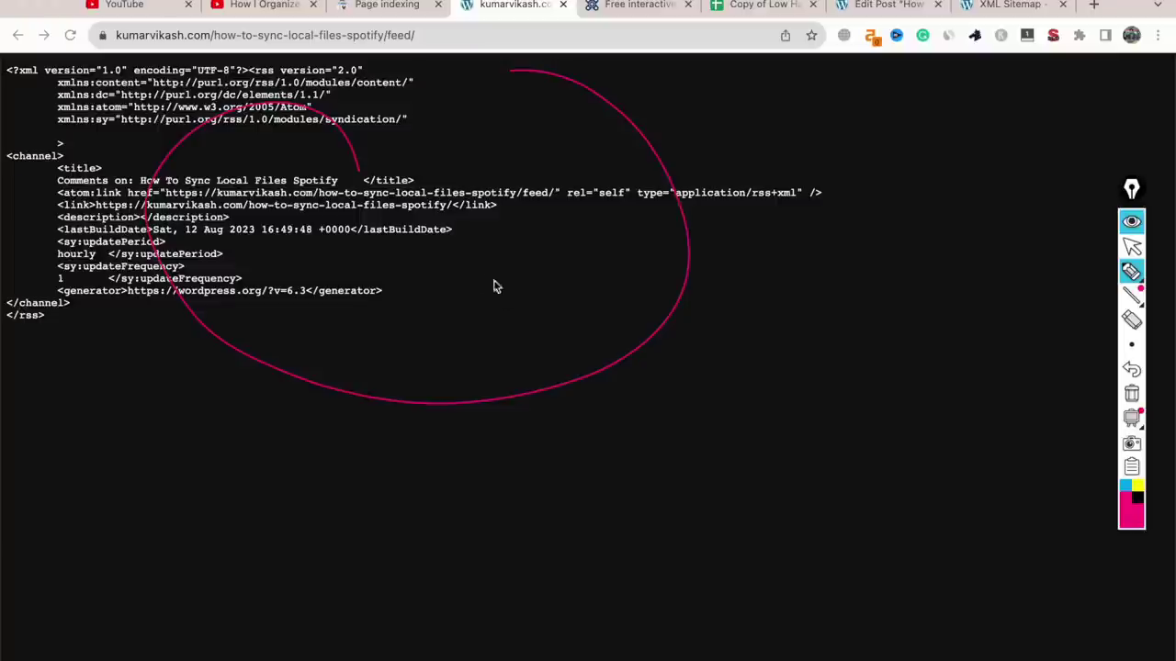
pyautogui.moveTo(626, 425)
pyautogui.mouseDown()
pyautogui.moveTo(645, 472)
pyautogui.moveTo(692, 454)
pyautogui.moveTo(720, 416)
pyautogui.moveTo(766, 396)
pyautogui.moveTo(779, 369)
pyautogui.moveTo(603, 470)
pyautogui.moveTo(704, 389)
pyautogui.moveTo(729, 472)
pyautogui.mouseUp()
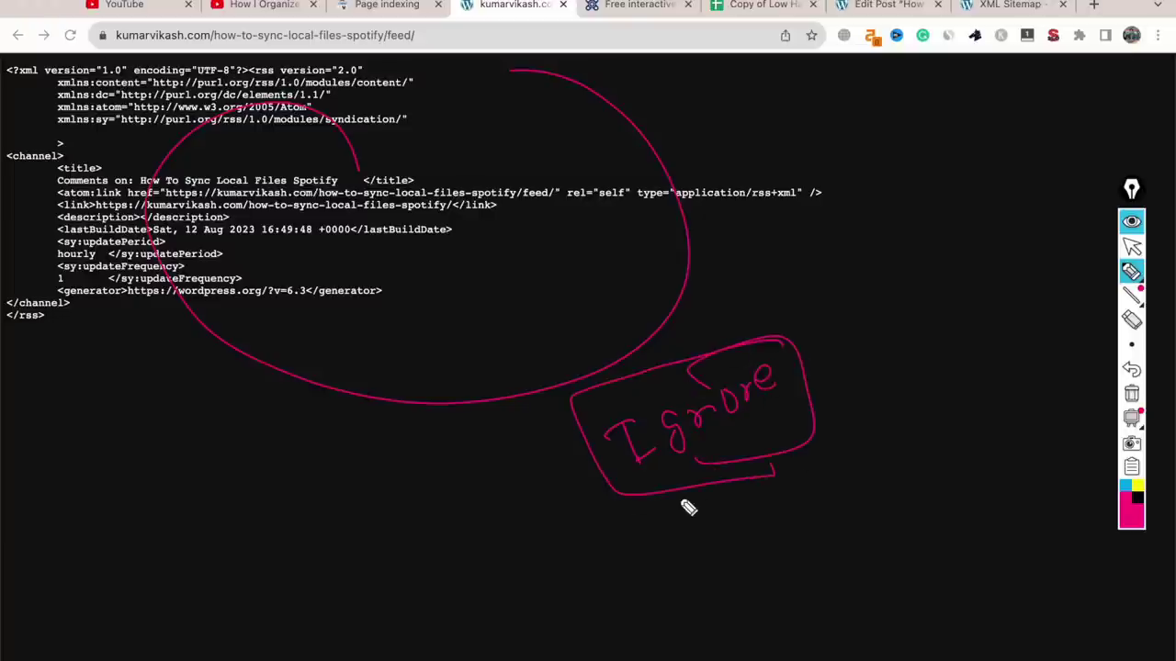
pyautogui.moveTo(85, 284)
pyautogui.mouseDown()
pyautogui.moveTo(134, 270)
pyautogui.moveTo(173, 149)
pyautogui.mouseUp()
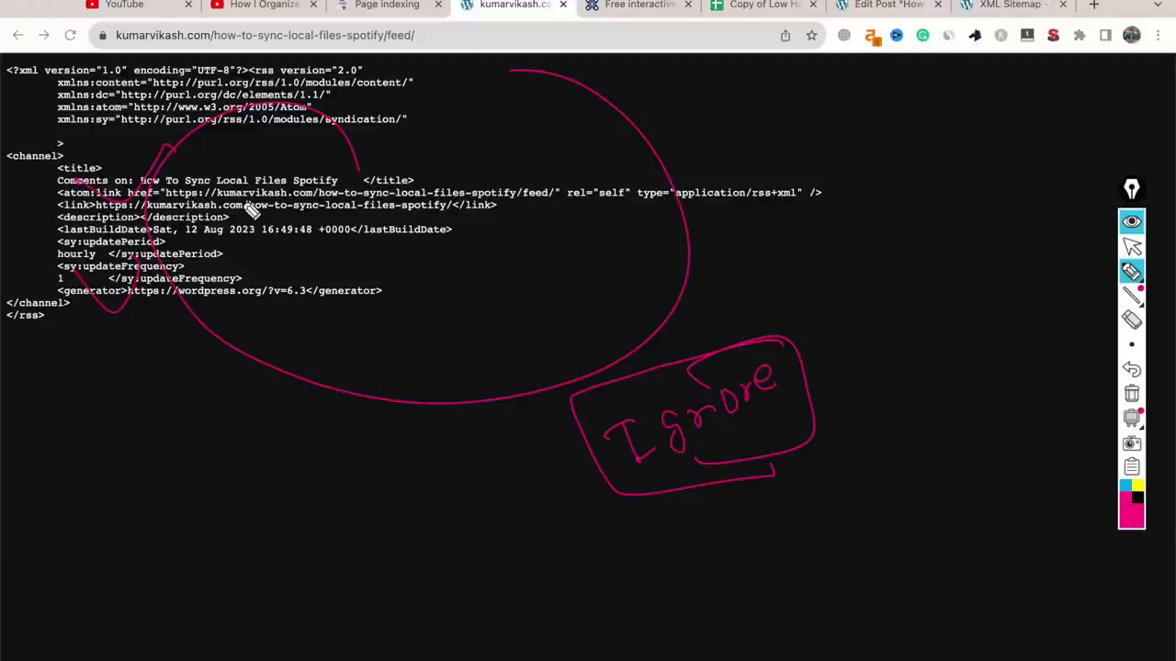
# Clear the pen marks, switch back to Search Console, and return to the "Why pages aren't indexed" list on the Page indexing report
pyautogui.click(1128, 397)
pyautogui.hotkey('ctrl', 'shift', 'Tab')
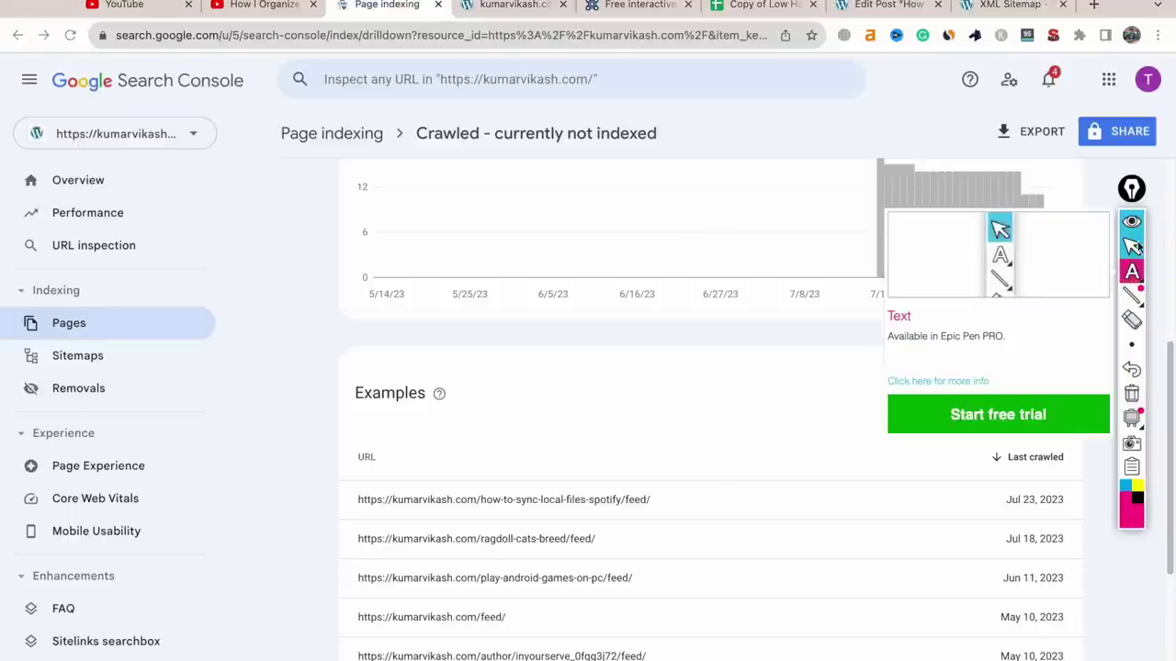
pyautogui.click(351, 134)
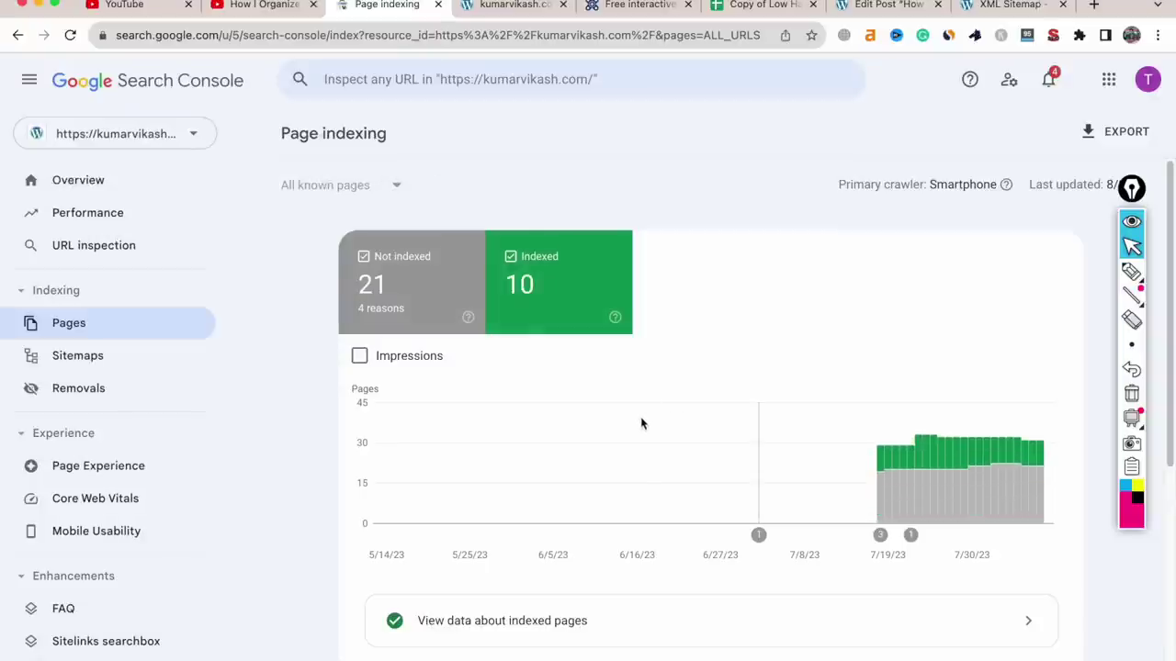
pyautogui.scroll(-5, 634, 408)
pyautogui.scroll(-3, 646, 403)
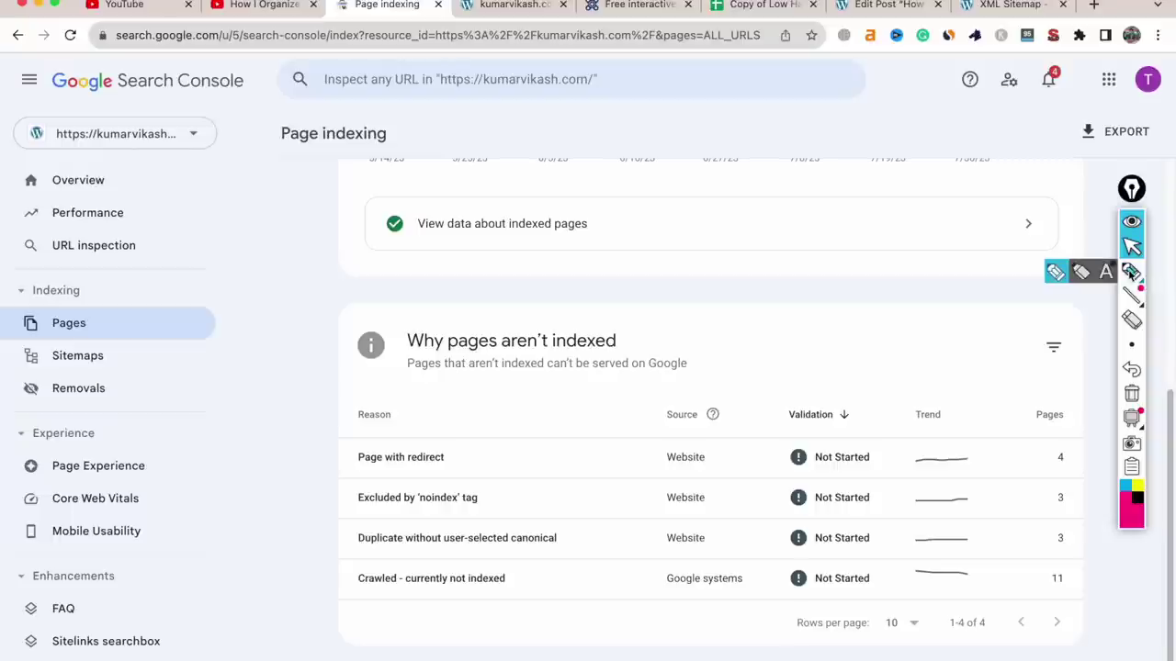
# Write pen note 1 as a circled "Quality" and note 2 as two crossed boxes joined by an arrow
pyautogui.click(1135, 274)
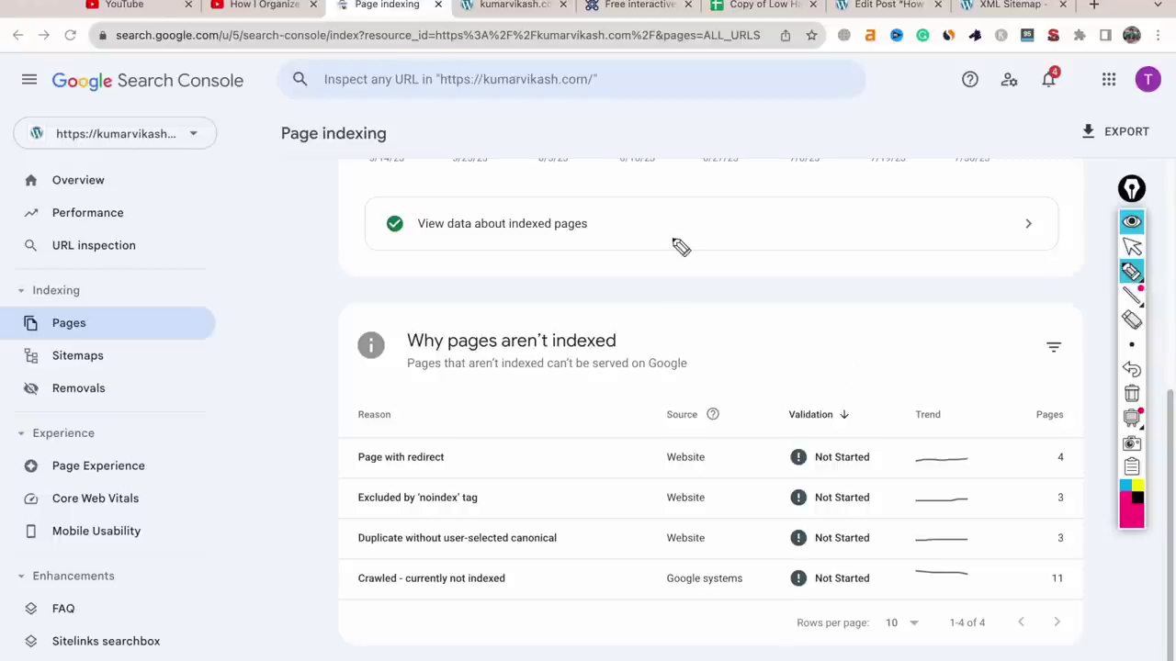
pyautogui.moveTo(689, 221)
pyautogui.mouseDown()
pyautogui.moveTo(769, 221)
pyautogui.moveTo(792, 237)
pyautogui.moveTo(684, 204)
pyautogui.moveTo(721, 241)
pyautogui.mouseUp()
pyautogui.moveTo(644, 251)
pyautogui.mouseDown()
pyautogui.moveTo(677, 315)
pyautogui.moveTo(798, 267)
pyautogui.moveTo(834, 320)
pyautogui.moveTo(851, 306)
pyautogui.moveTo(803, 331)
pyautogui.moveTo(829, 309)
pyautogui.mouseUp()
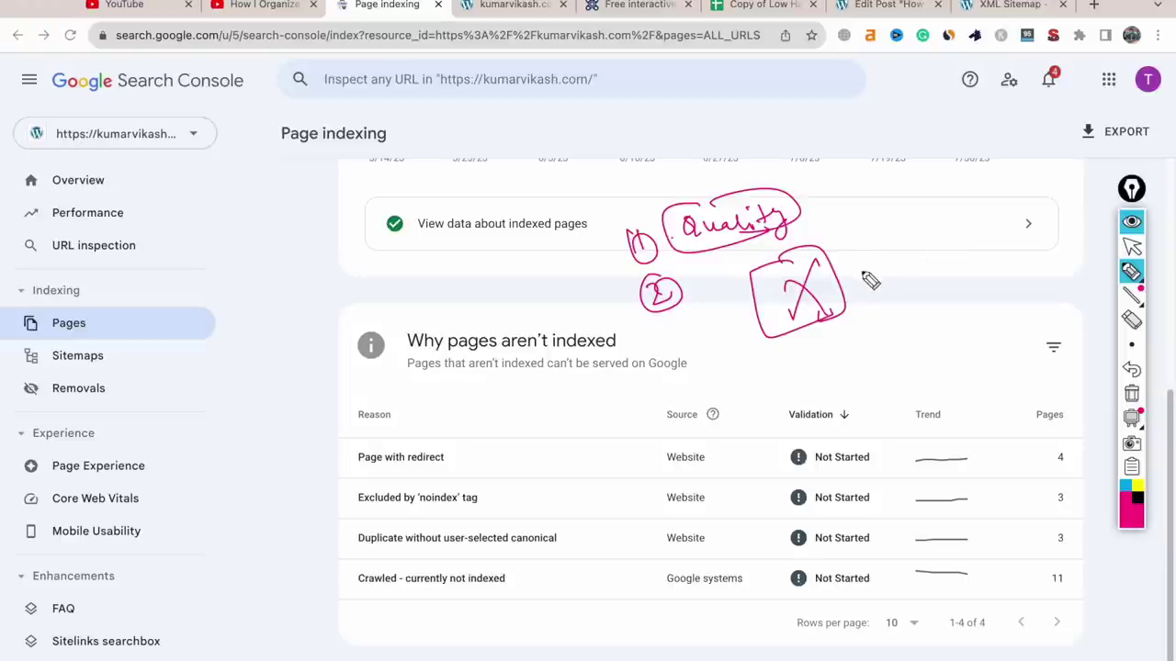
pyautogui.moveTo(853, 292)
pyautogui.mouseDown()
pyautogui.moveTo(932, 246)
pyautogui.moveTo(928, 257)
pyautogui.mouseUp()
pyautogui.moveTo(950, 213)
pyautogui.mouseDown()
pyautogui.moveTo(981, 267)
pyautogui.moveTo(993, 219)
pyautogui.moveTo(1000, 265)
pyautogui.mouseUp()
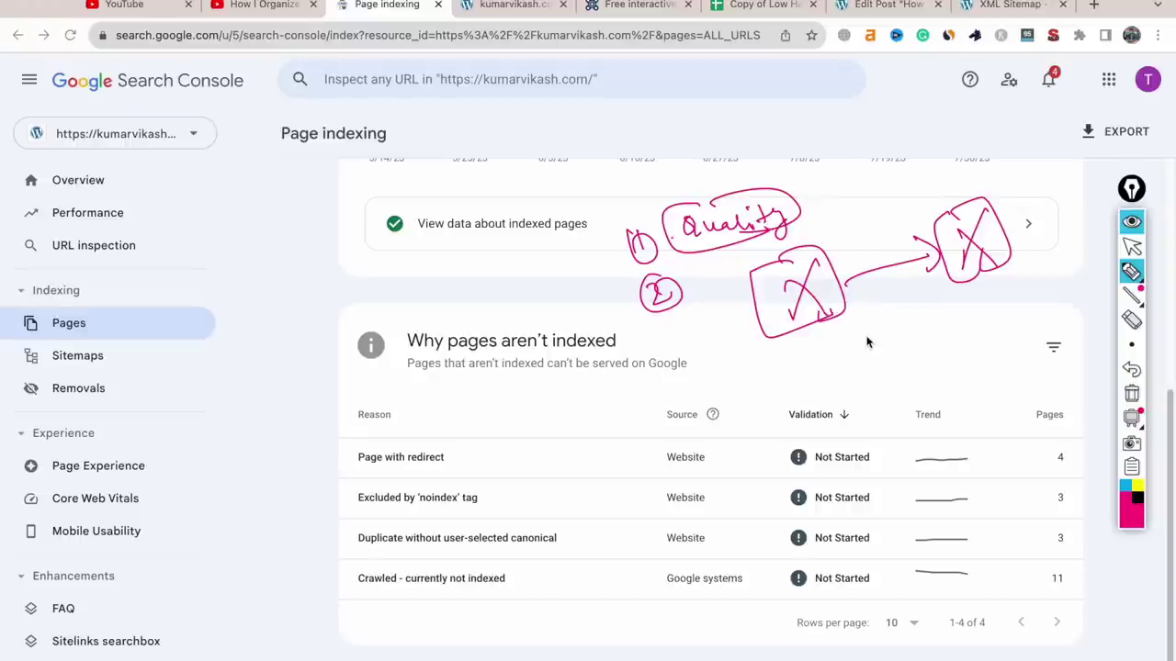
# Add circled pen notes "doubt", "UX" and "5 post", cross the first box again, and clear all markings
pyautogui.moveTo(896, 324)
pyautogui.mouseDown()
pyautogui.moveTo(986, 317)
pyautogui.moveTo(996, 277)
pyautogui.moveTo(992, 323)
pyautogui.moveTo(1056, 296)
pyautogui.moveTo(1086, 314)
pyautogui.moveTo(1008, 293)
pyautogui.moveTo(1081, 310)
pyautogui.mouseUp()
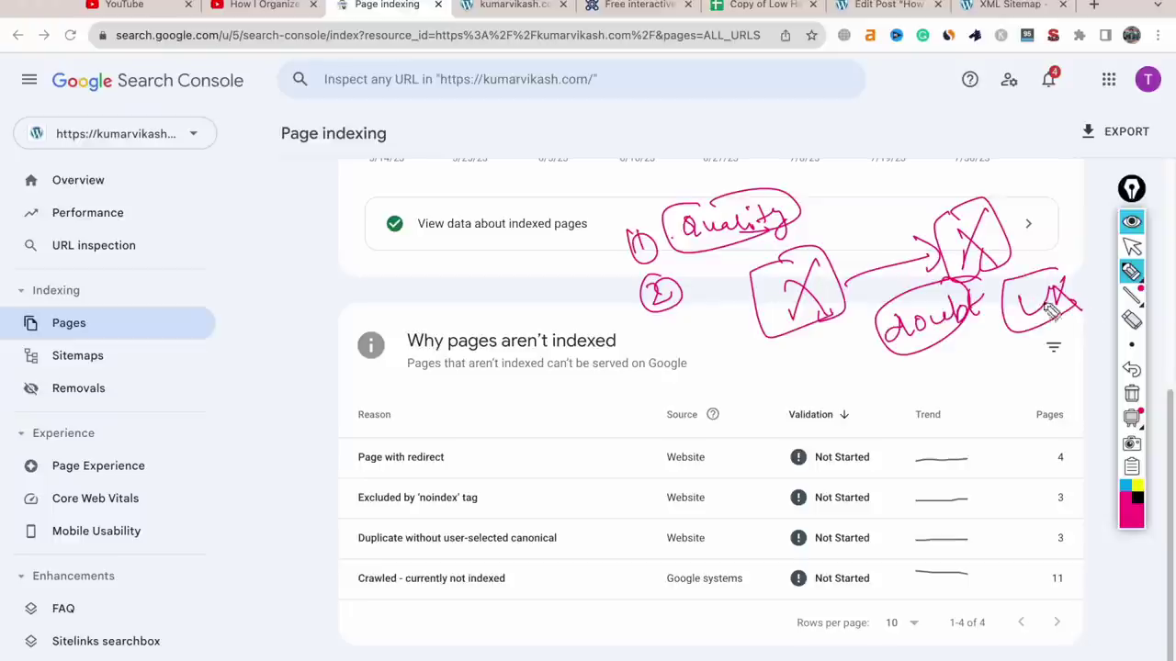
pyautogui.moveTo(809, 294)
pyautogui.mouseDown()
pyautogui.moveTo(822, 265)
pyautogui.moveTo(793, 318)
pyautogui.moveTo(845, 323)
pyautogui.mouseUp()
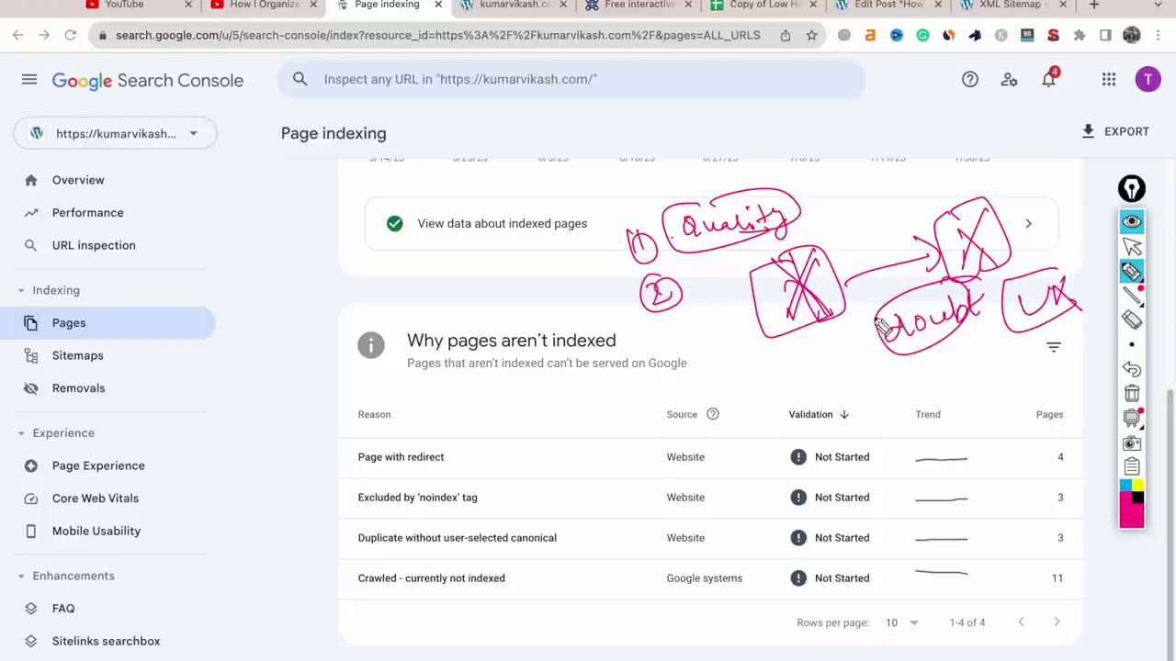
pyautogui.moveTo(296, 232)
pyautogui.mouseDown()
pyautogui.moveTo(281, 237)
pyautogui.moveTo(318, 242)
pyautogui.moveTo(355, 222)
pyautogui.moveTo(363, 184)
pyautogui.moveTo(317, 198)
pyautogui.moveTo(348, 225)
pyautogui.moveTo(360, 213)
pyautogui.mouseUp()
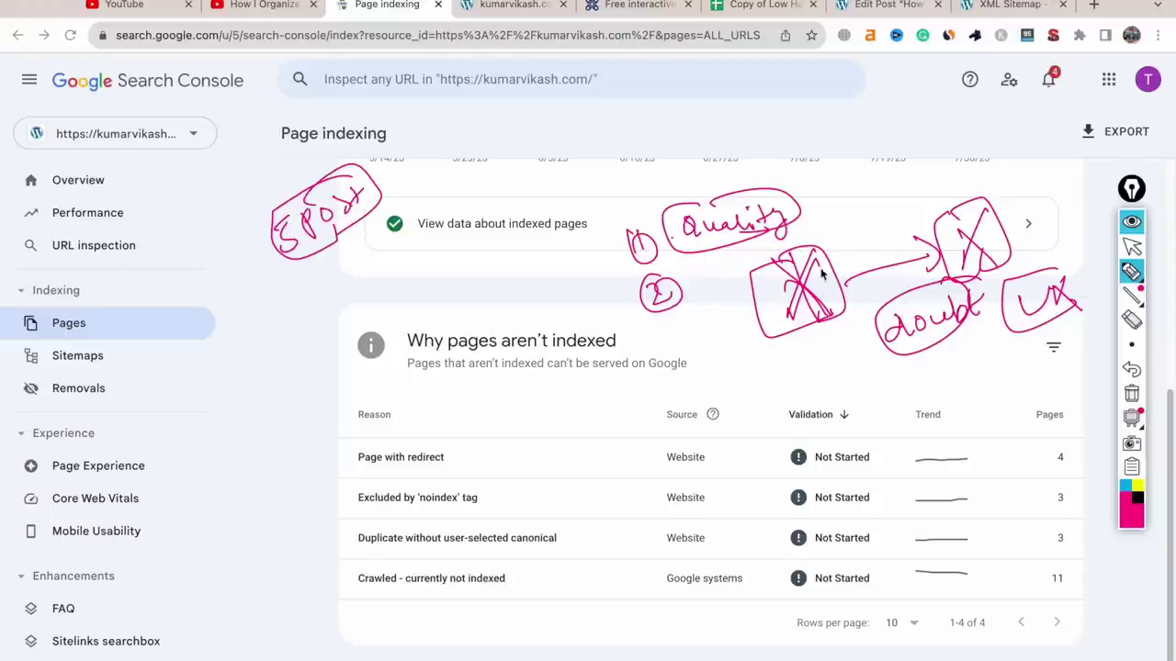
pyautogui.click(1135, 395)
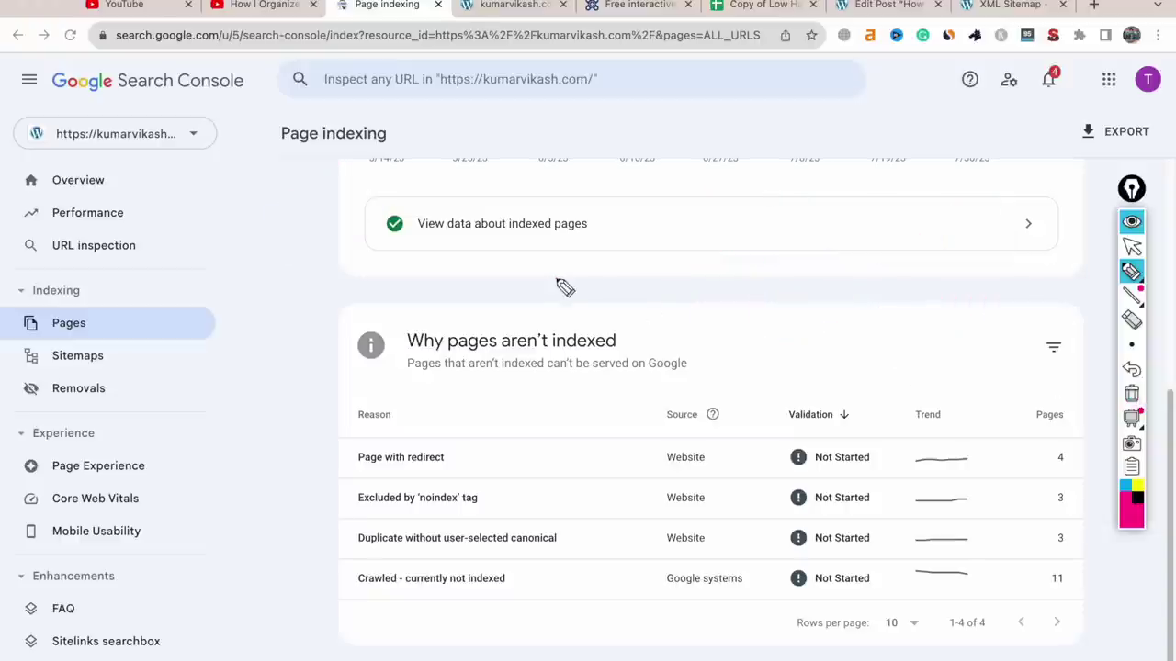
# Write outlined pen notes "Internal", "Today" and "7-10" with an arrow from a box and a large tick, and clear them
pyautogui.moveTo(552, 281)
pyautogui.mouseDown()
pyautogui.moveTo(670, 266)
pyautogui.moveTo(556, 303)
pyautogui.moveTo(629, 244)
pyautogui.mouseUp()
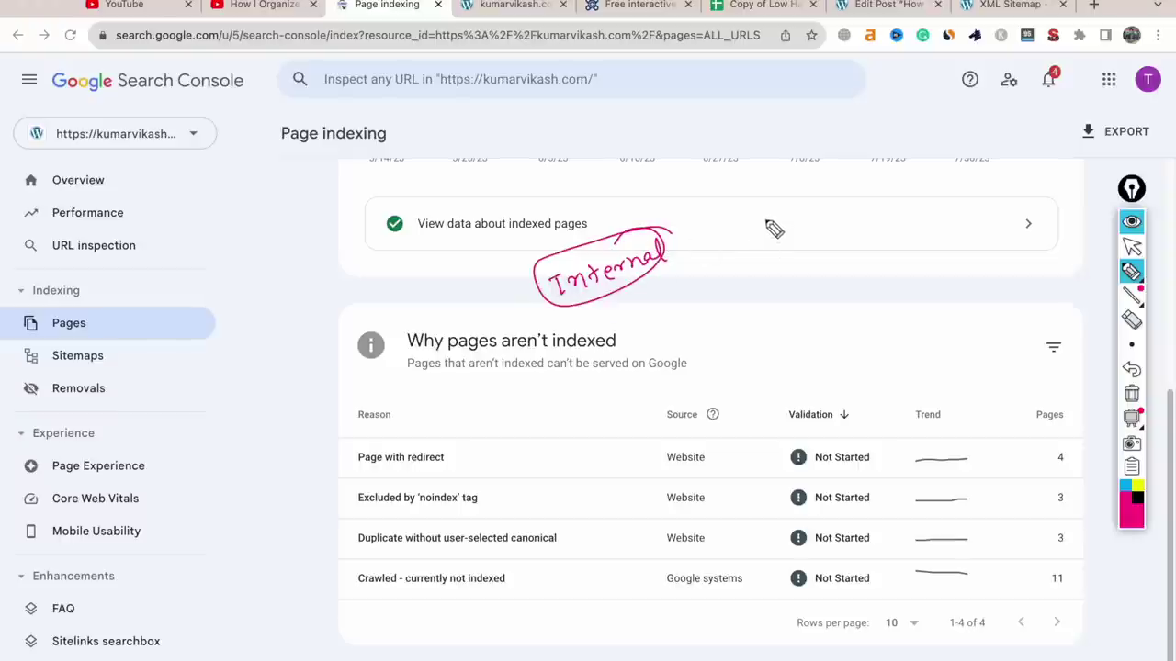
pyautogui.moveTo(768, 221)
pyautogui.mouseDown()
pyautogui.moveTo(757, 217)
pyautogui.moveTo(788, 266)
pyautogui.moveTo(840, 239)
pyautogui.moveTo(782, 239)
pyautogui.moveTo(693, 298)
pyautogui.mouseUp()
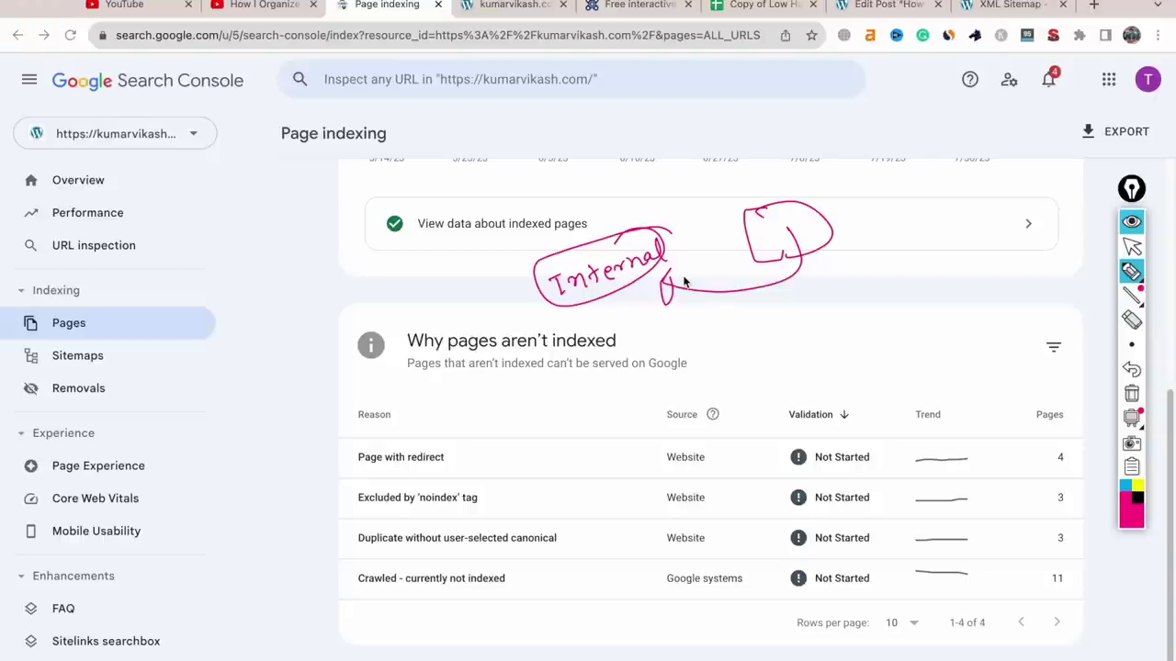
pyautogui.moveTo(772, 197)
pyautogui.mouseDown()
pyautogui.moveTo(514, 285)
pyautogui.moveTo(604, 218)
pyautogui.moveTo(689, 333)
pyautogui.moveTo(638, 323)
pyautogui.mouseUp()
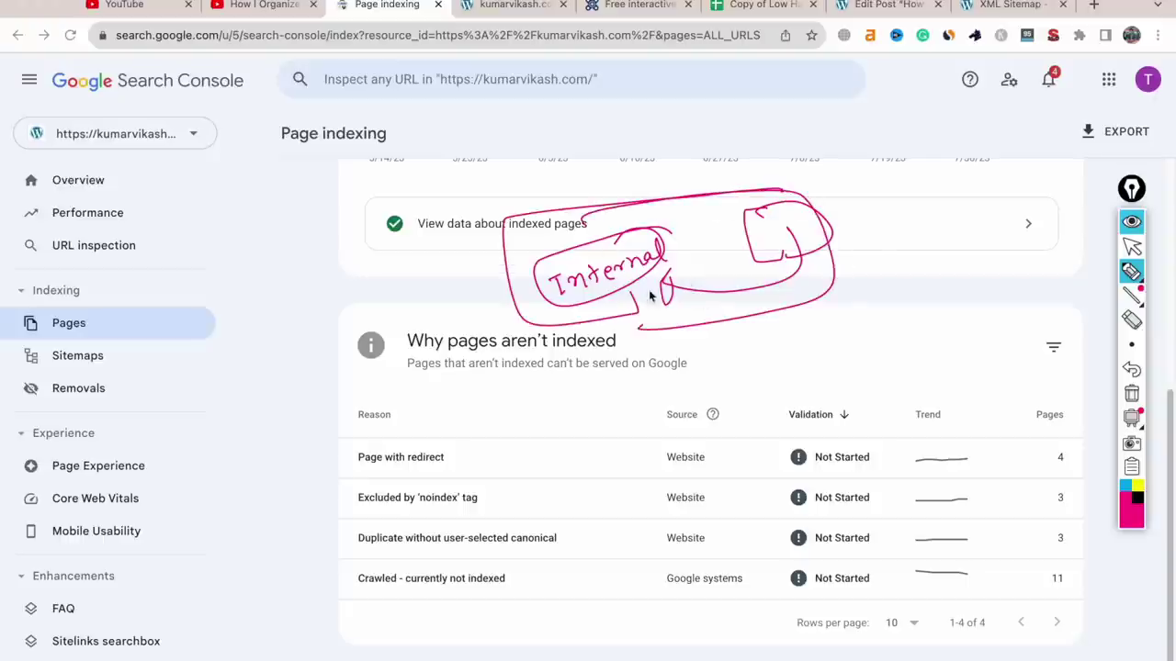
pyautogui.moveTo(912, 256)
pyautogui.mouseDown()
pyautogui.moveTo(961, 244)
pyautogui.moveTo(992, 258)
pyautogui.mouseUp()
pyautogui.moveTo(972, 219)
pyautogui.mouseDown()
pyautogui.moveTo(955, 216)
pyautogui.moveTo(919, 297)
pyautogui.moveTo(983, 275)
pyautogui.moveTo(949, 273)
pyautogui.mouseUp()
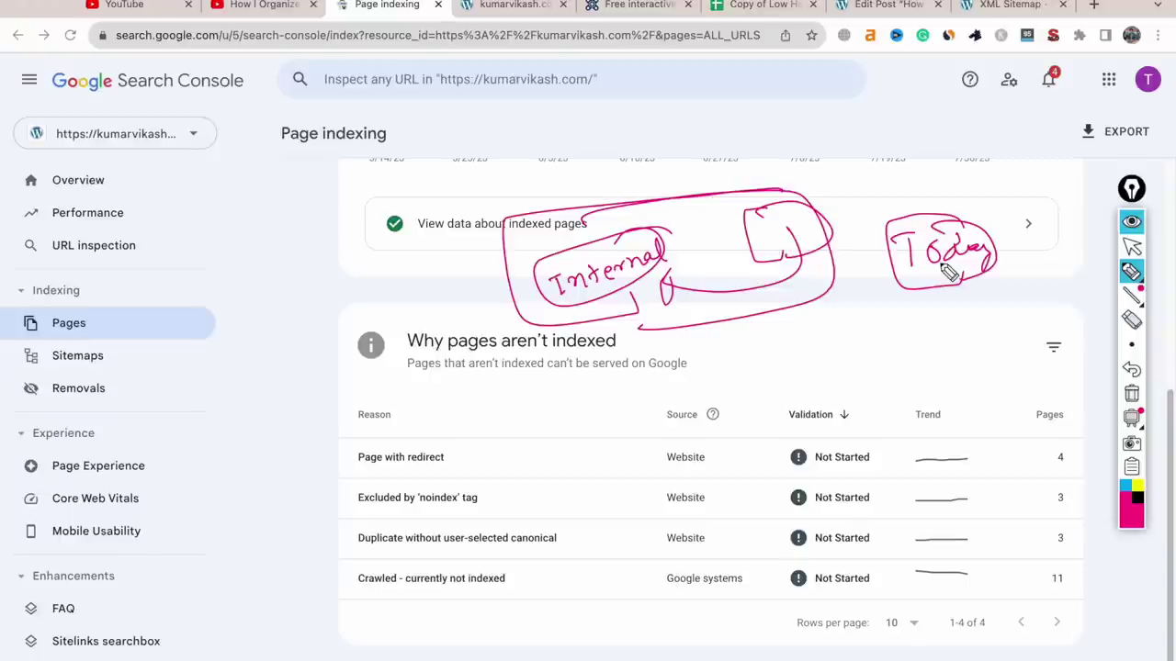
pyautogui.moveTo(761, 312)
pyautogui.mouseDown()
pyautogui.moveTo(791, 368)
pyautogui.moveTo(877, 342)
pyautogui.moveTo(891, 310)
pyautogui.moveTo(910, 360)
pyautogui.moveTo(882, 338)
pyautogui.moveTo(900, 354)
pyautogui.moveTo(978, 354)
pyautogui.moveTo(880, 347)
pyautogui.moveTo(946, 363)
pyautogui.moveTo(937, 357)
pyautogui.mouseUp()
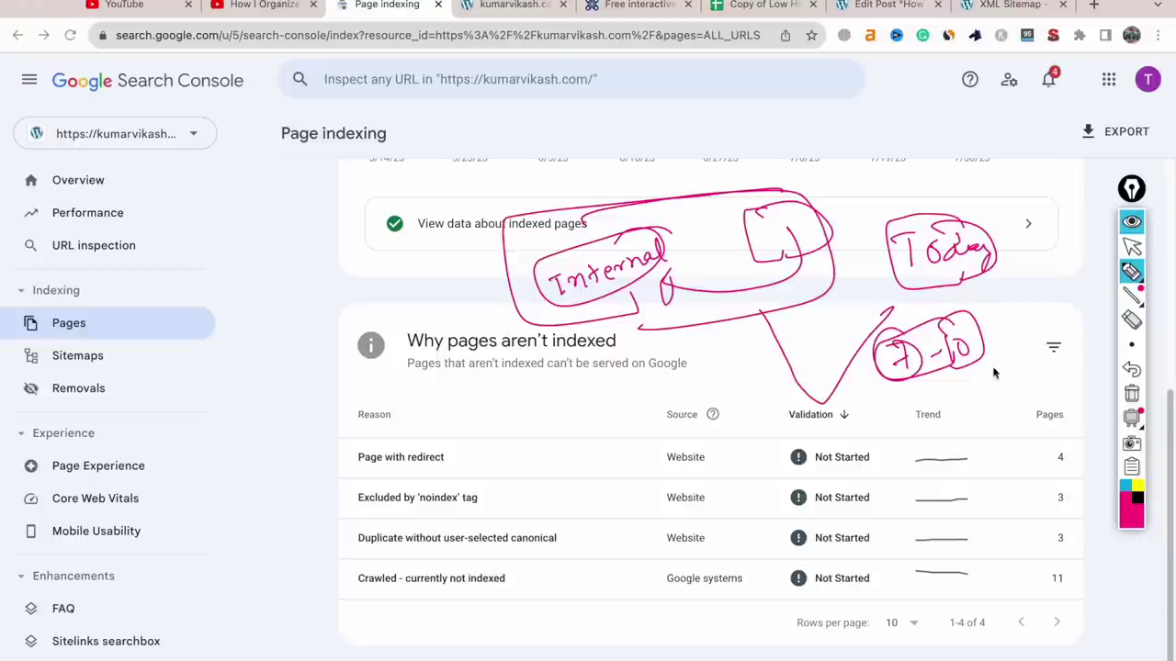
pyautogui.click(1131, 395)
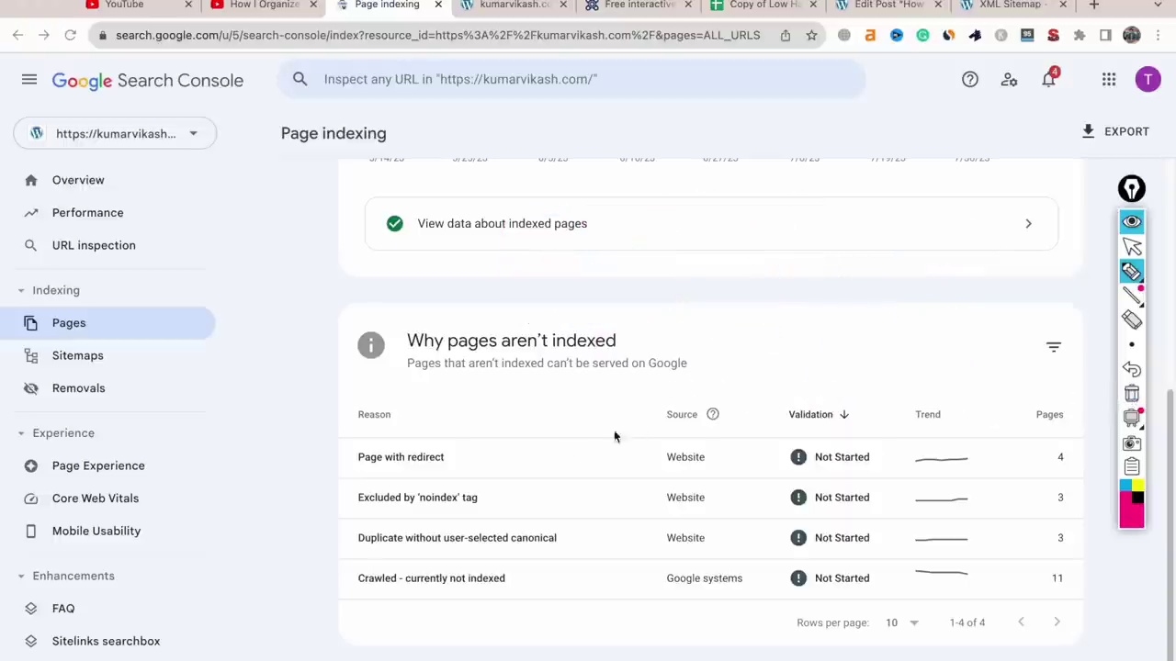
# Outline the four reasons in the "Why pages aren't indexed" table and write the circled pen notes "Major" and "90%" above it
pyautogui.moveTo(517, 420)
pyautogui.mouseDown()
pyautogui.moveTo(397, 425)
pyautogui.moveTo(354, 520)
pyautogui.moveTo(388, 599)
pyautogui.moveTo(504, 582)
pyautogui.mouseUp()
pyautogui.moveTo(445, 415)
pyautogui.mouseDown()
pyautogui.moveTo(551, 432)
pyautogui.moveTo(450, 603)
pyautogui.mouseUp()
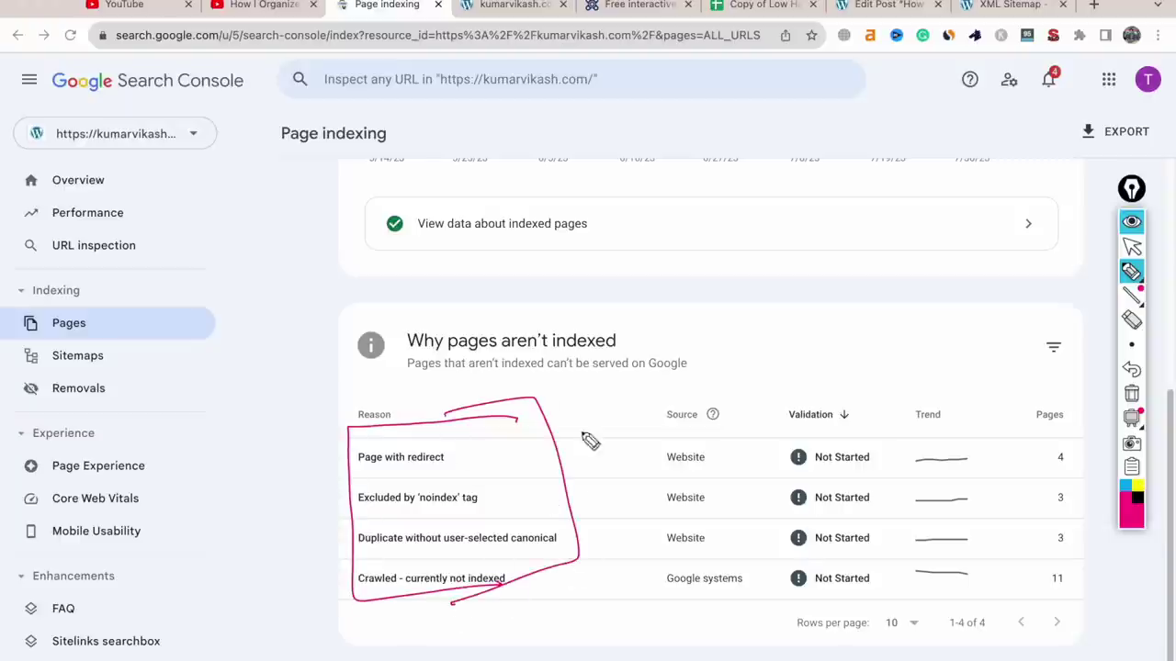
pyautogui.moveTo(692, 317)
pyautogui.mouseDown()
pyautogui.moveTo(780, 302)
pyautogui.moveTo(790, 290)
pyautogui.moveTo(698, 335)
pyautogui.moveTo(801, 267)
pyautogui.mouseUp()
pyautogui.moveTo(873, 281)
pyautogui.mouseDown()
pyautogui.moveTo(862, 306)
pyautogui.moveTo(888, 285)
pyautogui.moveTo(937, 294)
pyautogui.moveTo(866, 291)
pyautogui.moveTo(924, 266)
pyautogui.moveTo(906, 286)
pyautogui.mouseUp()
pyautogui.click(916, 278)
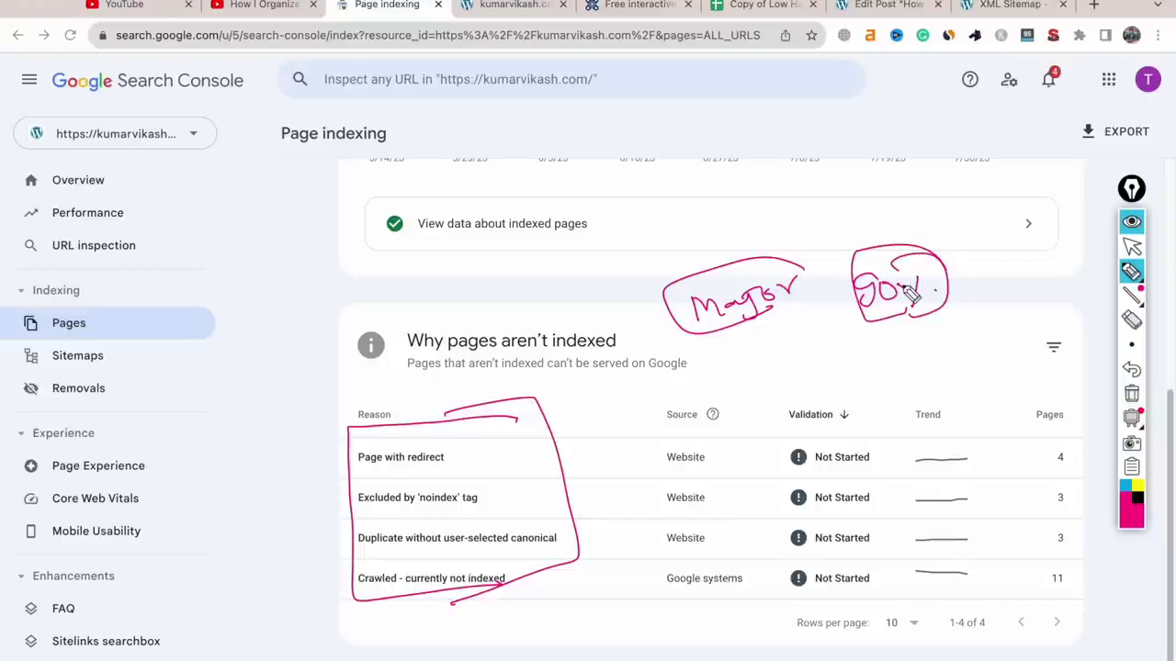
# View the "Duplicate without user-selected canonical" report with its example URLs and return to the Page indexing report
pyautogui.click(671, 537)
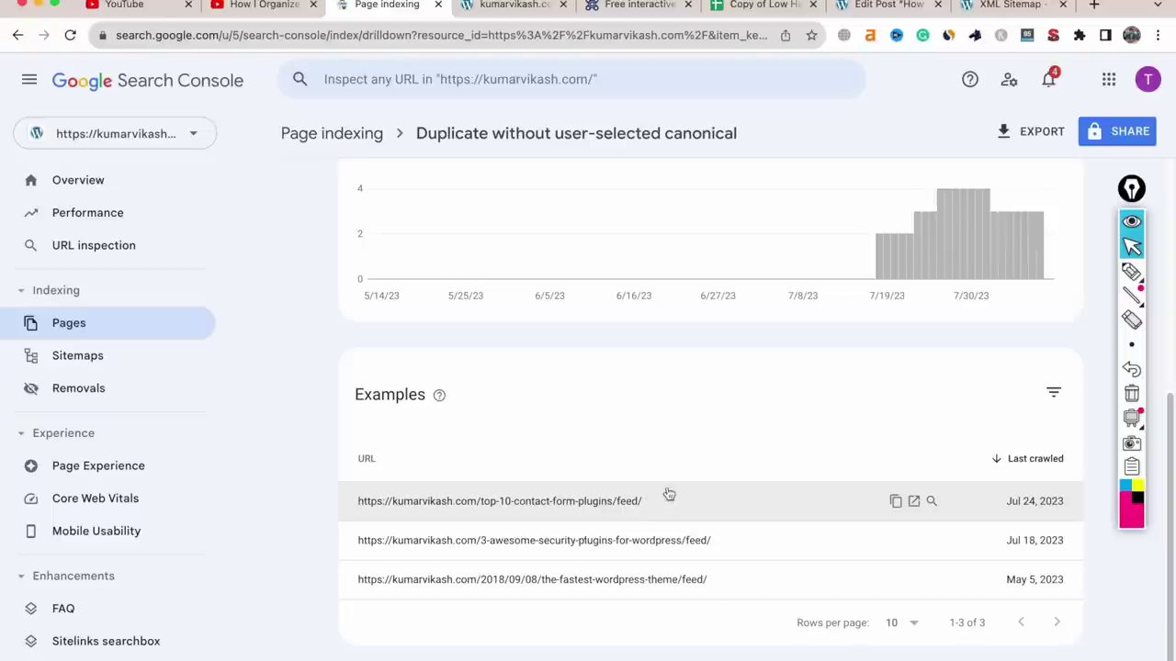
pyautogui.scroll(5, 741, 500)
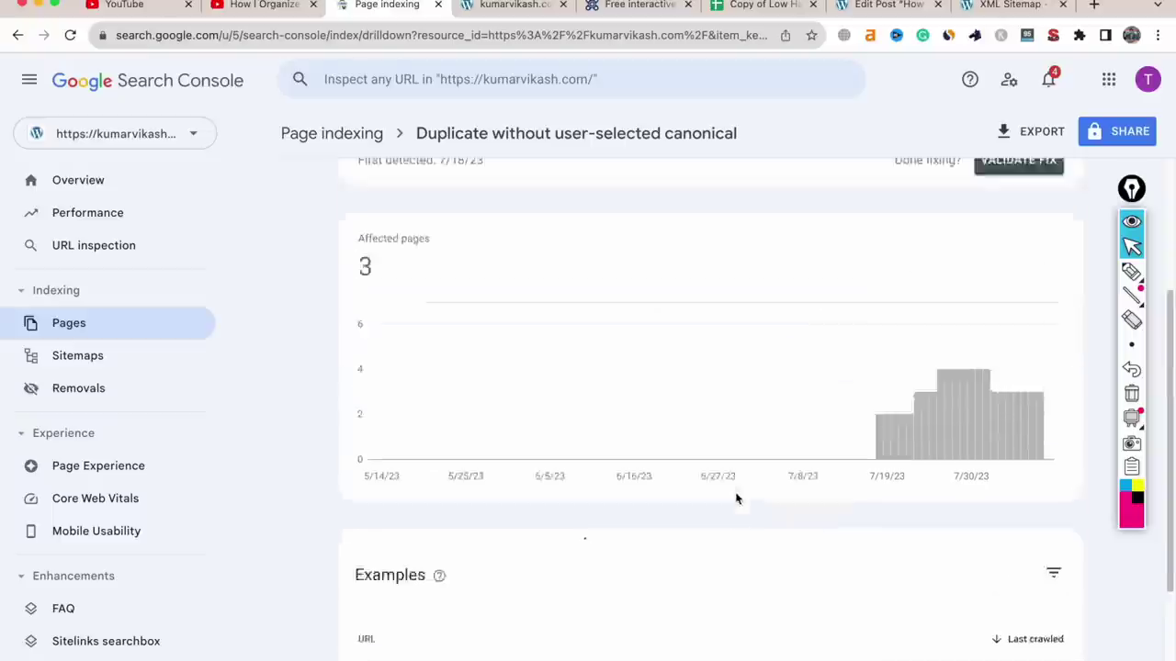
pyautogui.click(315, 135)
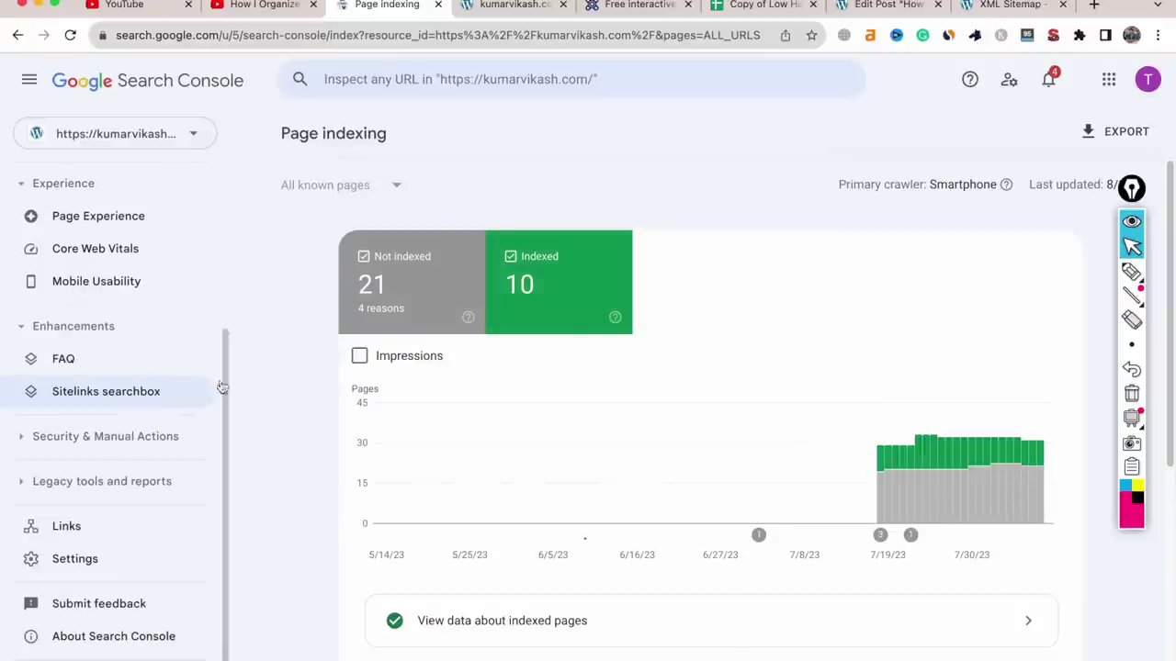
pyautogui.click(1132, 272)
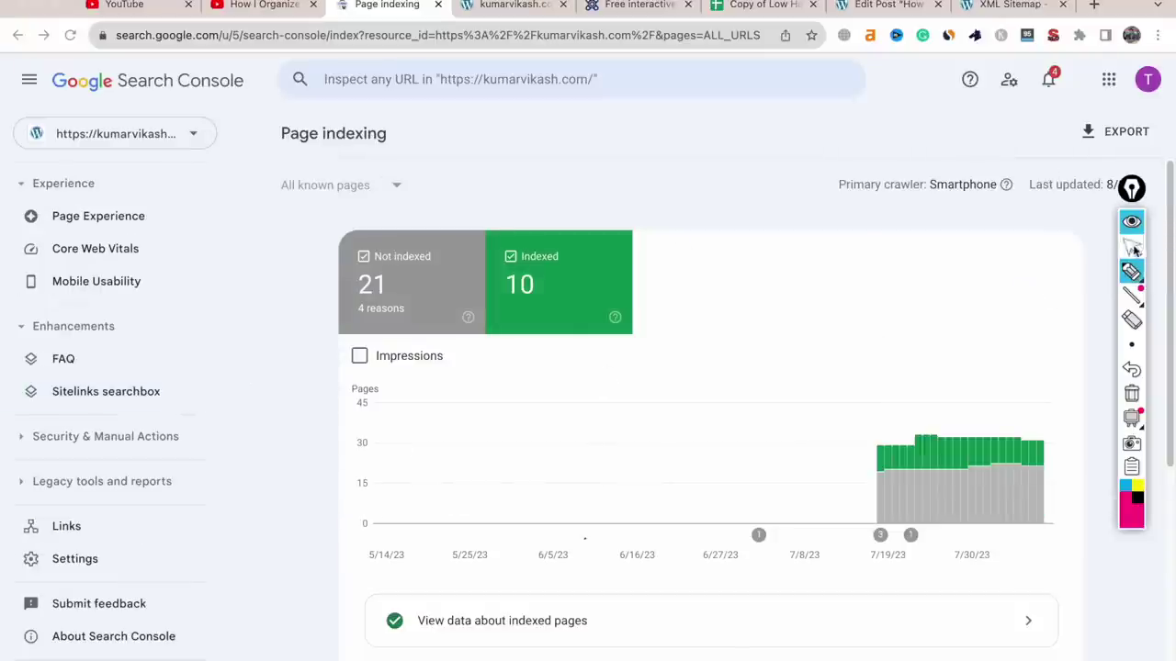
# Expand Security & Manual Actions and open the Manual actions report
pyautogui.click(1134, 248)
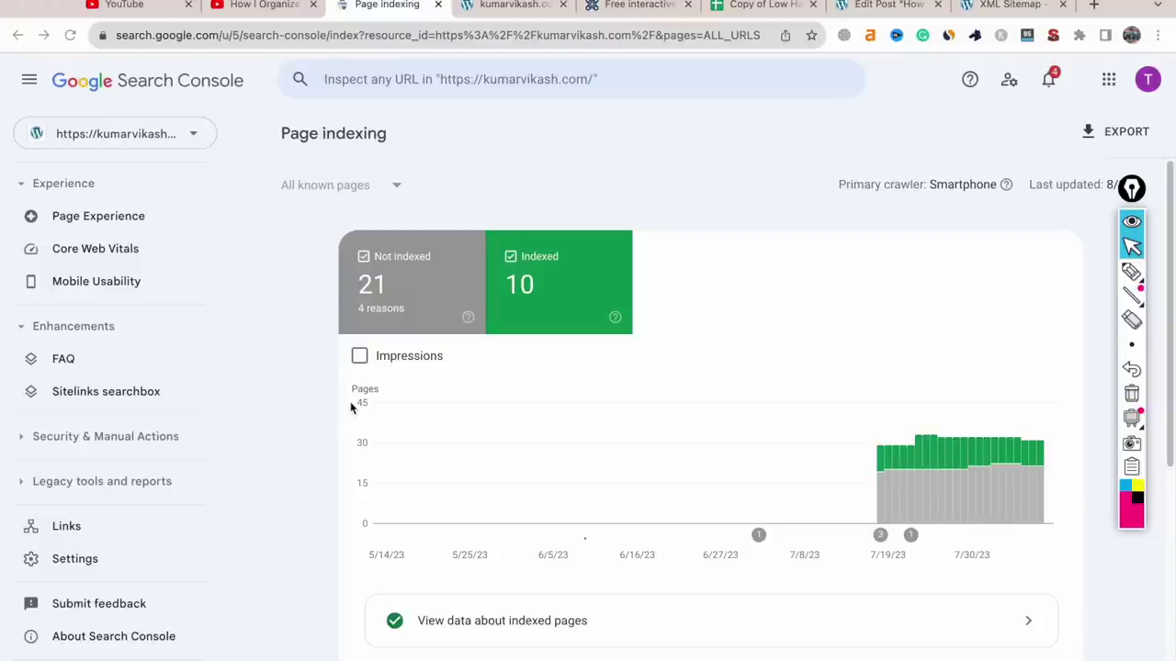
pyautogui.click(158, 439)
pyautogui.click(134, 471)
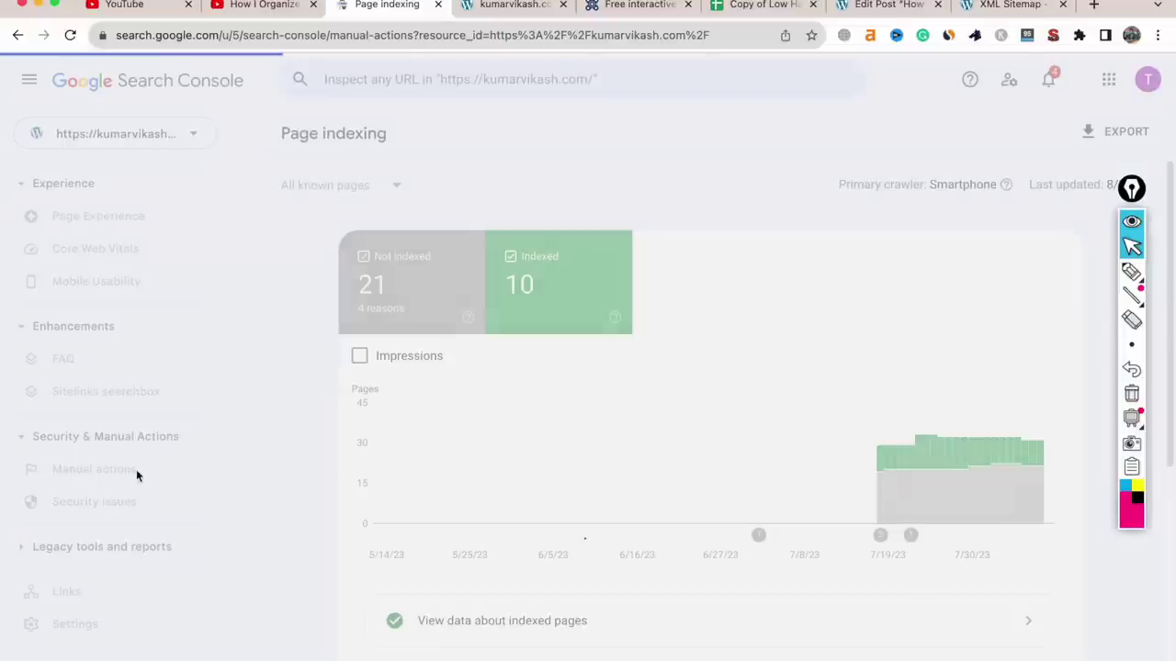
# Outline "No issues detected" with the pen, add the notes "Issue" and boxed "Expired" with an arrow, and clear all markings
pyautogui.click(1132, 271)
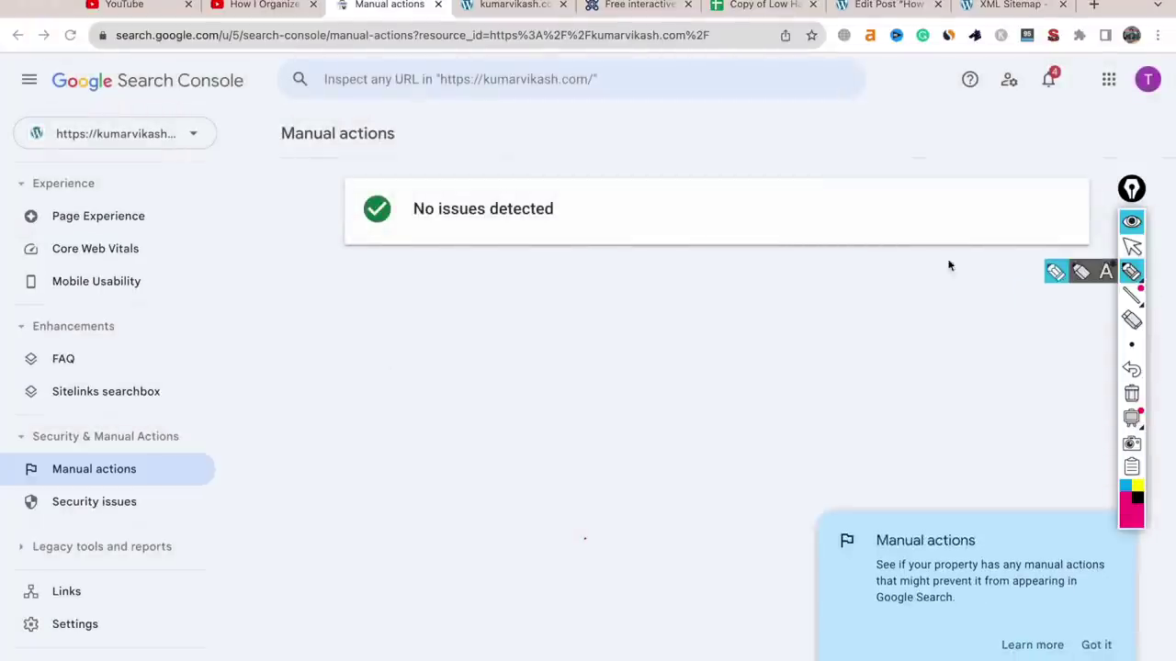
pyautogui.moveTo(588, 171)
pyautogui.mouseDown()
pyautogui.moveTo(488, 175)
pyautogui.moveTo(303, 221)
pyautogui.moveTo(485, 305)
pyautogui.mouseUp()
pyautogui.moveTo(421, 204)
pyautogui.mouseDown()
pyautogui.moveTo(554, 193)
pyautogui.moveTo(569, 272)
pyautogui.moveTo(538, 284)
pyautogui.moveTo(579, 274)
pyautogui.moveTo(688, 284)
pyautogui.moveTo(709, 273)
pyautogui.moveTo(654, 323)
pyautogui.moveTo(687, 289)
pyautogui.mouseUp()
pyautogui.moveTo(638, 217)
pyautogui.mouseDown()
pyautogui.moveTo(499, 178)
pyautogui.moveTo(487, 257)
pyautogui.mouseUp()
pyautogui.moveTo(735, 173)
pyautogui.mouseDown()
pyautogui.moveTo(724, 207)
pyautogui.moveTo(770, 200)
pyautogui.moveTo(792, 180)
pyautogui.moveTo(842, 180)
pyautogui.moveTo(695, 163)
pyautogui.moveTo(799, 140)
pyautogui.moveTo(867, 231)
pyautogui.mouseUp()
pyautogui.moveTo(983, 125)
pyautogui.mouseDown()
pyautogui.moveTo(963, 164)
pyautogui.moveTo(1013, 209)
pyautogui.mouseUp()
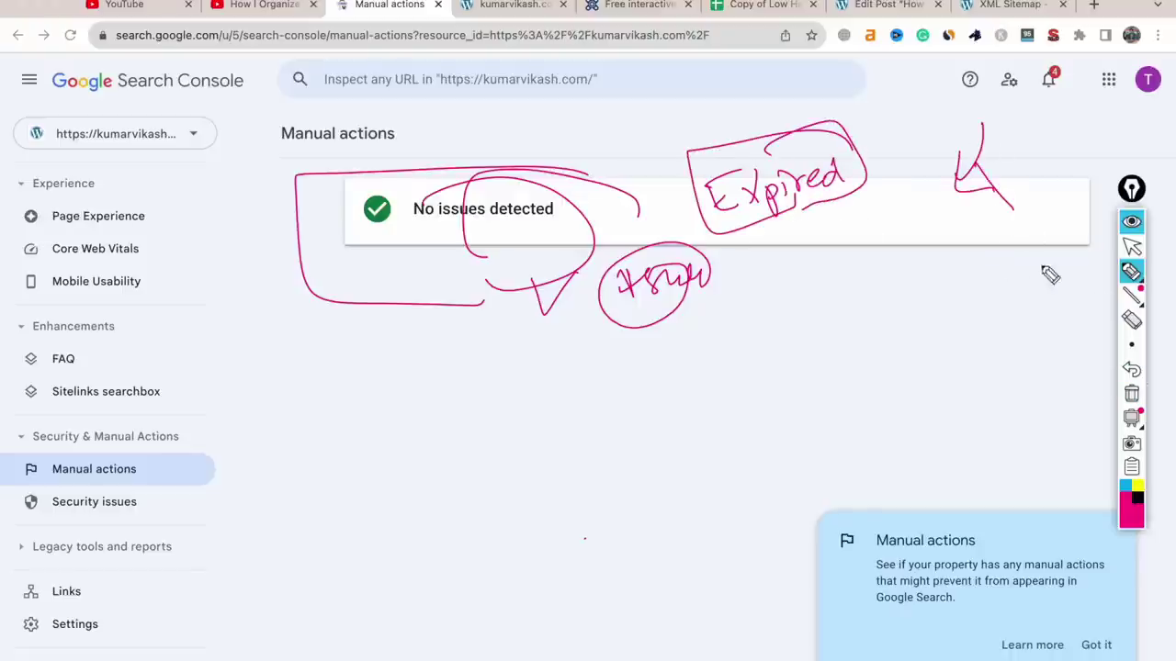
pyautogui.click(1131, 395)
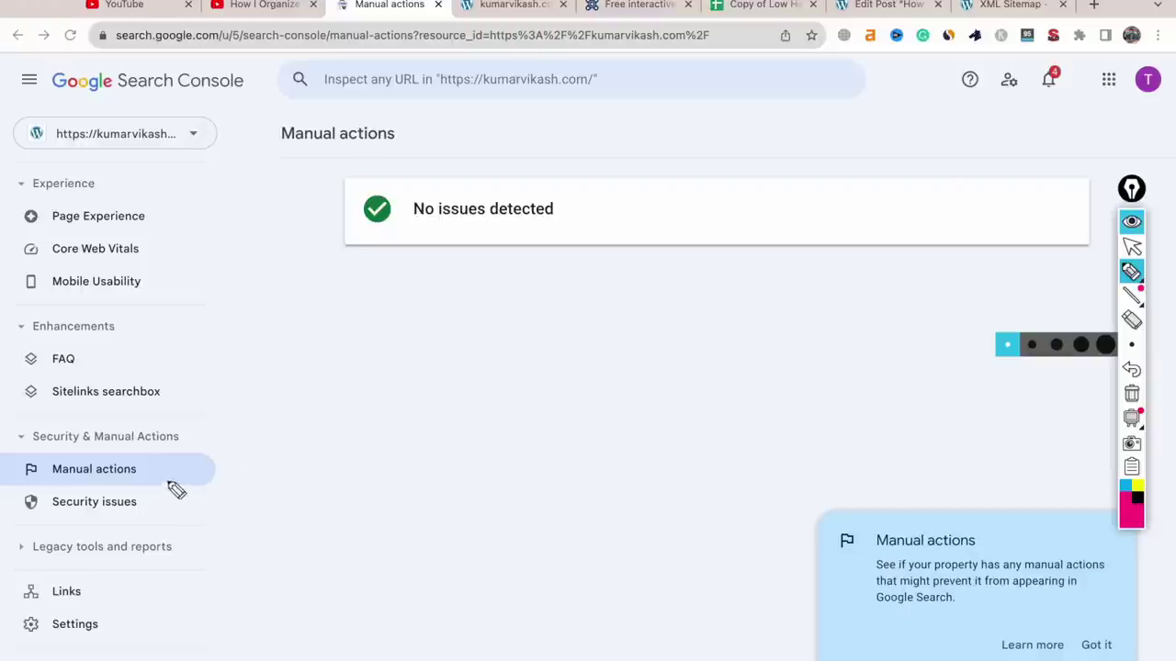
# Return to normal pointing and view the Security issues report
pyautogui.click(1131, 271)
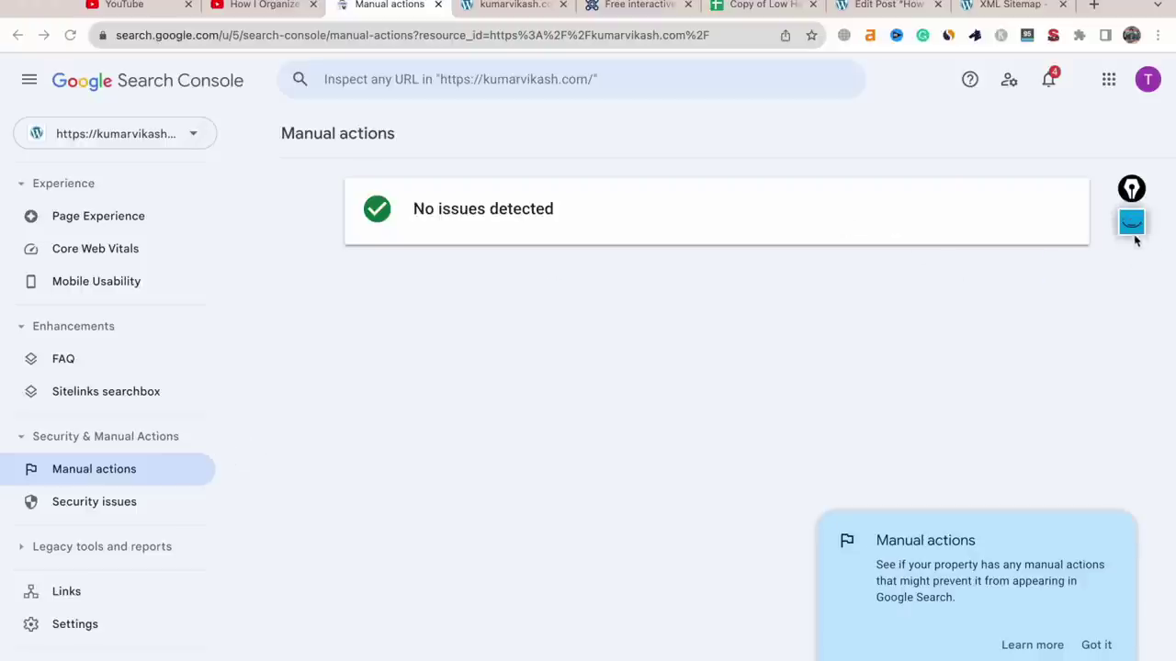
pyautogui.click(1134, 248)
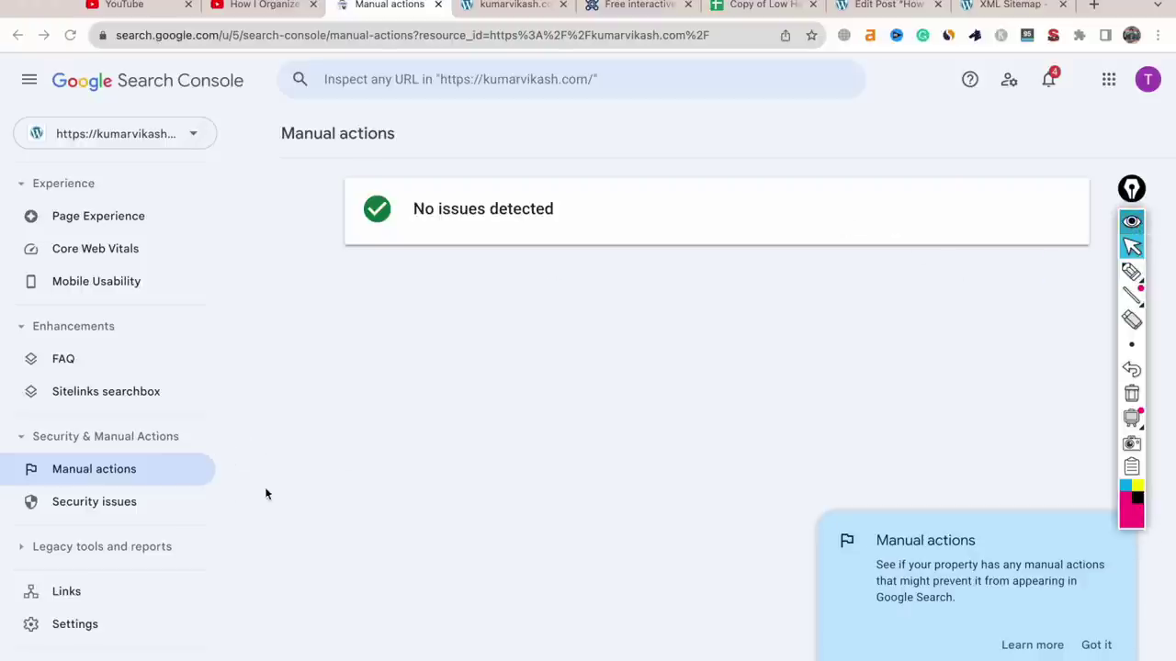
pyautogui.click(131, 503)
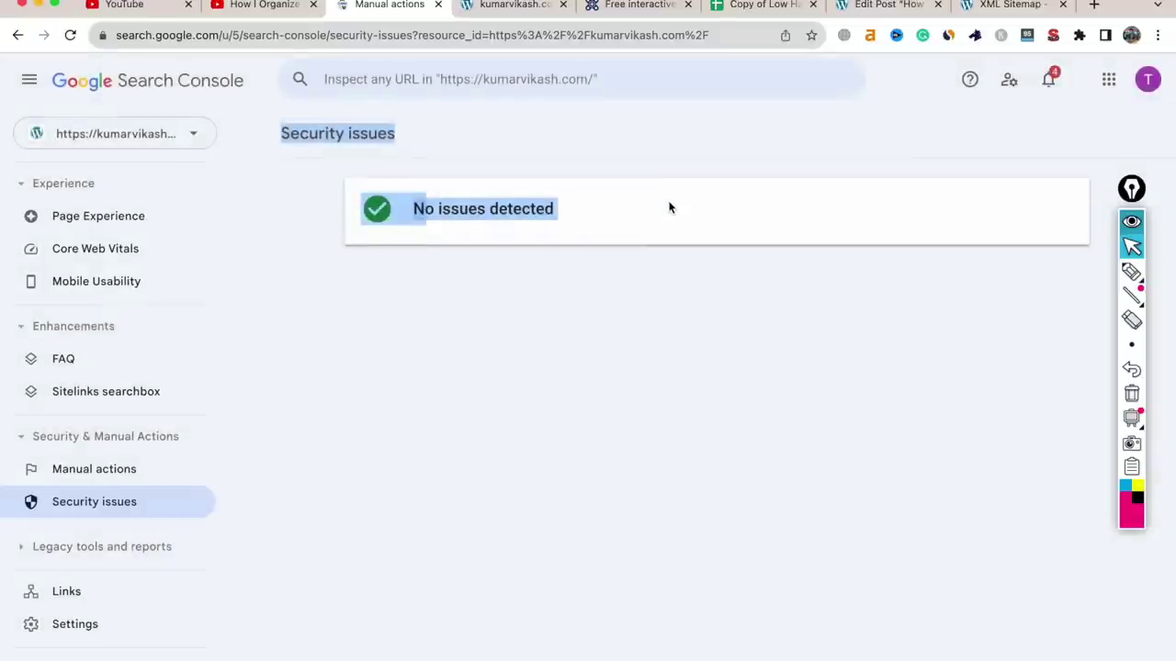
pyautogui.click(681, 248)
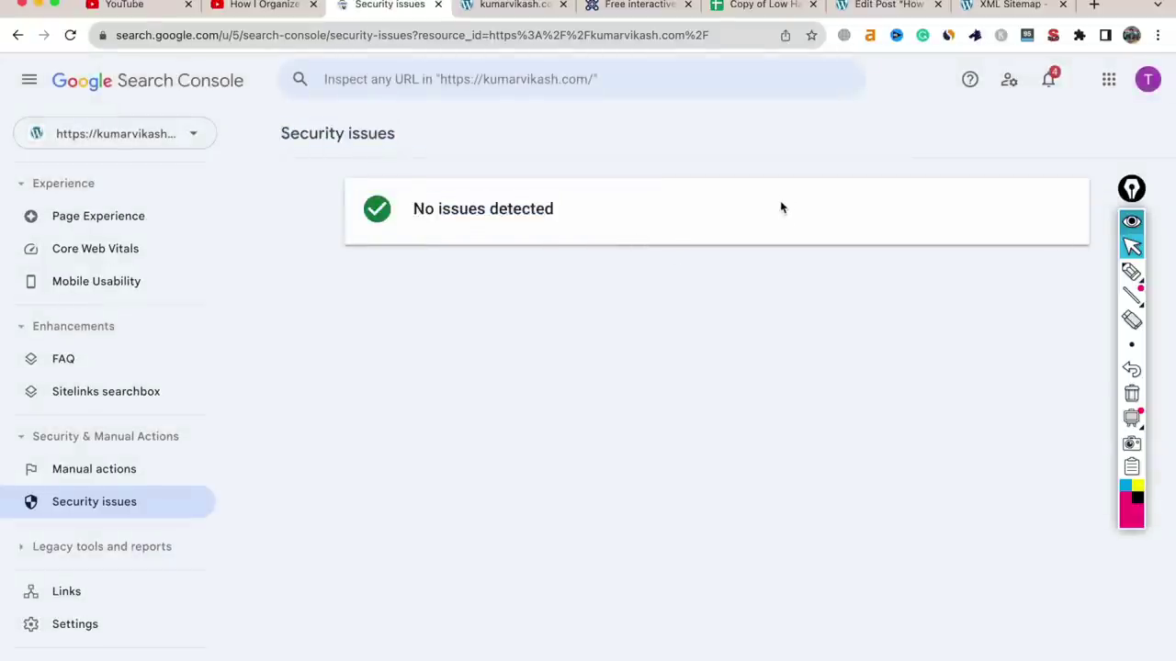
# Draw two small downward pen arrows below the "No issues detected" card and clear them
pyautogui.click(1132, 271)
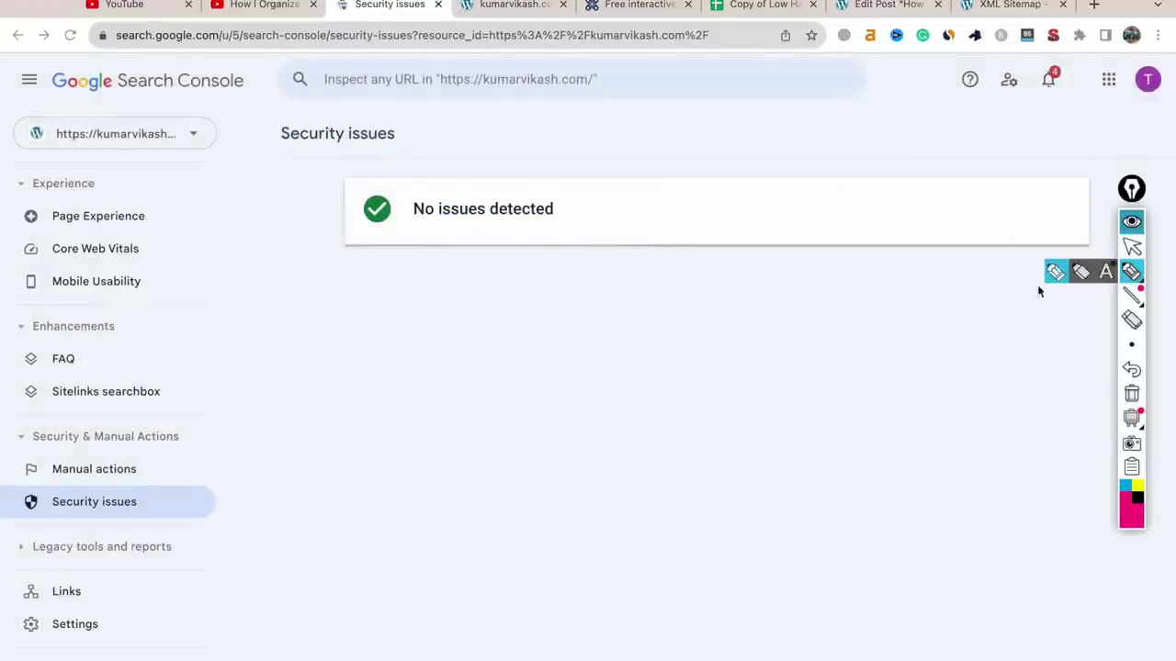
pyautogui.moveTo(536, 280)
pyautogui.mouseDown()
pyautogui.moveTo(539, 304)
pyautogui.moveTo(571, 304)
pyautogui.mouseUp()
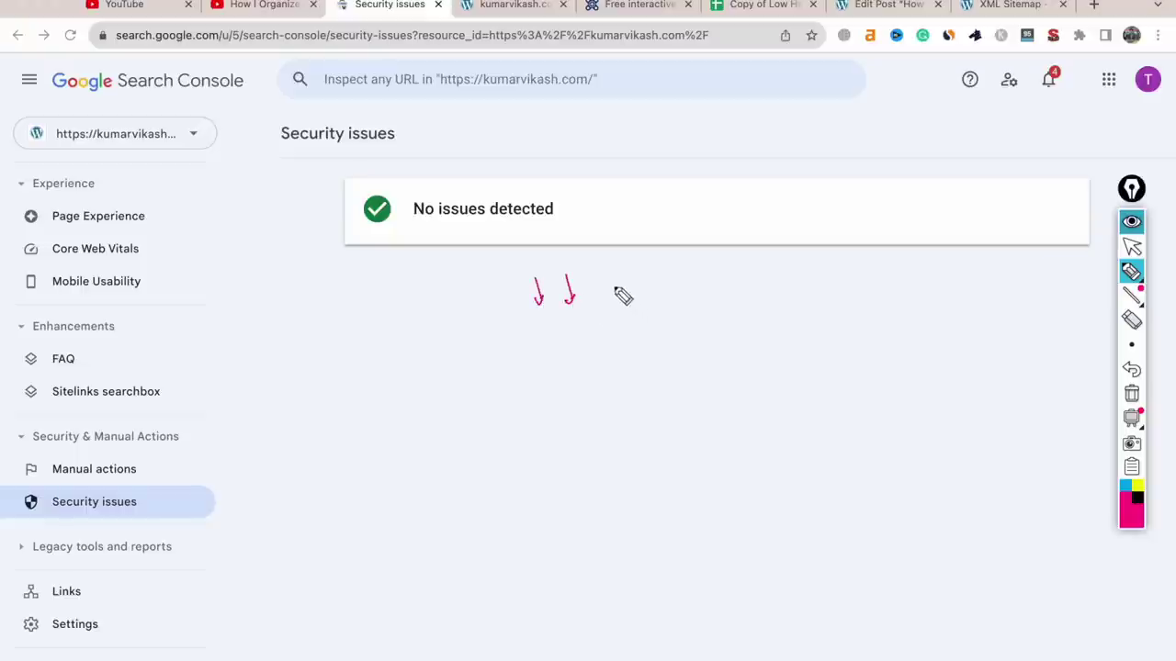
pyautogui.click(1130, 247)
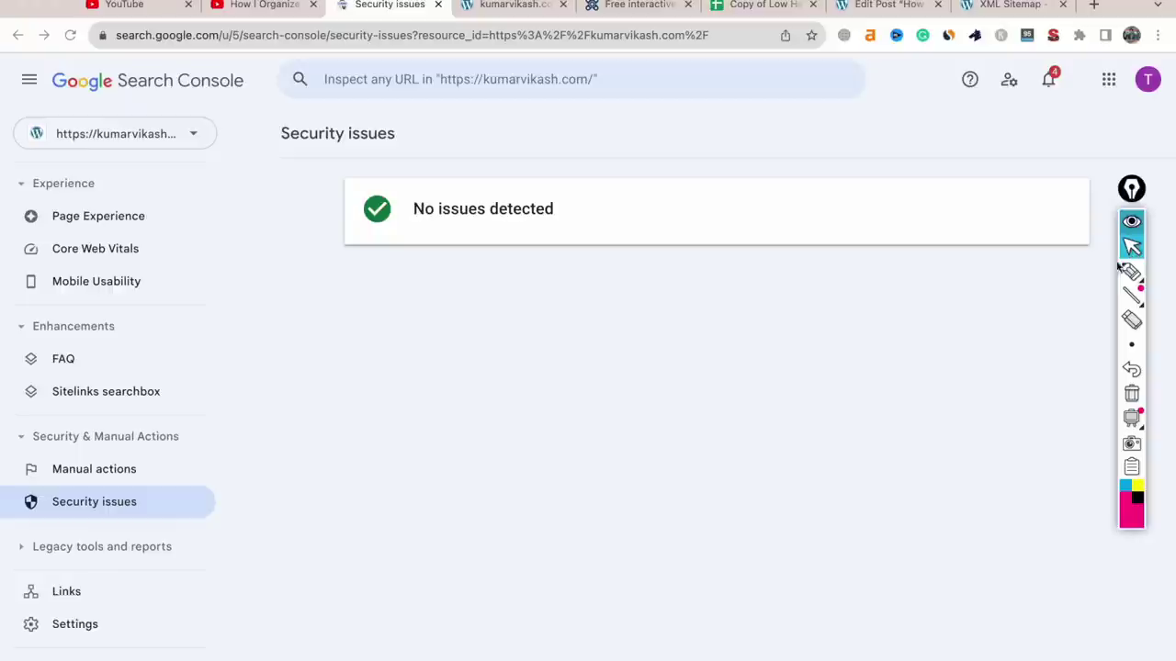
# Open the Links report, circle "External links", write "Backlink" above it, and tick its "Top linked pages" and "Top linking sites" cards
pyautogui.click(80, 591)
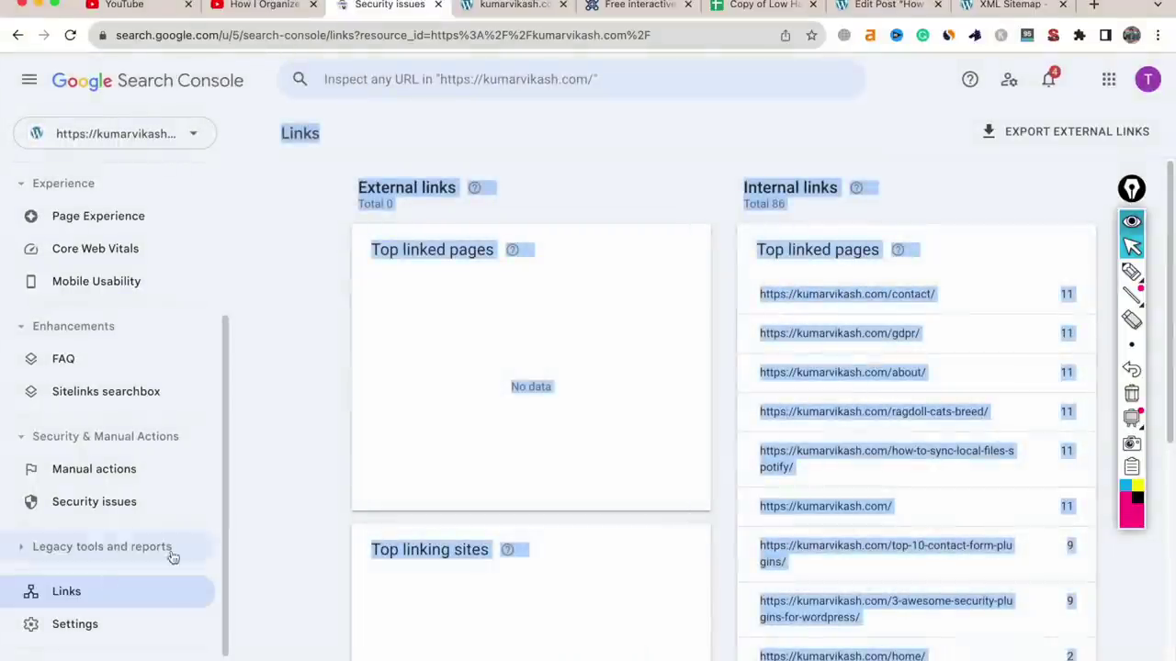
pyautogui.click(1131, 272)
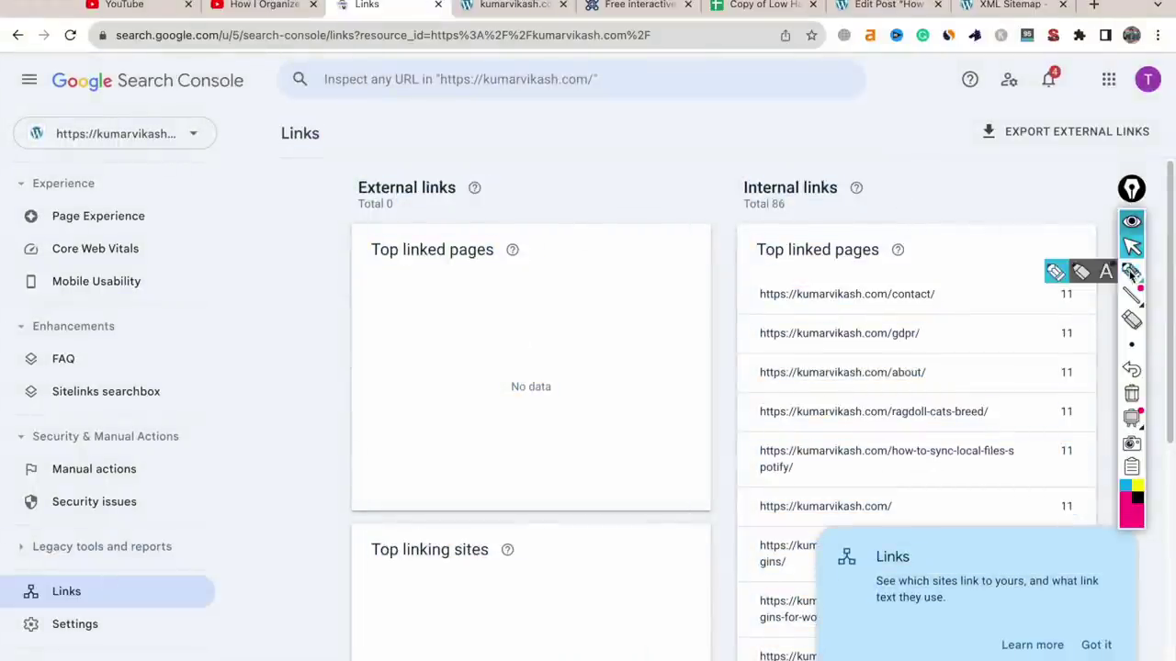
pyautogui.moveTo(471, 173)
pyautogui.mouseDown()
pyautogui.moveTo(373, 188)
pyautogui.moveTo(357, 219)
pyautogui.moveTo(450, 217)
pyautogui.mouseUp()
pyautogui.moveTo(422, 167); pyautogui.dragTo(476, 209)
pyautogui.moveTo(380, 133)
pyautogui.mouseDown()
pyautogui.moveTo(523, 121)
pyautogui.moveTo(454, 116)
pyautogui.mouseUp()
pyautogui.scroll(3, 617, 459)
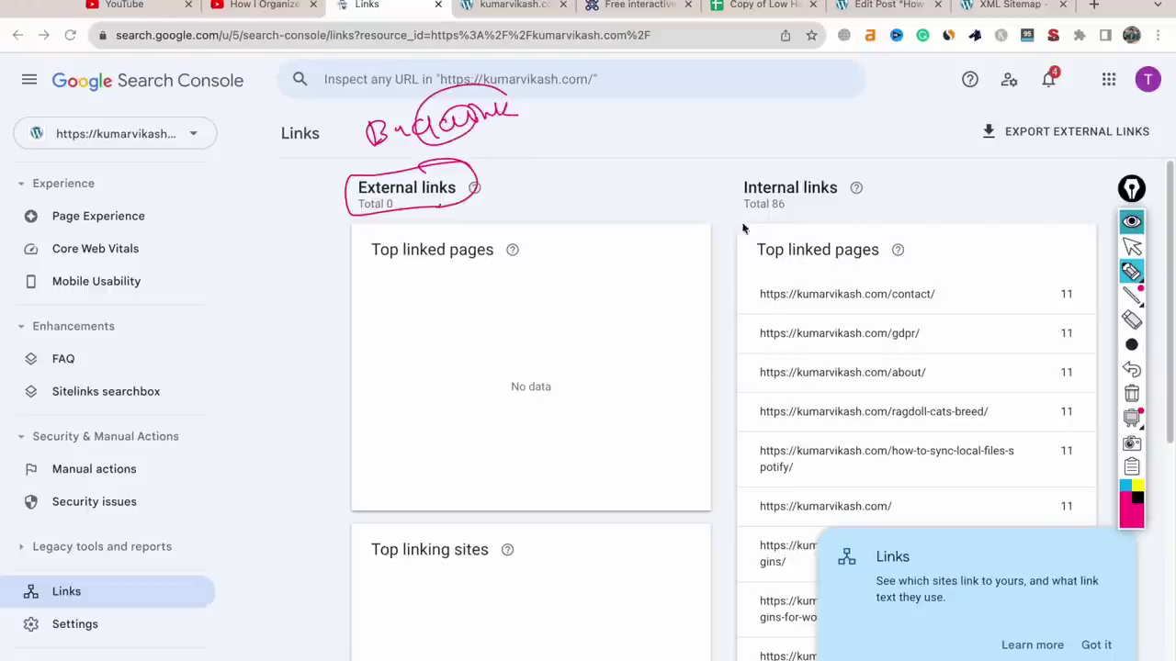
pyautogui.press('Escape')
pyautogui.click(1131, 271)
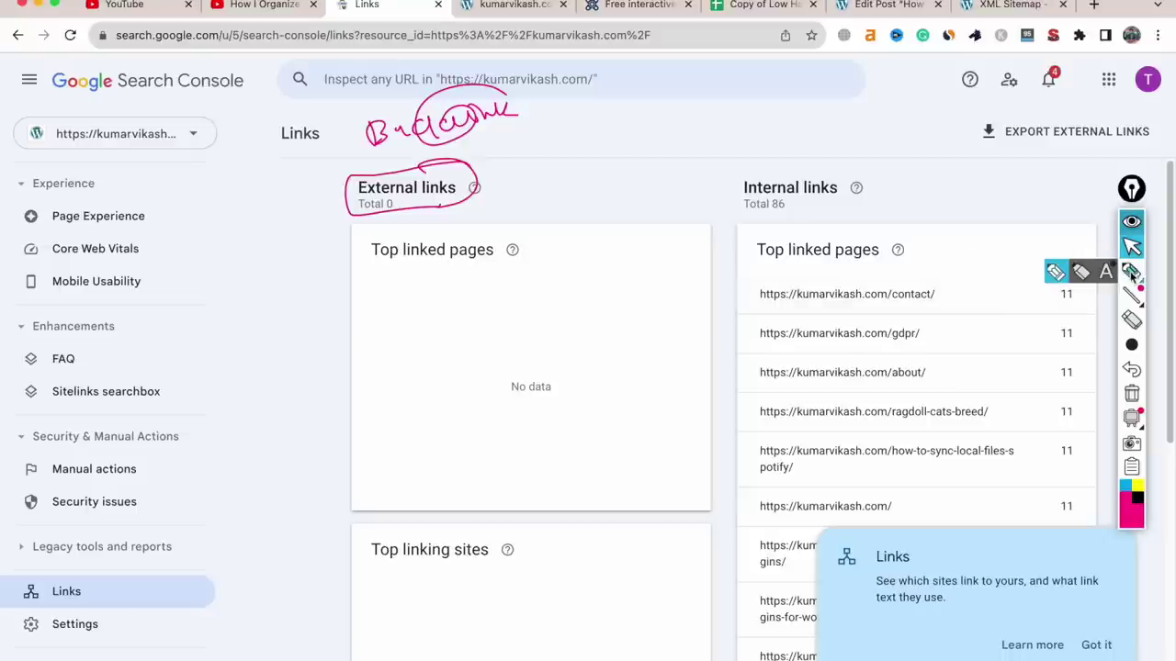
pyautogui.moveTo(447, 292)
pyautogui.mouseDown()
pyautogui.moveTo(457, 303)
pyautogui.moveTo(484, 278)
pyautogui.mouseUp()
pyautogui.moveTo(471, 575); pyautogui.dragTo(503, 561)
# Outline the "Internal links" heading with the pen and draw five tick marks down its top linked pages list
pyautogui.click(1126, 290)
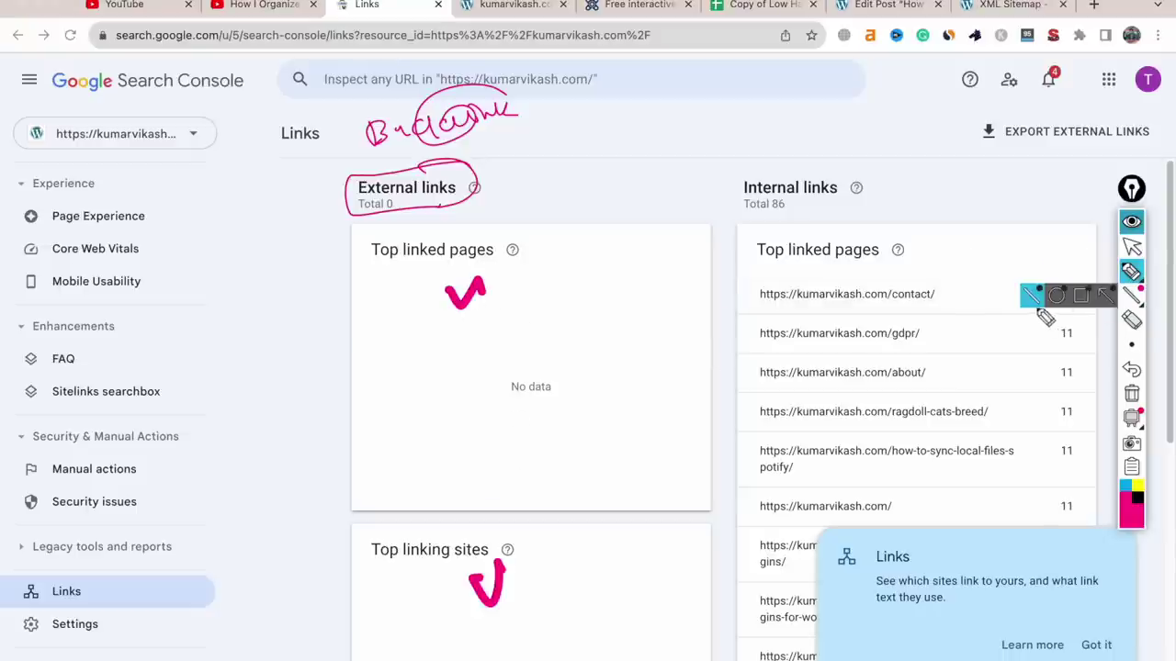
pyautogui.moveTo(791, 147)
pyautogui.mouseDown()
pyautogui.moveTo(766, 151)
pyautogui.moveTo(820, 223)
pyautogui.moveTo(796, 226)
pyautogui.mouseUp()
pyautogui.moveTo(735, 296)
pyautogui.mouseDown()
pyautogui.moveTo(749, 310)
pyautogui.moveTo(792, 271)
pyautogui.mouseUp()
pyautogui.moveTo(761, 409); pyautogui.dragTo(796, 372)
pyautogui.moveTo(761, 469); pyautogui.dragTo(818, 418)
pyautogui.moveTo(761, 531); pyautogui.dragTo(799, 492)
pyautogui.moveTo(755, 598); pyautogui.dragTo(795, 563)
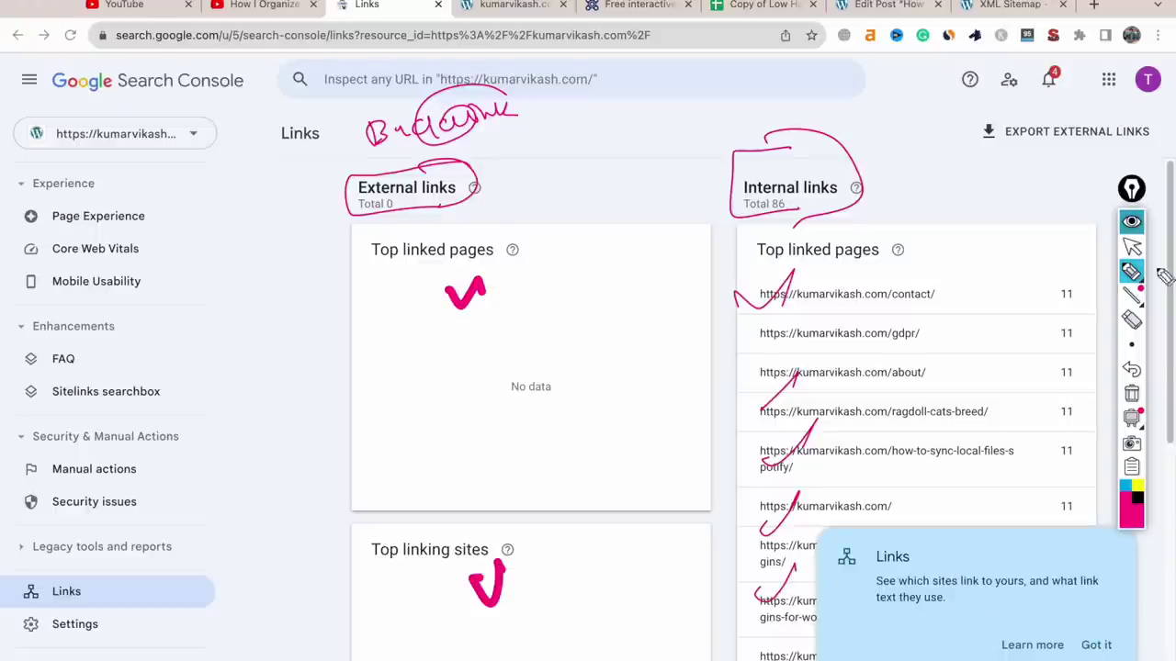
# Dismiss the Links tip and draw two long downward pen arrows leading into a box beside the Links entry
pyautogui.click(1132, 246)
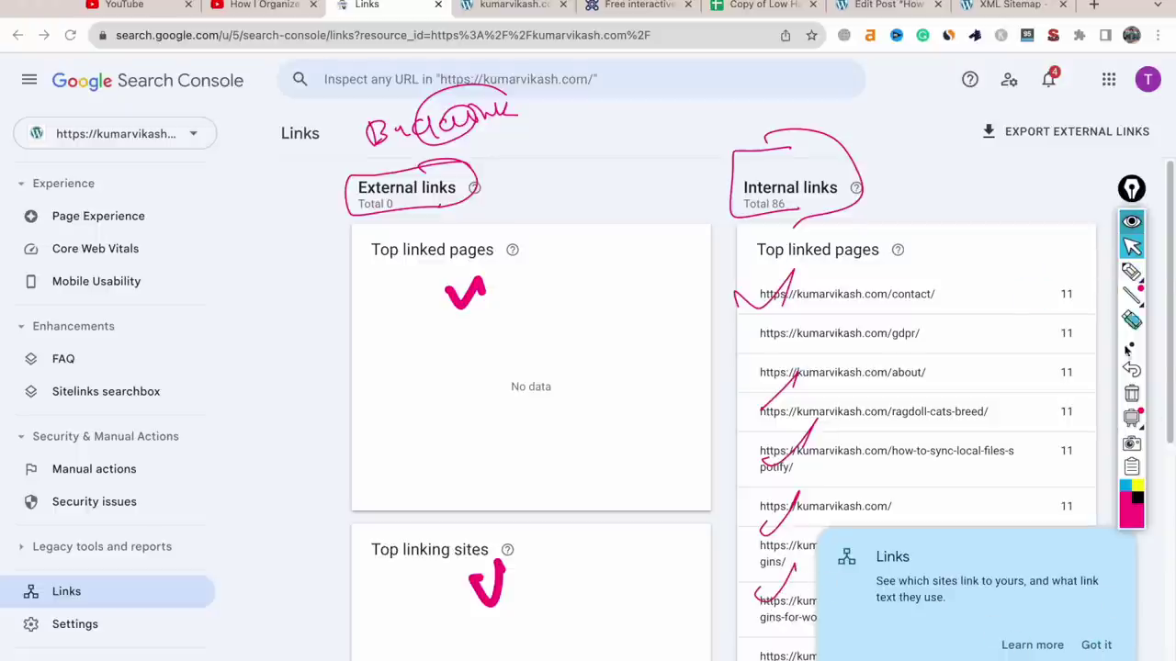
pyautogui.click(1095, 646)
pyautogui.click(1132, 272)
pyautogui.moveTo(247, 386)
pyautogui.mouseDown()
pyautogui.moveTo(276, 588)
pyautogui.moveTo(296, 549)
pyautogui.mouseUp()
pyautogui.moveTo(289, 454); pyautogui.dragTo(333, 573)
pyautogui.moveTo(243, 614)
pyautogui.mouseDown()
pyautogui.moveTo(340, 594)
pyautogui.moveTo(287, 658)
pyautogui.mouseUp()
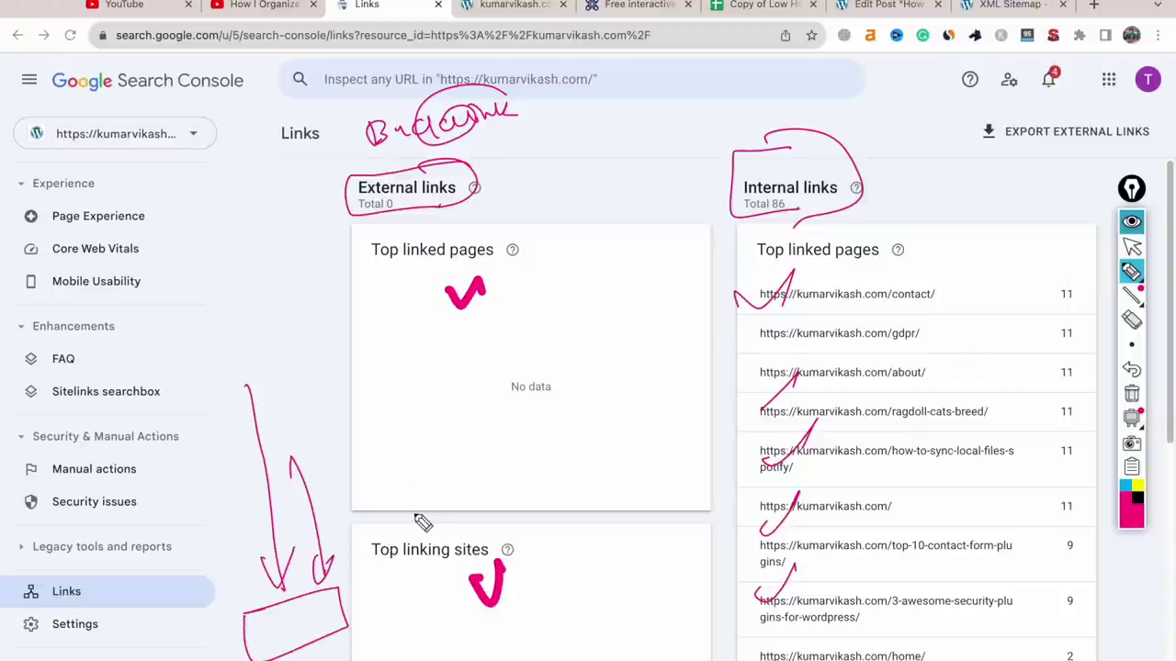
# Write a boxed "10" with a small arrow, circle the Links entry, and loop around both "Top linked pages" cards
pyautogui.moveTo(297, 322)
pyautogui.mouseDown()
pyautogui.moveTo(303, 365)
pyautogui.moveTo(321, 330)
pyautogui.moveTo(285, 357)
pyautogui.moveTo(317, 369)
pyautogui.mouseUp()
pyautogui.moveTo(317, 292)
pyautogui.mouseDown()
pyautogui.moveTo(327, 367)
pyautogui.moveTo(413, 397)
pyautogui.moveTo(415, 369)
pyautogui.mouseUp()
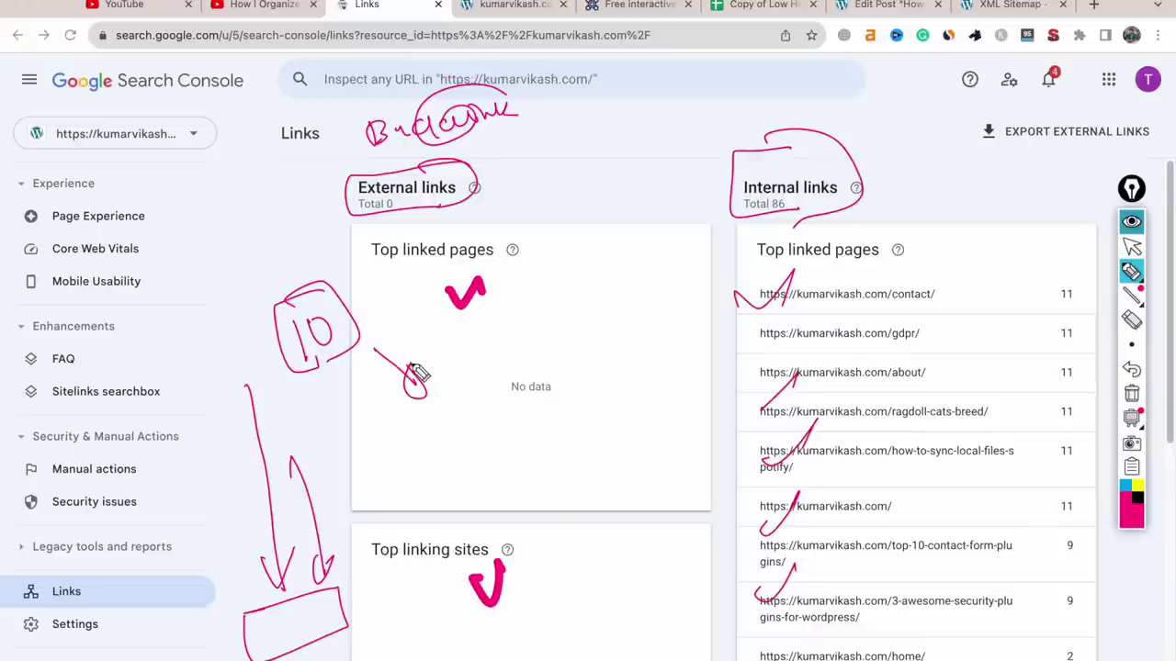
pyautogui.moveTo(99, 564)
pyautogui.mouseDown()
pyautogui.moveTo(24, 599)
pyautogui.moveTo(90, 599)
pyautogui.moveTo(108, 561)
pyautogui.moveTo(92, 556)
pyautogui.mouseUp()
pyautogui.moveTo(529, 239)
pyautogui.mouseDown()
pyautogui.moveTo(398, 394)
pyautogui.moveTo(731, 338)
pyautogui.moveTo(618, 321)
pyautogui.mouseUp()
pyautogui.moveTo(795, 222)
pyautogui.mouseDown()
pyautogui.moveTo(784, 242)
pyautogui.moveTo(944, 268)
pyautogui.moveTo(854, 296)
pyautogui.mouseUp()
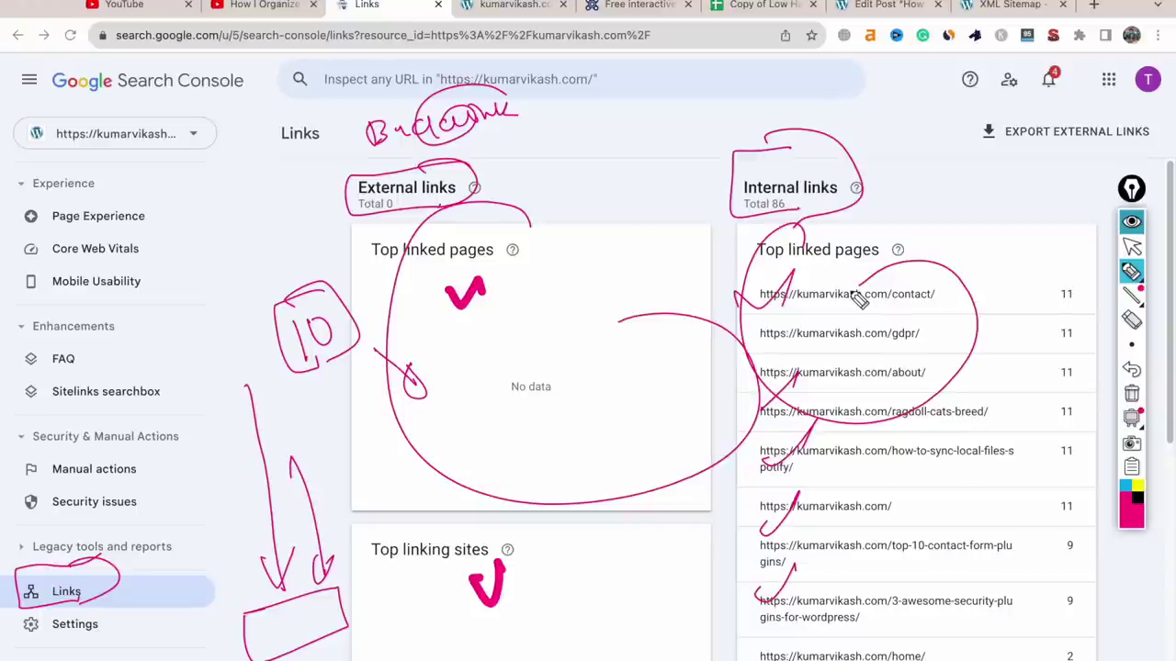
# Draw two arrows beside the Links title and two upward arrows with a loop above the cards, and clear all markings
pyautogui.moveTo(366, 133)
pyautogui.mouseDown()
pyautogui.moveTo(446, 153)
pyautogui.moveTo(428, 145)
pyautogui.mouseUp()
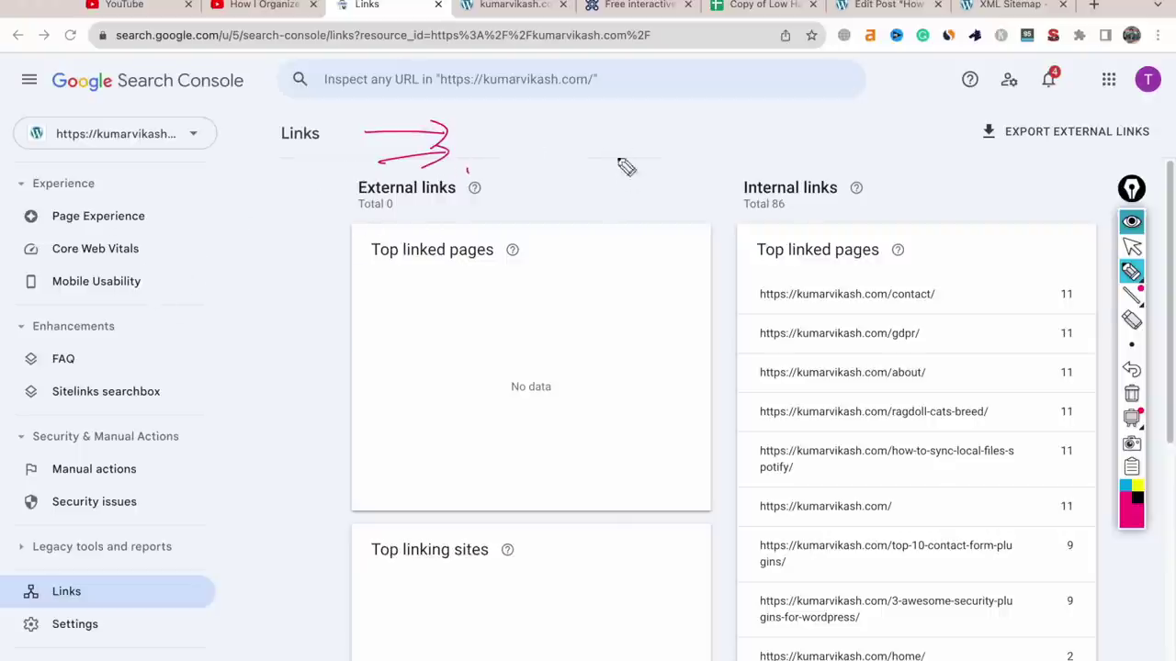
pyautogui.moveTo(606, 217)
pyautogui.mouseDown()
pyautogui.moveTo(591, 189)
pyautogui.moveTo(641, 211)
pyautogui.moveTo(609, 150)
pyautogui.moveTo(645, 167)
pyautogui.mouseUp()
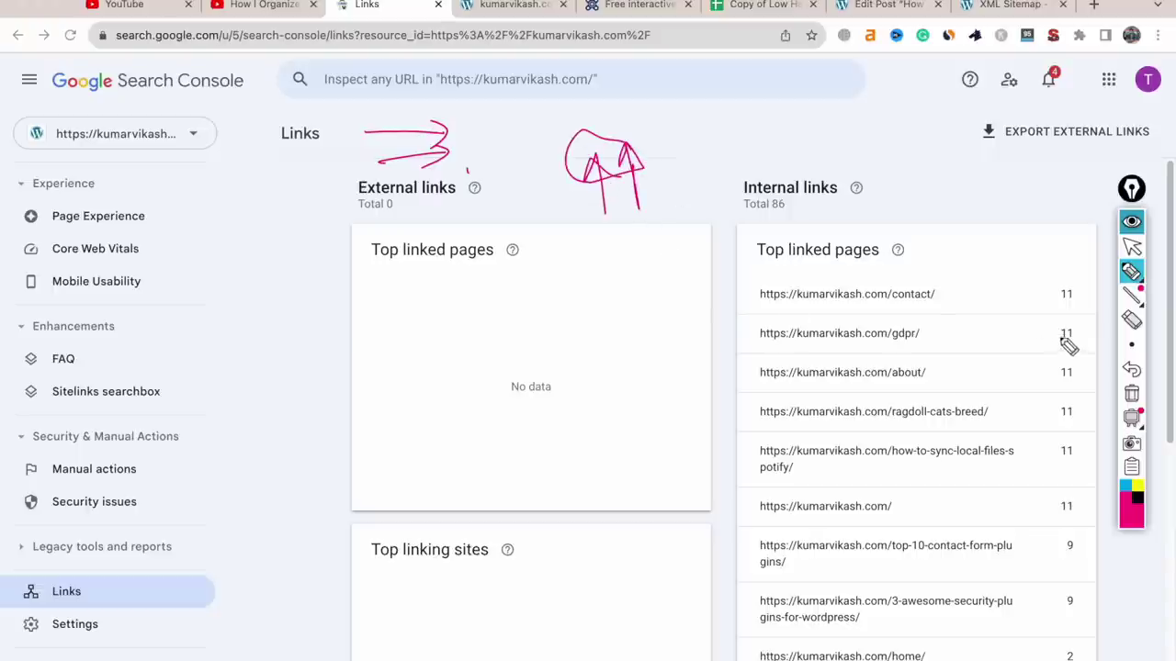
pyautogui.click(1131, 394)
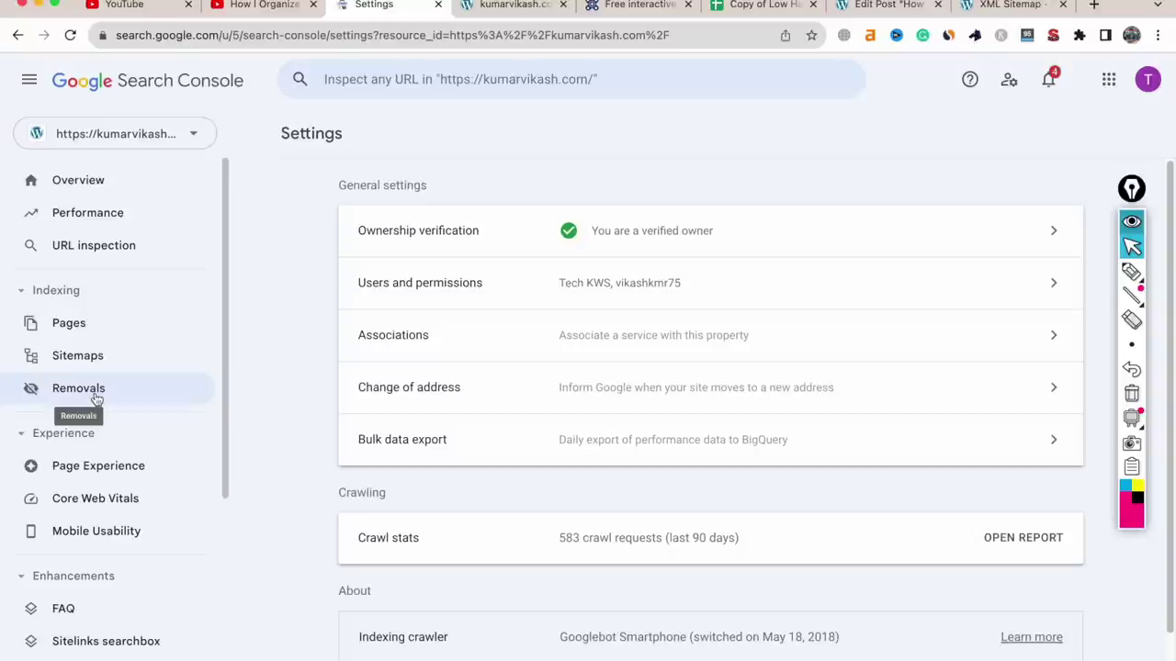
# View the Removals report's Outdated Content requests and return to its Temporary Removals requests
pyautogui.click(78, 389)
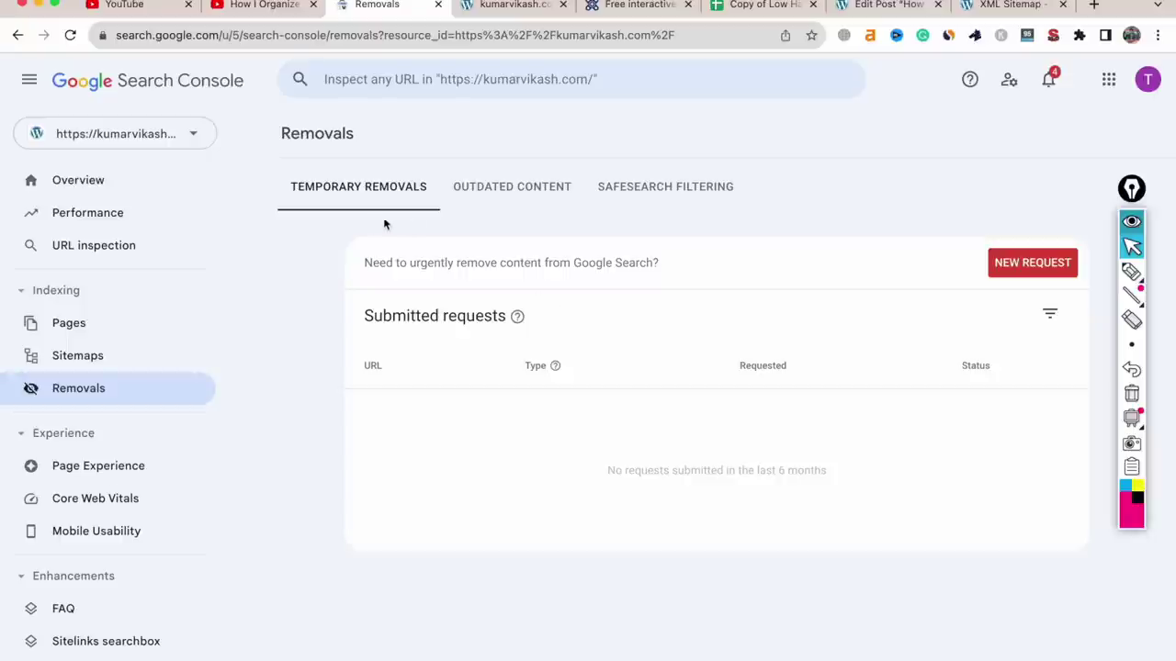
pyautogui.click(508, 200)
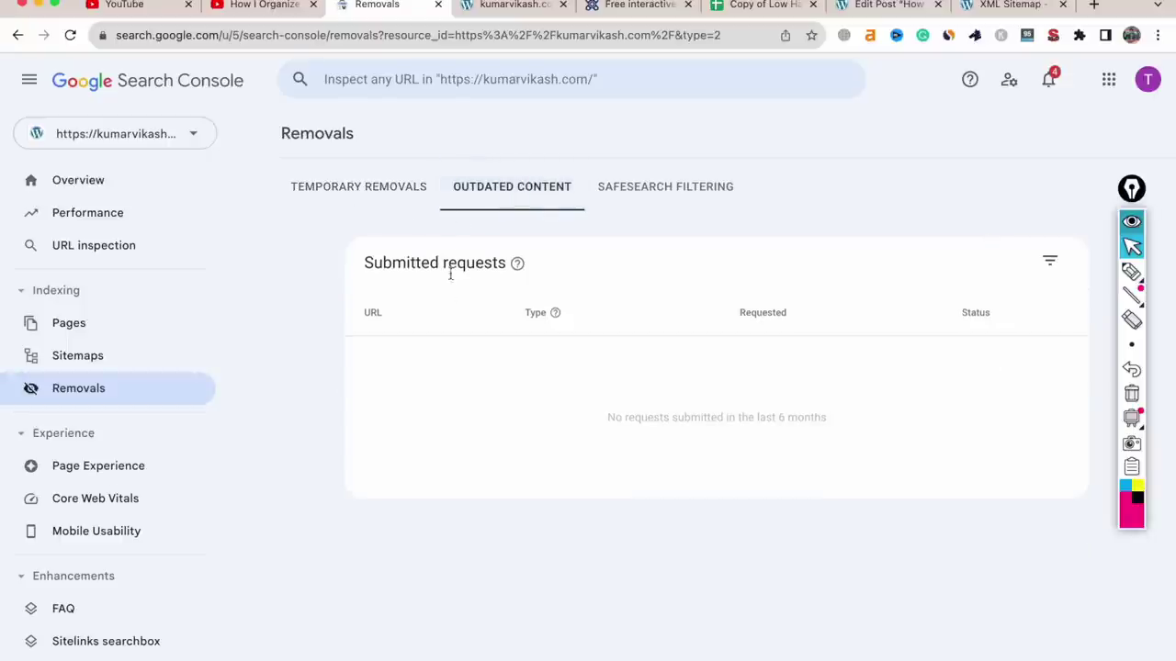
pyautogui.click(386, 188)
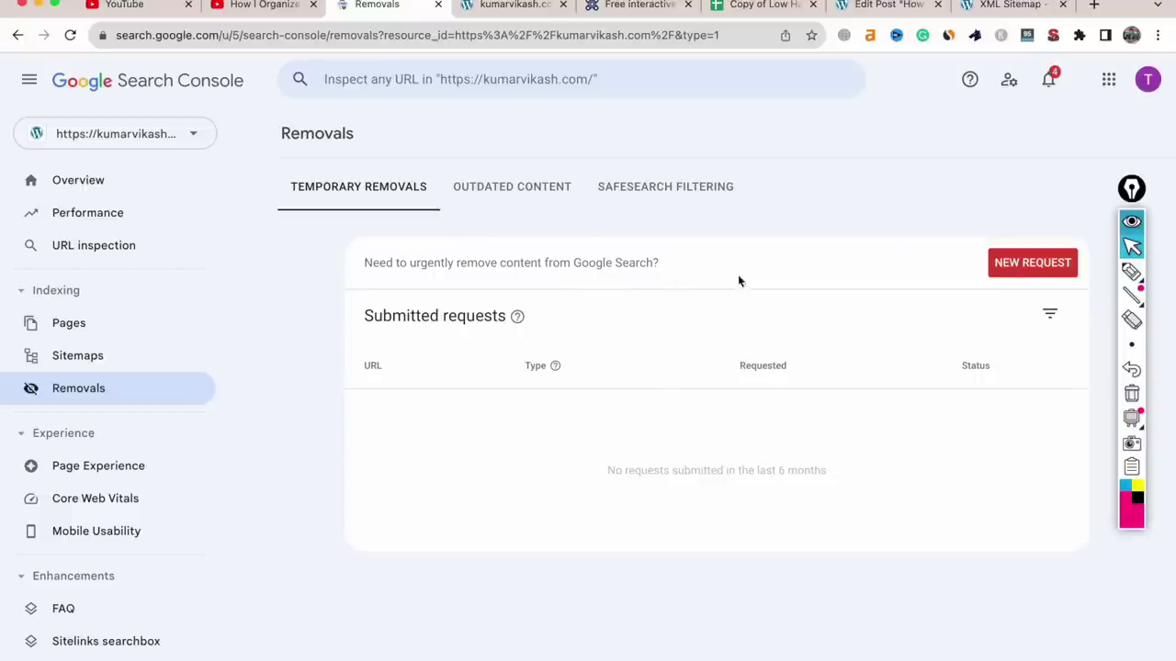
pyautogui.click(1132, 271)
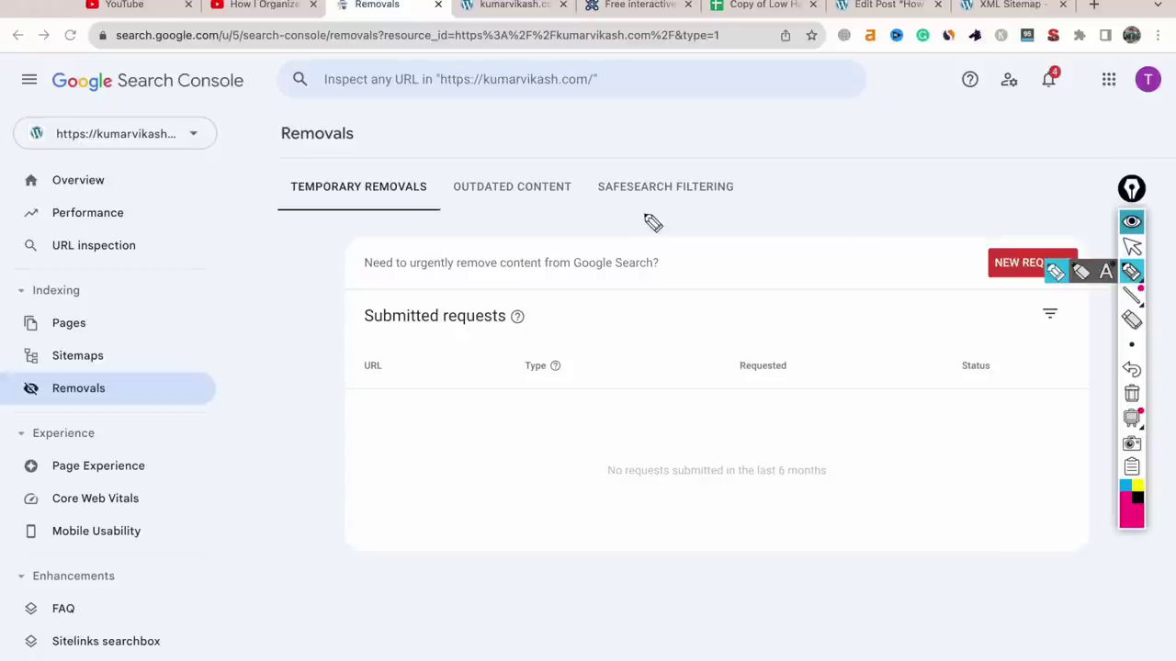
pyautogui.press('Escape')
# Open the Performance report and move the floating annotation toolbar beside the Search Console navigation list
pyautogui.click(100, 213)
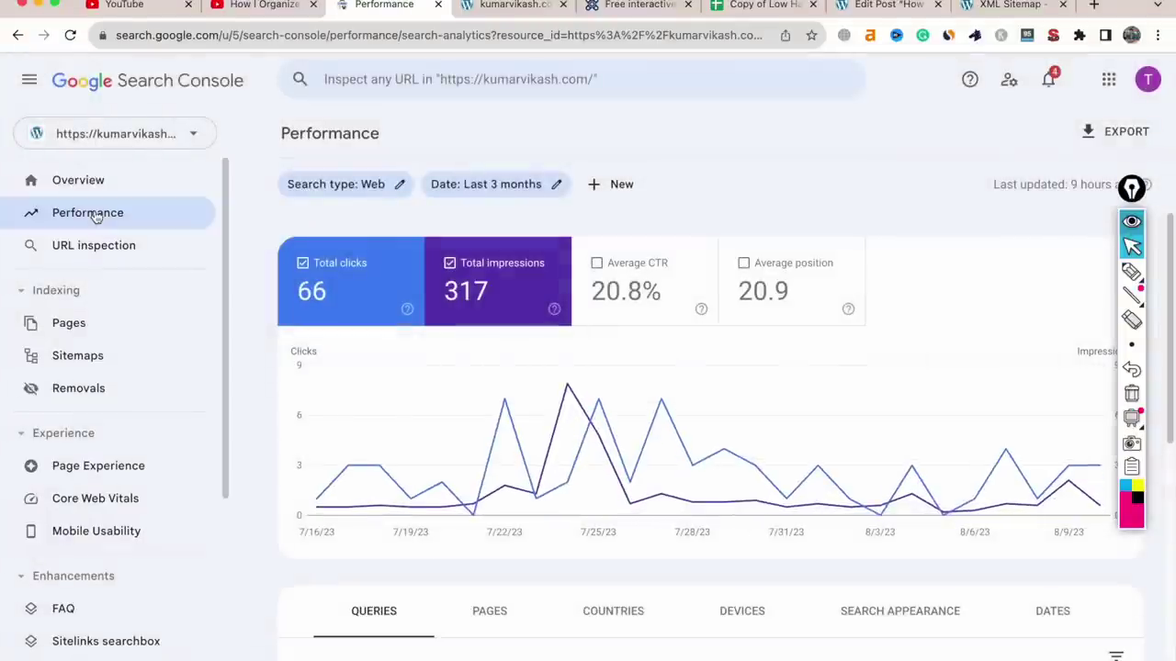
pyautogui.moveTo(1132, 188); pyautogui.dragTo(191, 201)
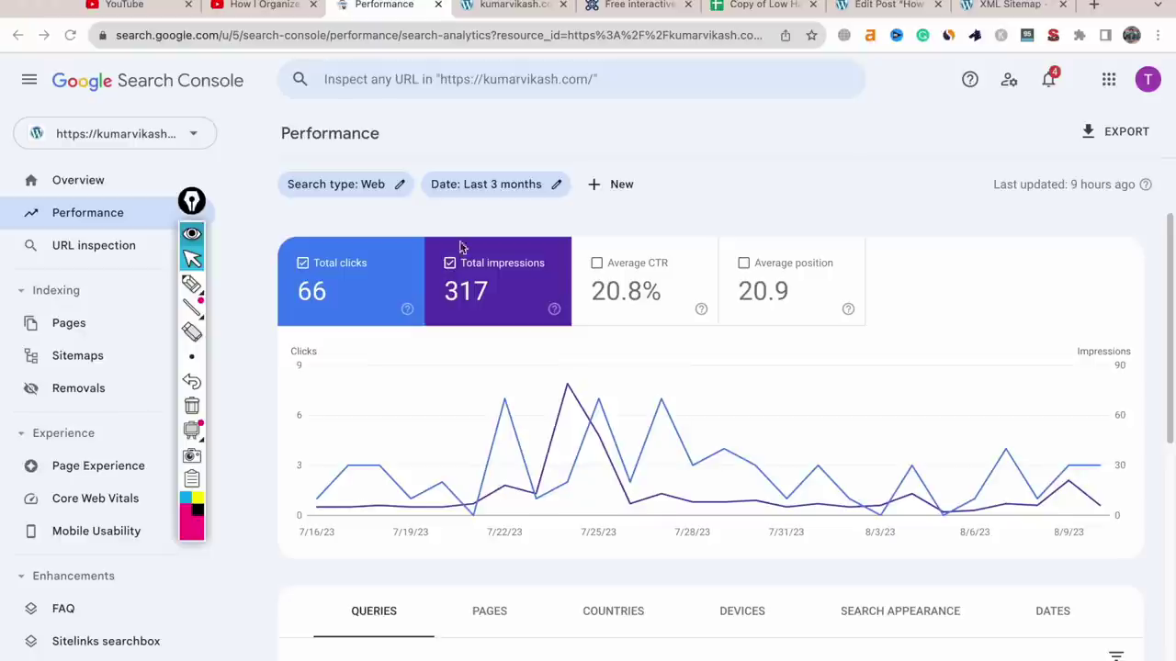
pyautogui.scroll(-1, 531, 270)
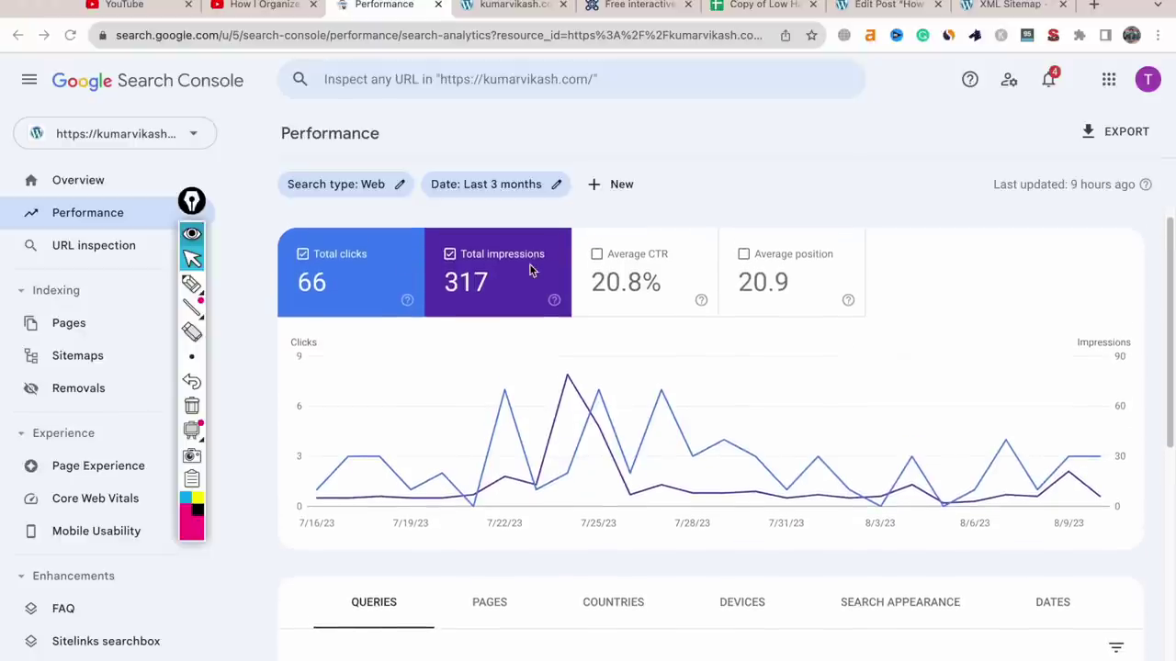
# Circle the total clicks and total impressions with the pen, draw an arrow from impressions, and sketch a box with an arrow pointing into it
pyautogui.moveTo(514, 232); pyautogui.dragTo(464, 235)
pyautogui.moveTo(381, 237)
pyautogui.mouseDown()
pyautogui.moveTo(303, 241)
pyautogui.moveTo(397, 276)
pyautogui.moveTo(347, 267)
pyautogui.mouseUp()
pyautogui.moveTo(572, 246); pyautogui.dragTo(685, 189)
pyautogui.moveTo(832, 104)
pyautogui.mouseDown()
pyautogui.moveTo(808, 237)
pyautogui.moveTo(882, 215)
pyautogui.moveTo(800, 214)
pyautogui.mouseUp()
pyautogui.moveTo(544, 279); pyautogui.dragTo(588, 233)
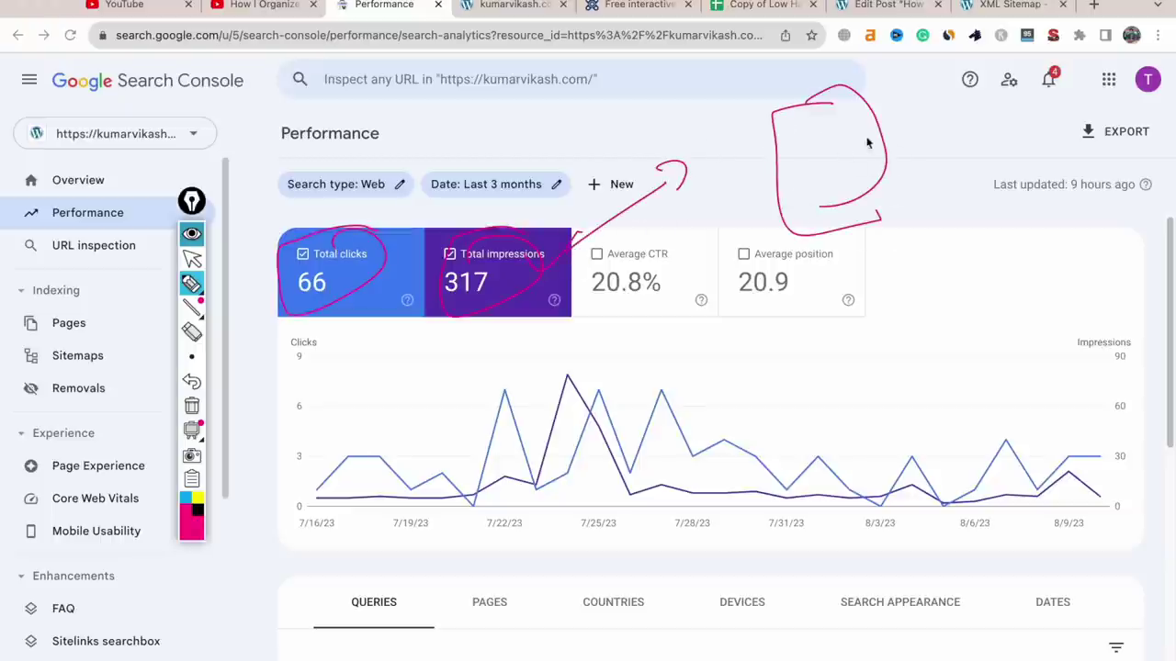
pyautogui.moveTo(979, 108)
pyautogui.mouseDown()
pyautogui.moveTo(898, 162)
pyautogui.moveTo(851, 163)
pyautogui.moveTo(864, 175)
pyautogui.mouseUp()
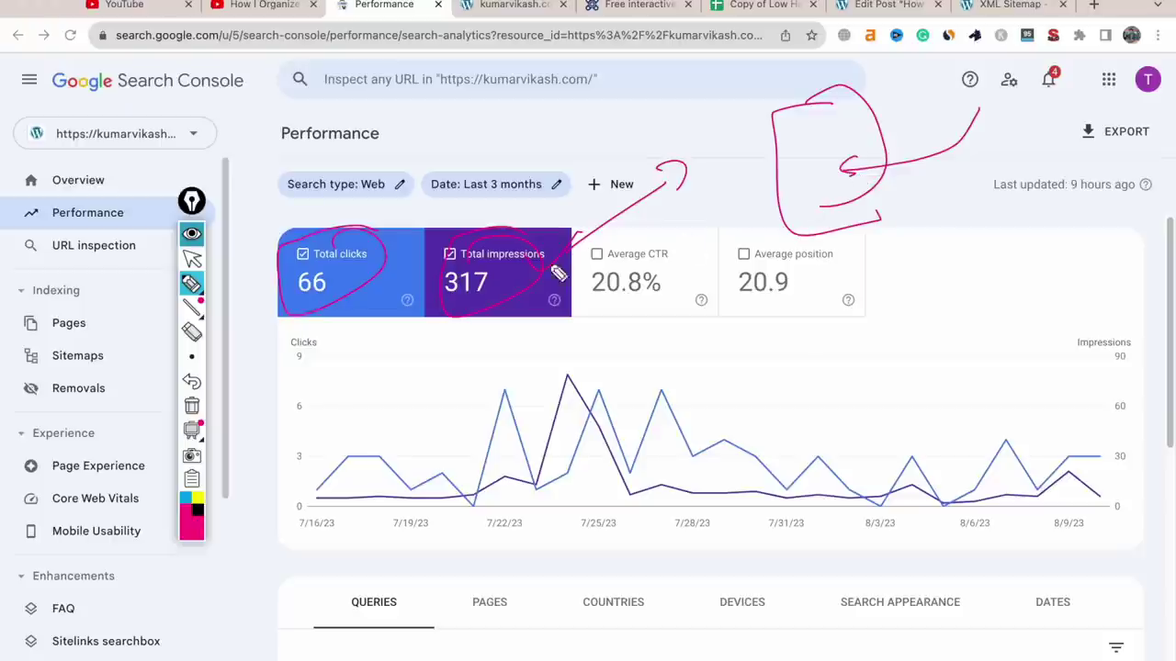
pyautogui.moveTo(336, 271)
pyautogui.mouseDown()
pyautogui.moveTo(307, 280)
pyautogui.moveTo(363, 275)
pyautogui.mouseUp()
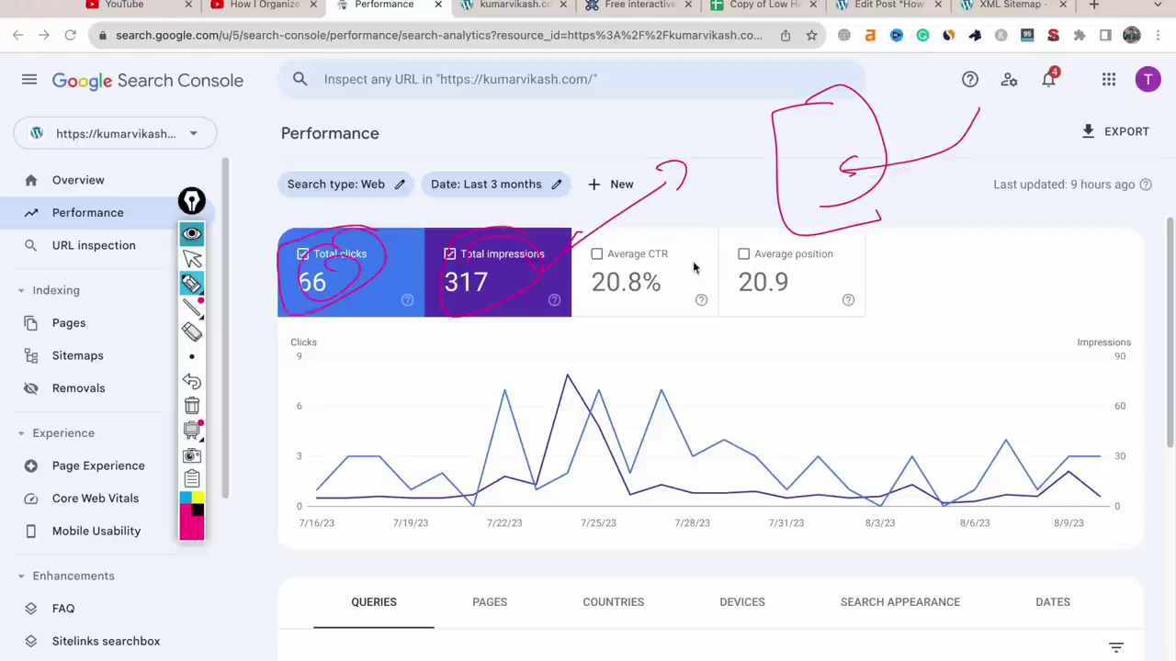
# Circle the Average CTR and Average position values with the pen, add short lines inside the sketched box, and clear all markings
pyautogui.moveTo(664, 246)
pyautogui.mouseDown()
pyautogui.moveTo(595, 251)
pyautogui.moveTo(654, 307)
pyautogui.moveTo(677, 297)
pyautogui.moveTo(662, 292)
pyautogui.mouseUp()
pyautogui.moveTo(787, 257)
pyautogui.mouseDown()
pyautogui.moveTo(744, 240)
pyautogui.moveTo(803, 289)
pyautogui.mouseUp()
pyautogui.moveTo(853, 187); pyautogui.dragTo(864, 211)
pyautogui.moveTo(818, 156); pyautogui.dragTo(852, 119)
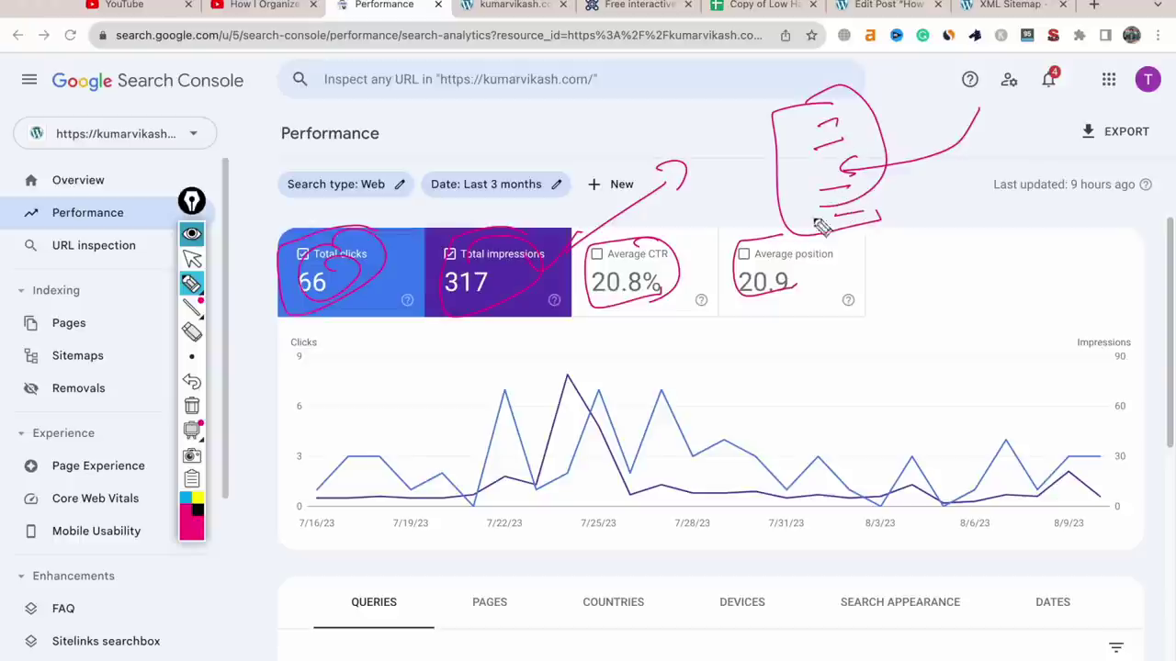
pyautogui.click(192, 405)
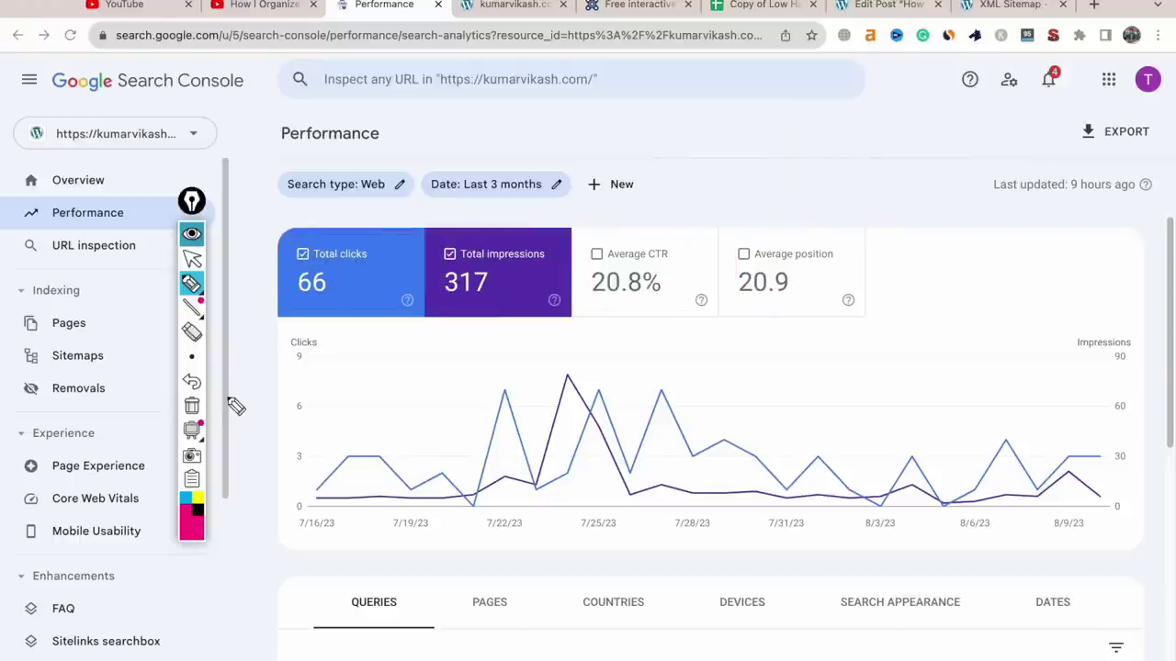
# Stop drawing and add the Average position and Average CTR metrics to the Performance chart
pyautogui.press('Escape')
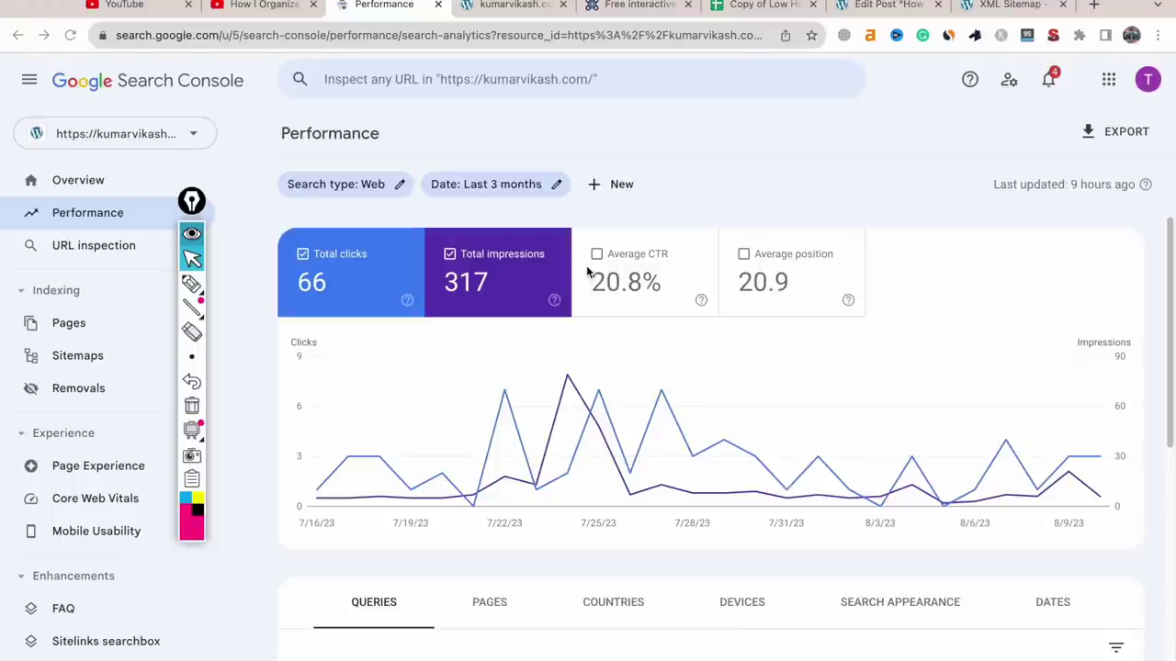
pyautogui.click(745, 257)
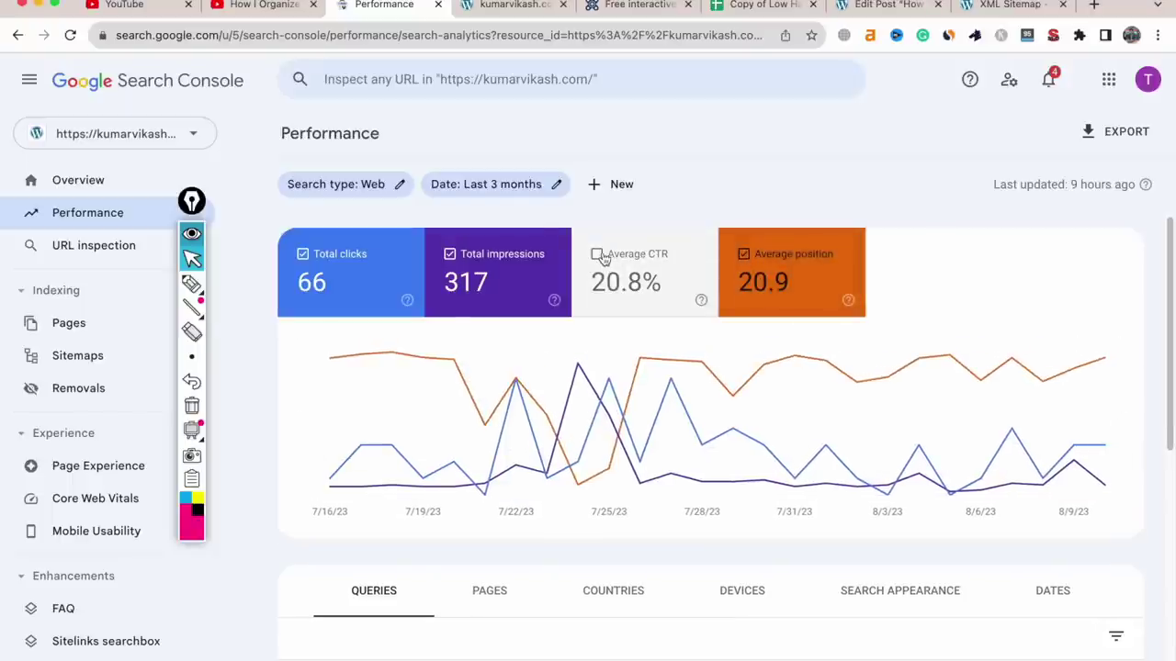
pyautogui.click(599, 254)
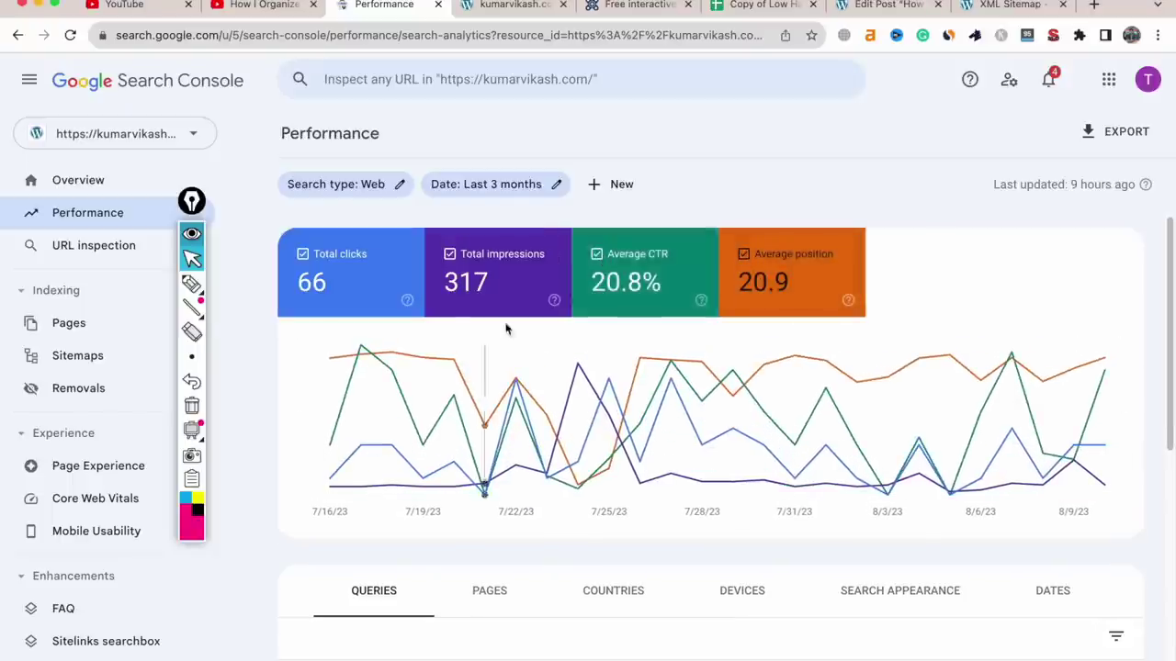
# With the pen, write a circled 5 and a circled 2 above the metric cards and link them with a curved arrow
pyautogui.click(197, 290)
pyautogui.moveTo(729, 183)
pyautogui.mouseDown()
pyautogui.moveTo(753, 174)
pyautogui.moveTo(738, 137)
pyautogui.moveTo(774, 154)
pyautogui.mouseUp()
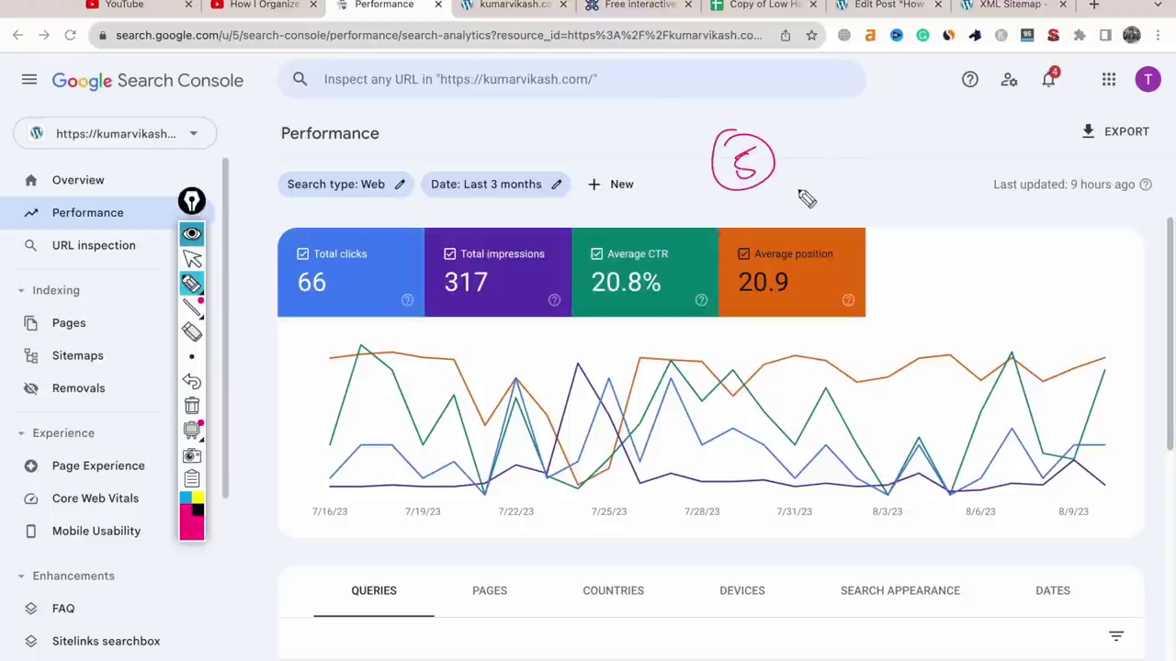
pyautogui.moveTo(787, 202)
pyautogui.mouseDown()
pyautogui.moveTo(809, 211)
pyautogui.moveTo(797, 204)
pyautogui.moveTo(834, 190)
pyautogui.moveTo(815, 157)
pyautogui.moveTo(777, 163)
pyautogui.moveTo(790, 170)
pyautogui.mouseUp()
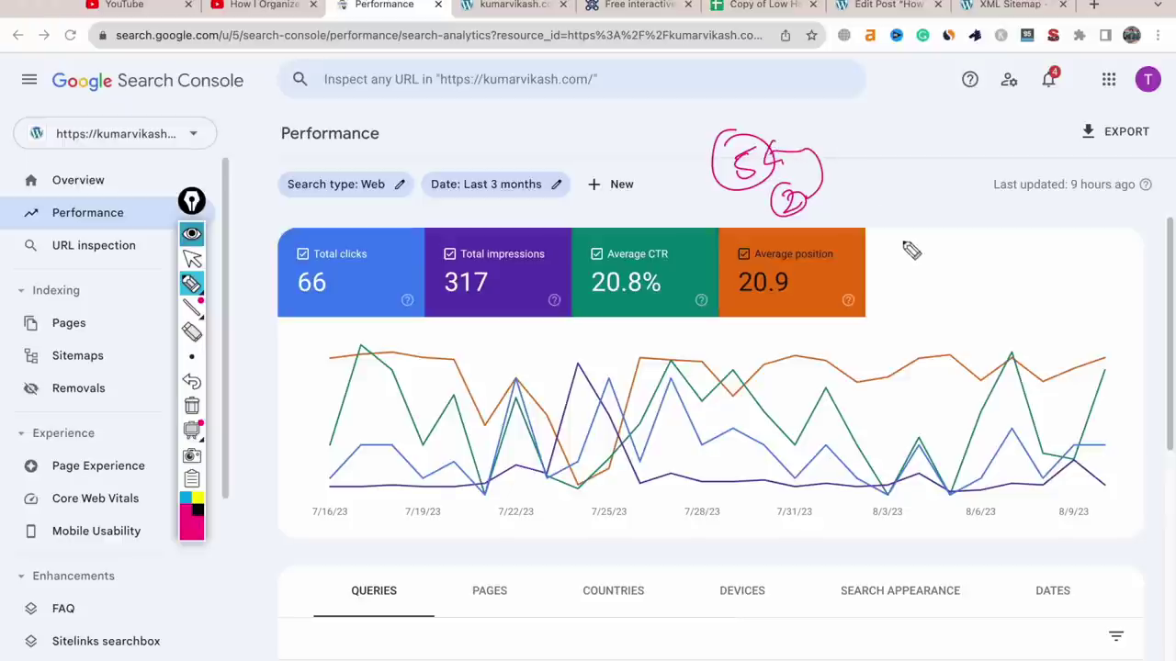
# Draw three arrows from the Average position card to handwritten INDIA 8, USA 2 and PAKISTA 10, and bracket the numbers together
pyautogui.moveTo(841, 248)
pyautogui.mouseDown()
pyautogui.moveTo(893, 243)
pyautogui.moveTo(882, 292)
pyautogui.mouseUp()
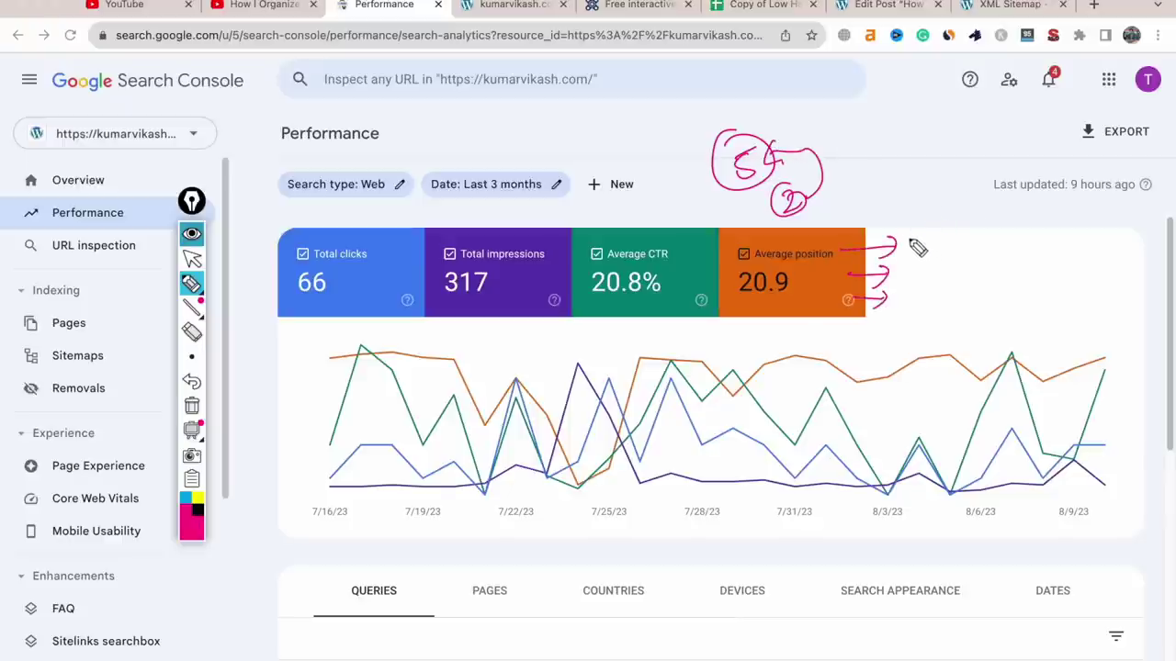
pyautogui.moveTo(907, 240)
pyautogui.mouseDown()
pyautogui.moveTo(908, 256)
pyautogui.moveTo(999, 246)
pyautogui.mouseUp()
pyautogui.moveTo(906, 268)
pyautogui.mouseDown()
pyautogui.moveTo(929, 281)
pyautogui.moveTo(922, 310)
pyautogui.moveTo(958, 312)
pyautogui.moveTo(993, 290)
pyautogui.mouseUp()
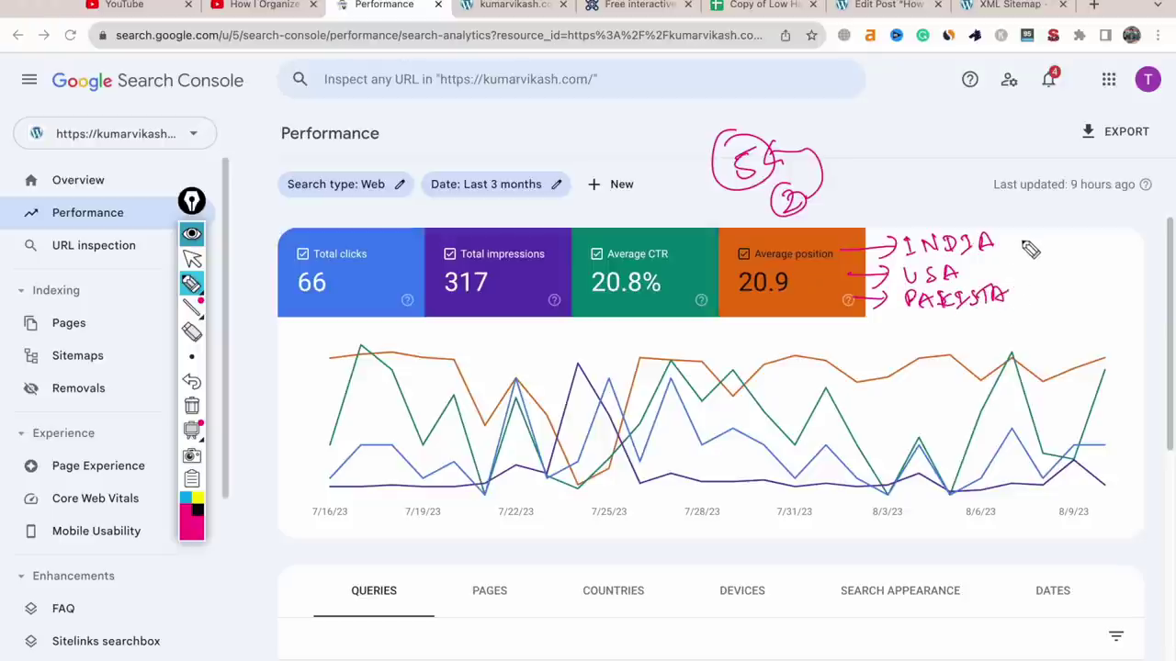
pyautogui.moveTo(1027, 235)
pyautogui.mouseDown()
pyautogui.moveTo(1014, 248)
pyautogui.moveTo(1020, 235)
pyautogui.mouseUp()
pyautogui.moveTo(1029, 284)
pyautogui.mouseDown()
pyautogui.moveTo(1029, 312)
pyautogui.moveTo(1047, 308)
pyautogui.moveTo(1036, 305)
pyautogui.mouseUp()
pyautogui.moveTo(1031, 231)
pyautogui.mouseDown()
pyautogui.moveTo(1068, 270)
pyautogui.moveTo(1030, 309)
pyautogui.mouseUp()
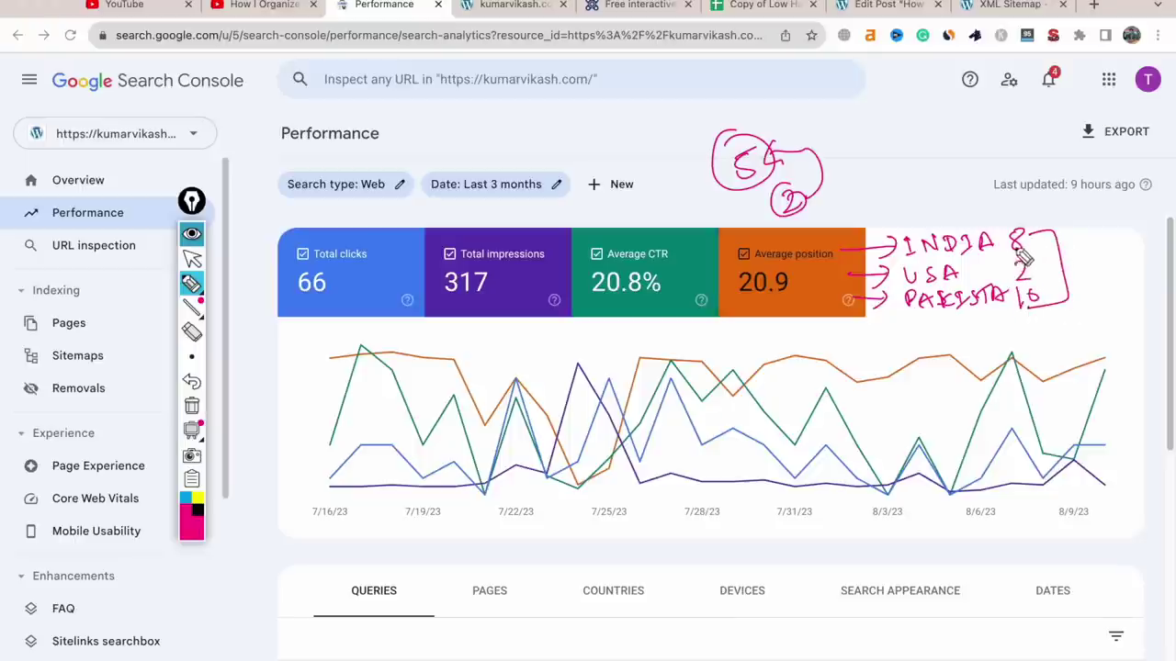